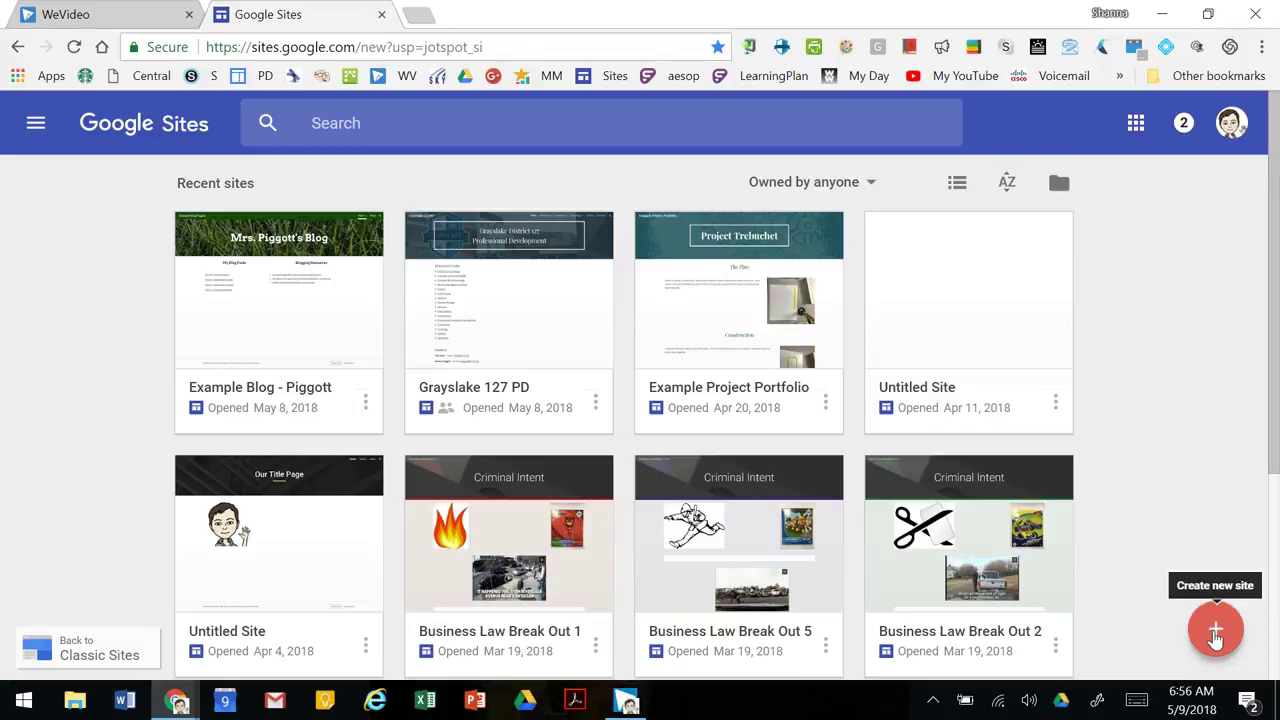
# Start a new blank site, which opens as Untitled Site in the editor.
pyautogui.click(1215, 633)
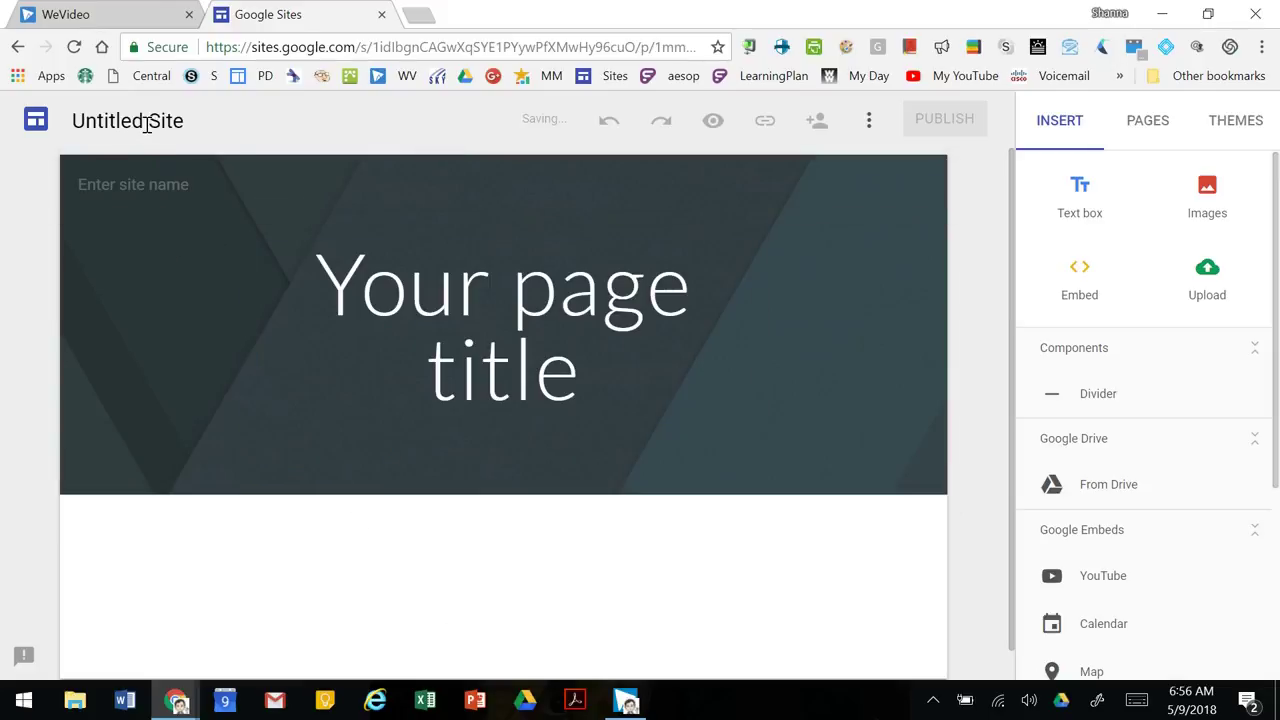
# Rename the site to 'Example Blog 2' and show the same name in the header.
pyautogui.click(146, 122)
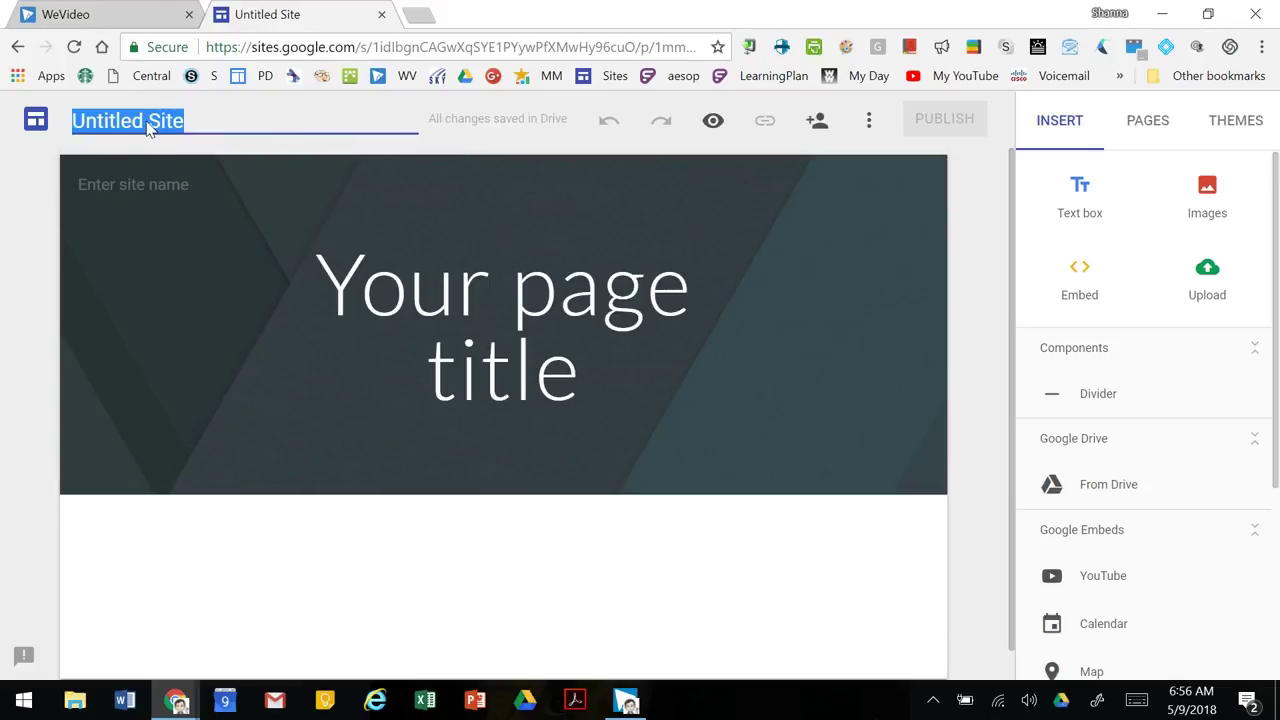
pyautogui.write('Example Blog 2')
pyautogui.click(194, 183)
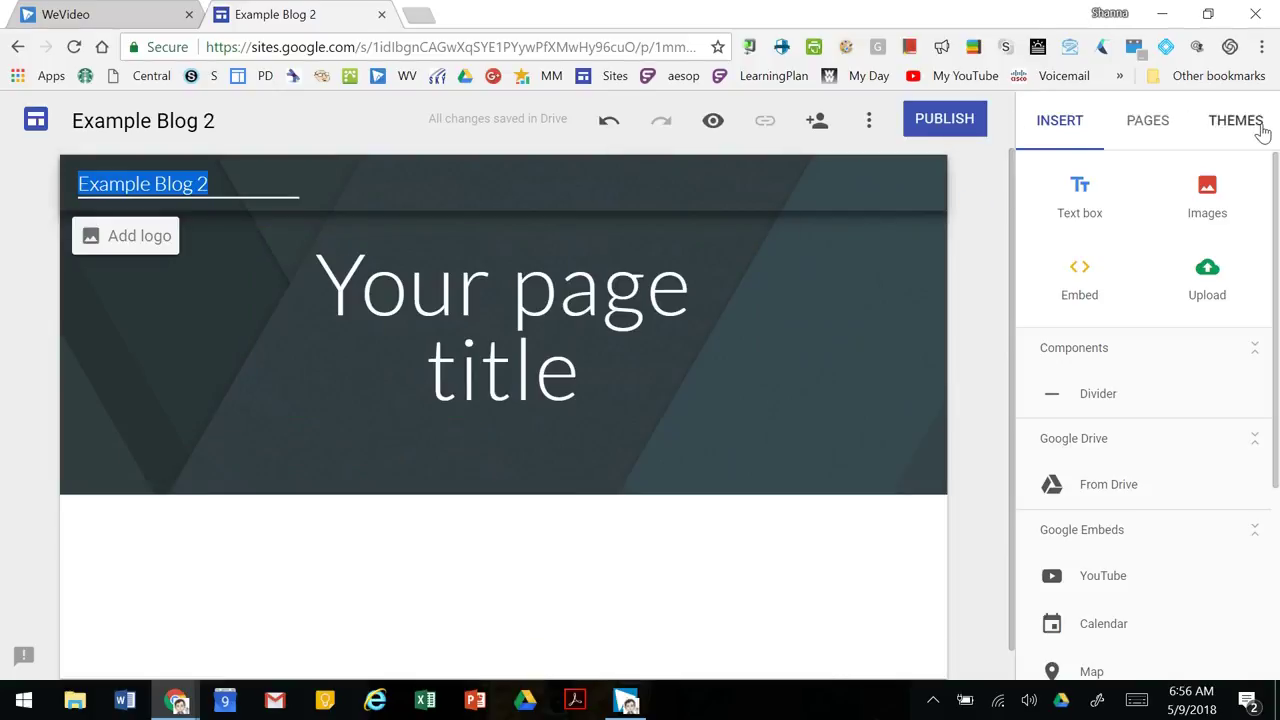
pyautogui.click(1150, 128)
# Apply the Impression theme with the green accent colour.
pyautogui.click(1255, 131)
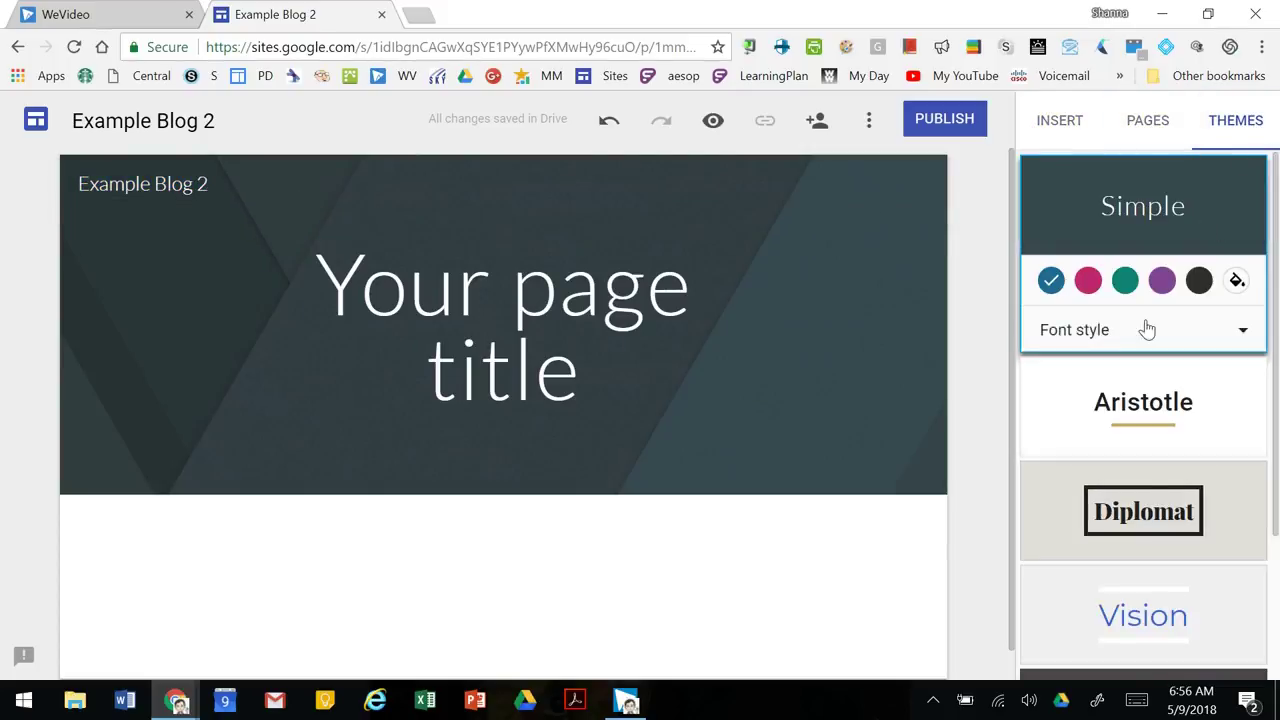
pyautogui.scroll(-2, 1147, 329)
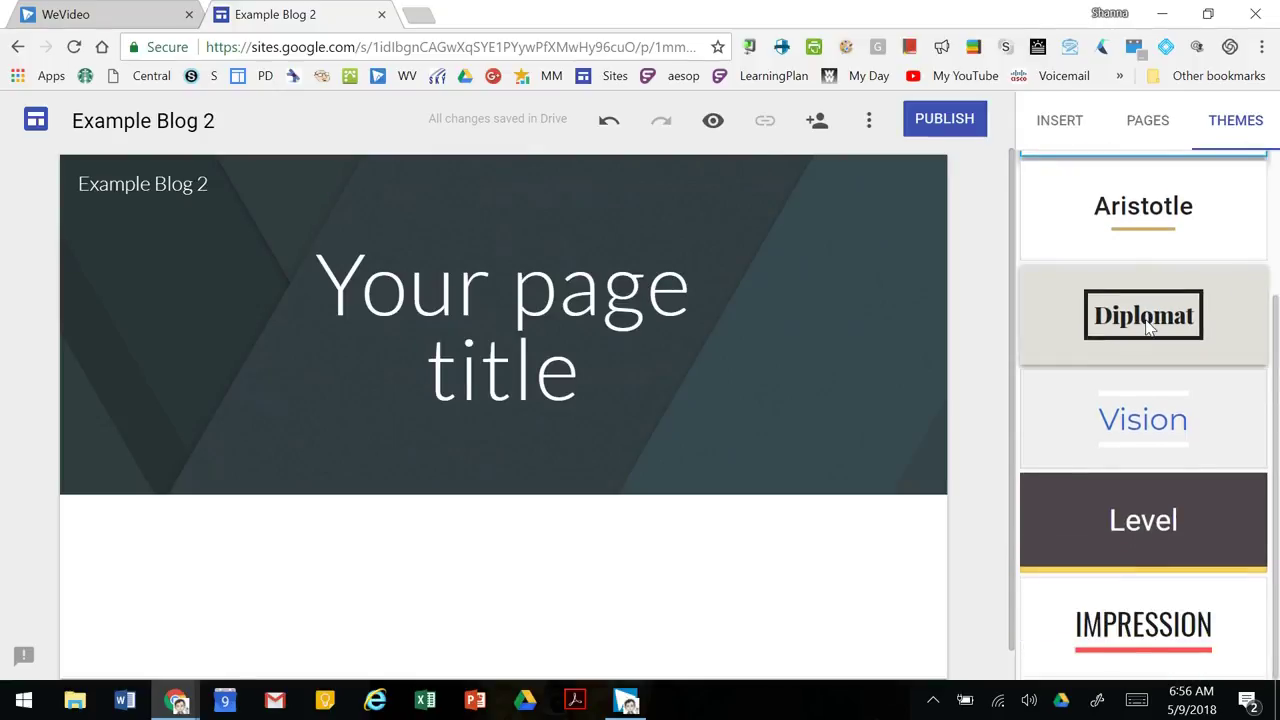
pyautogui.click(1158, 622)
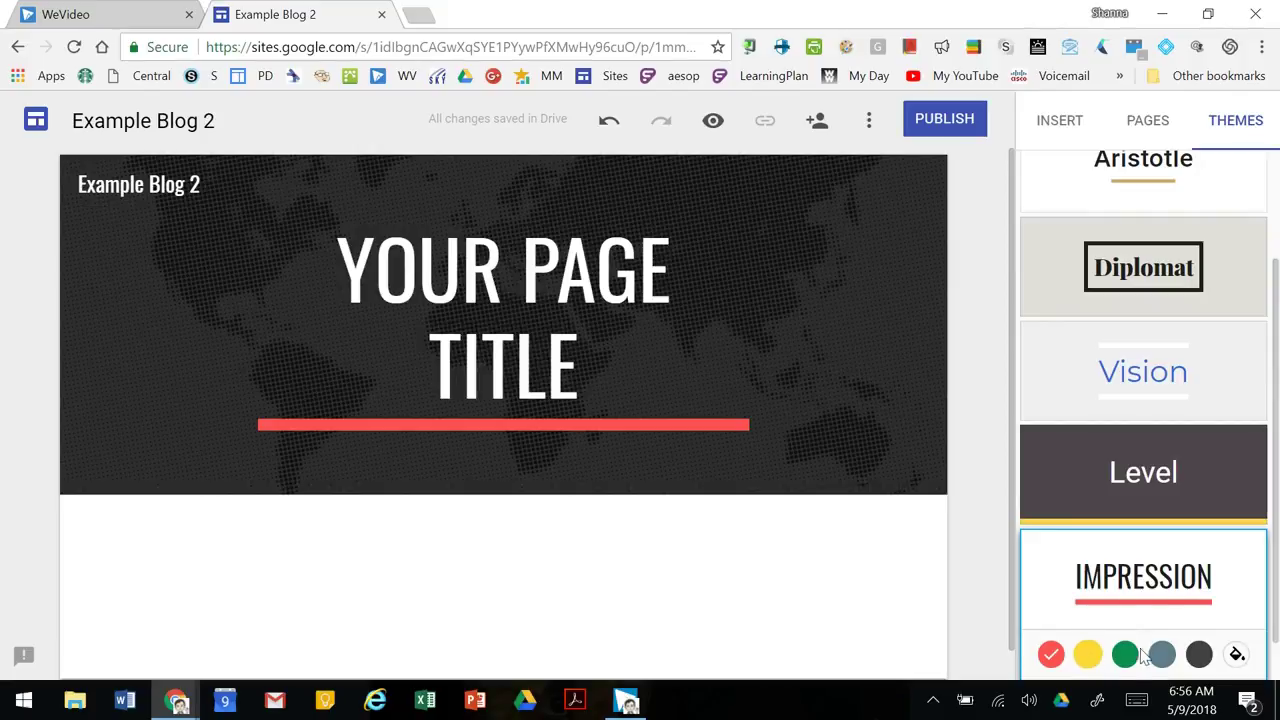
pyautogui.click(1126, 658)
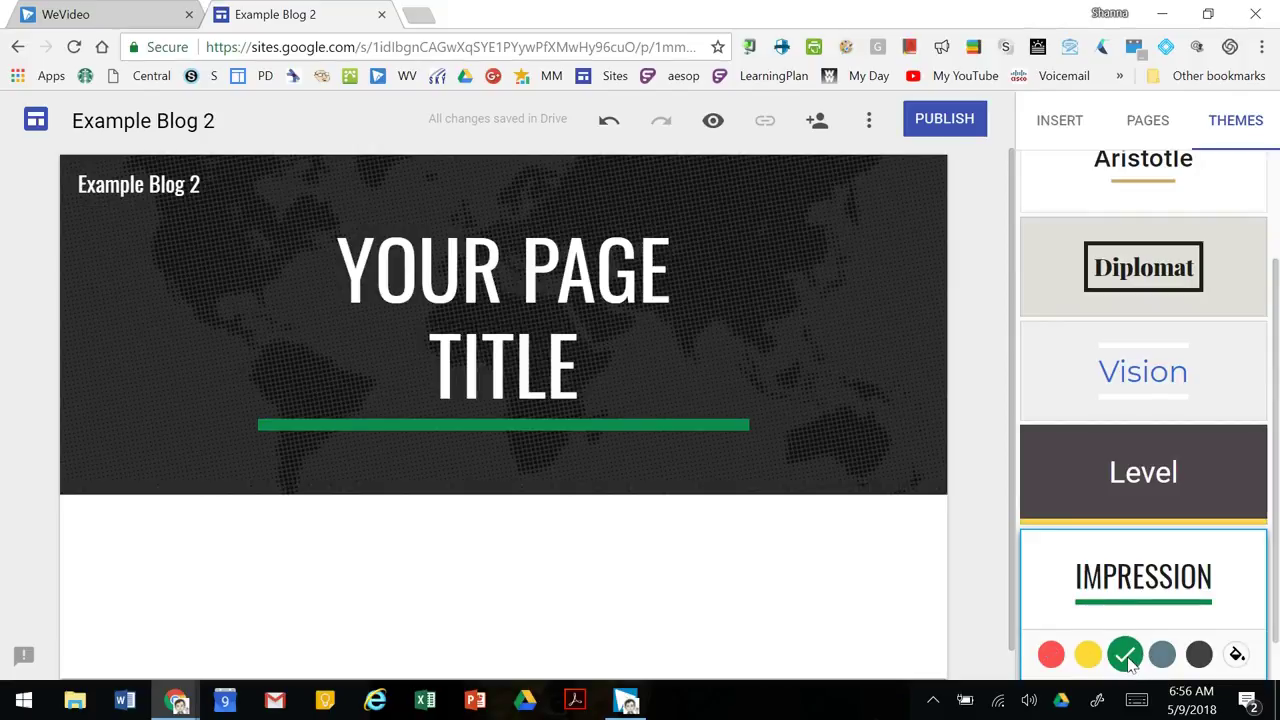
pyautogui.click(1237, 655)
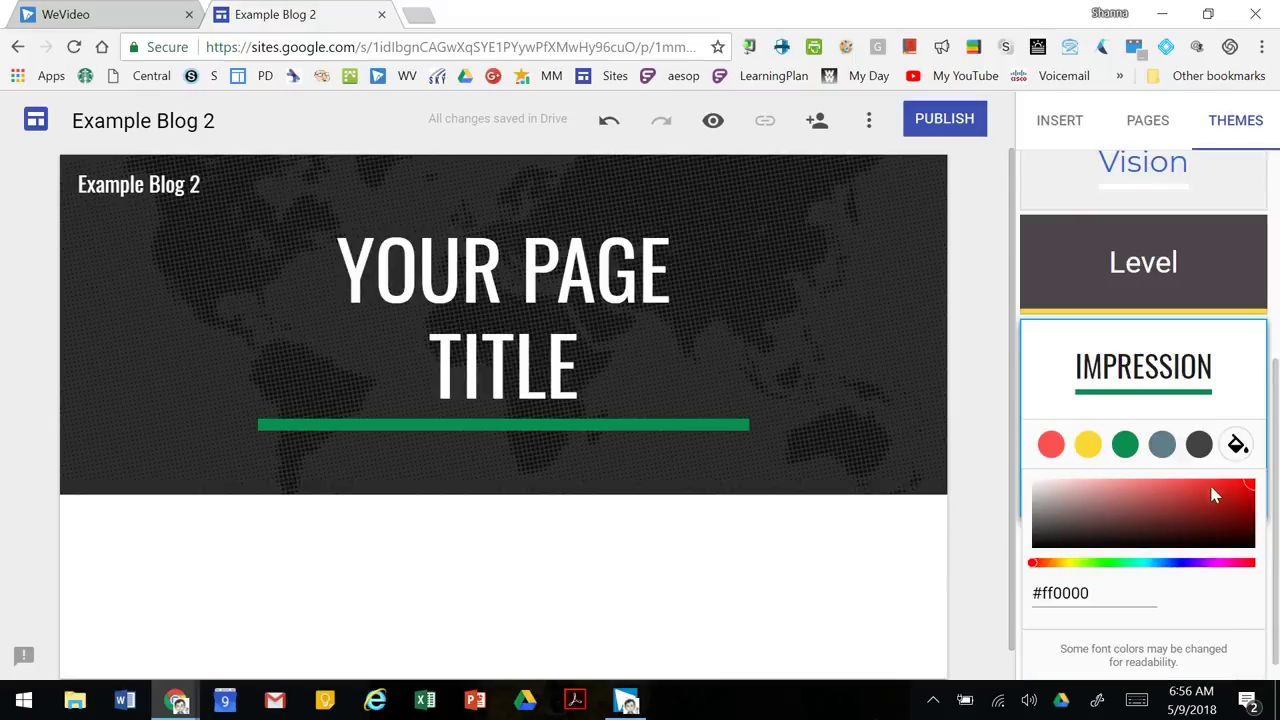
pyautogui.click(1178, 392)
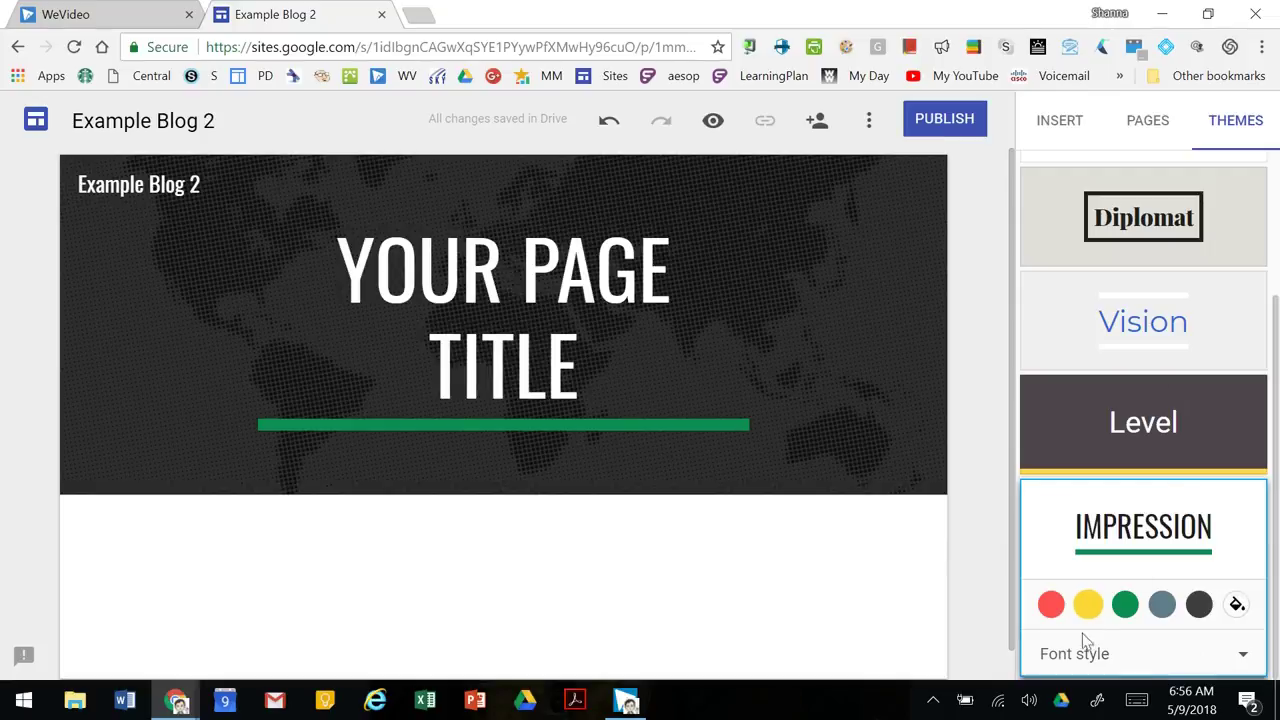
# Set the theme font style to Narrow.
pyautogui.click(1150, 660)
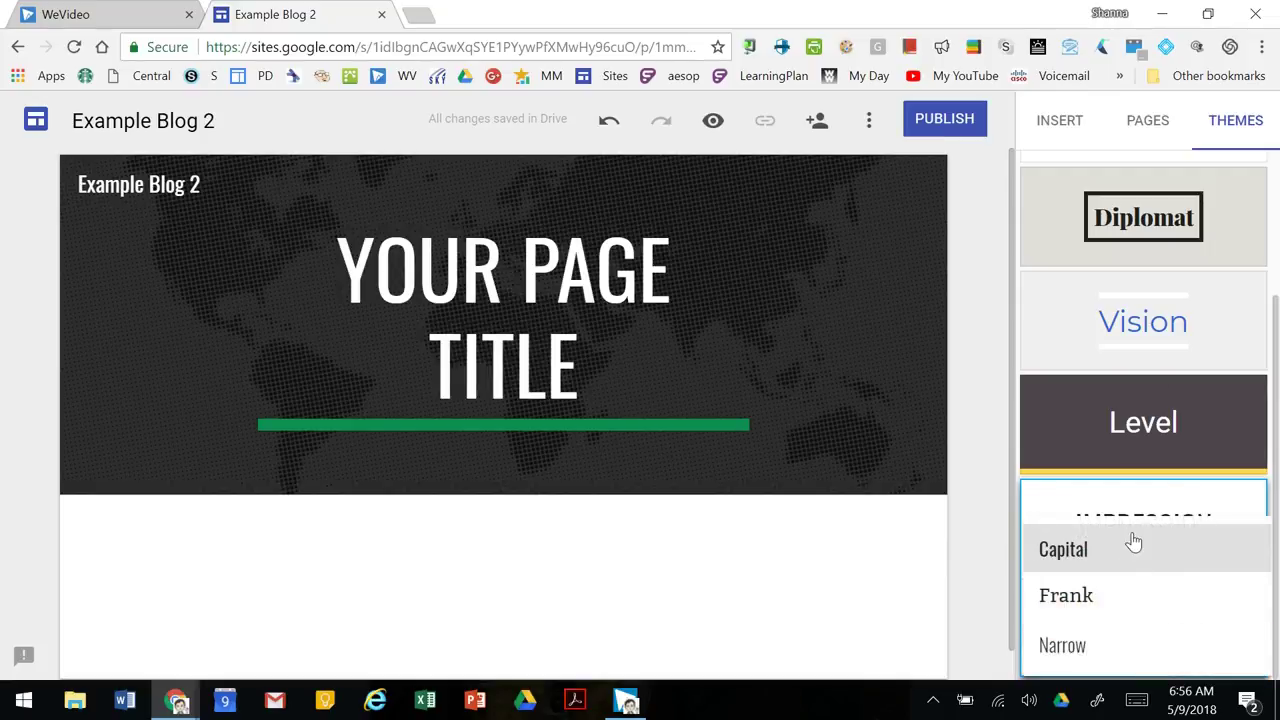
pyautogui.click(1134, 600)
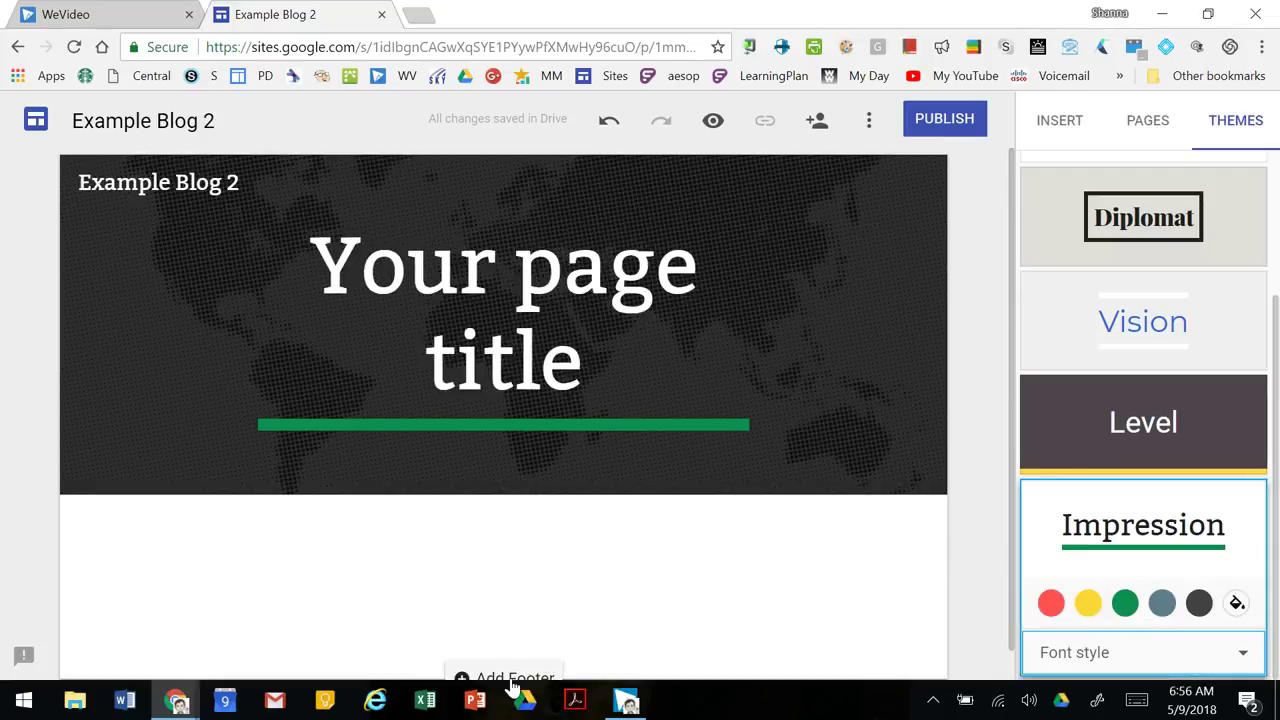
pyautogui.click(1115, 652)
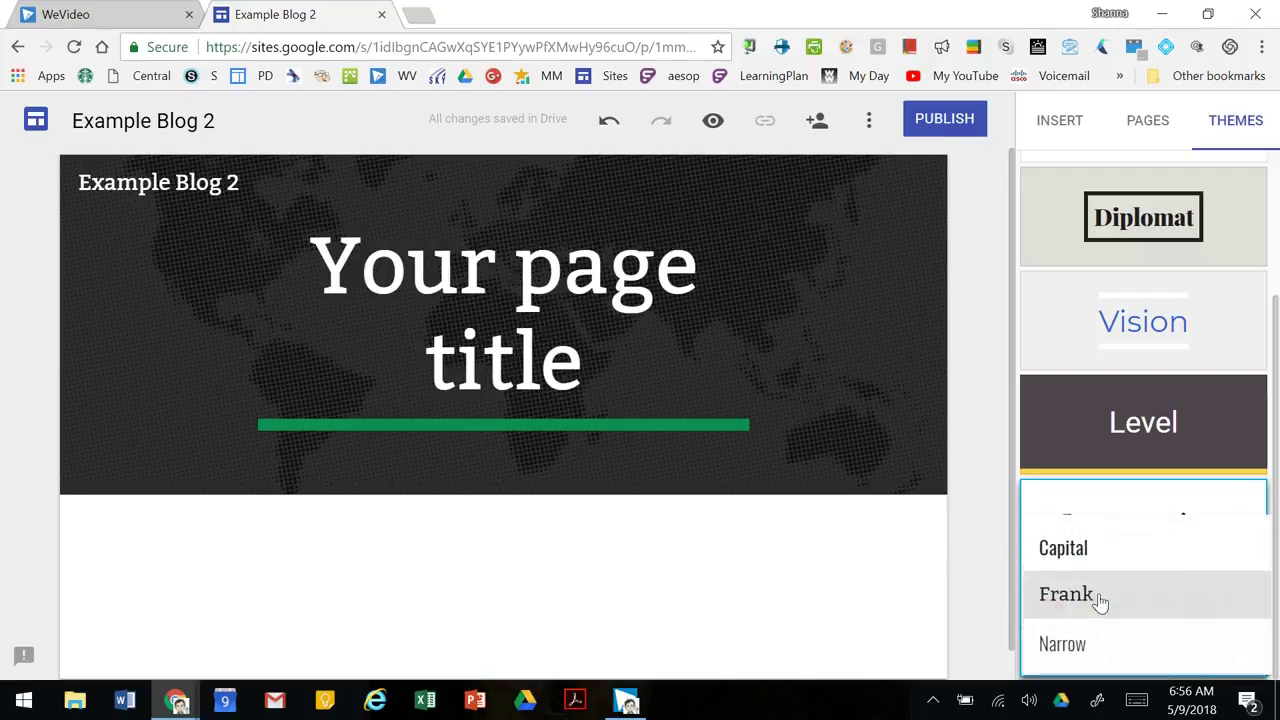
pyautogui.click(1082, 645)
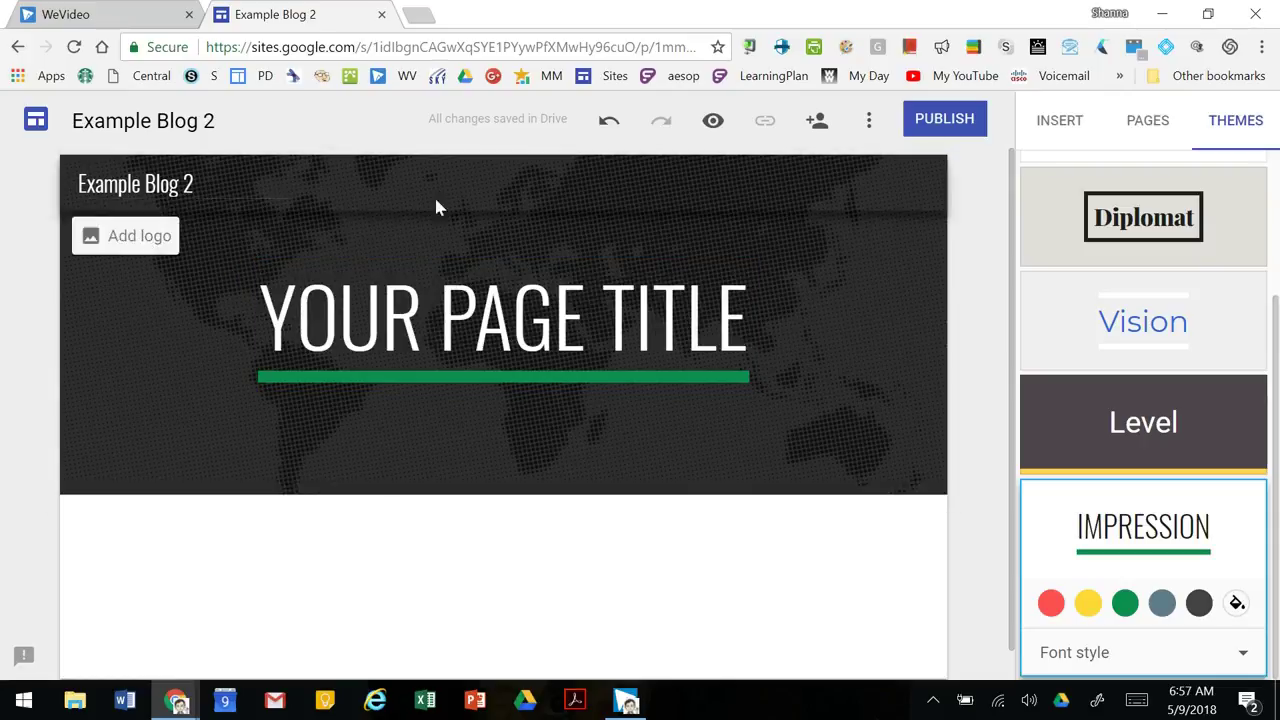
# Try the Large banner and Title only header layouts, then keep the standard Banner.
pyautogui.click(288, 466)
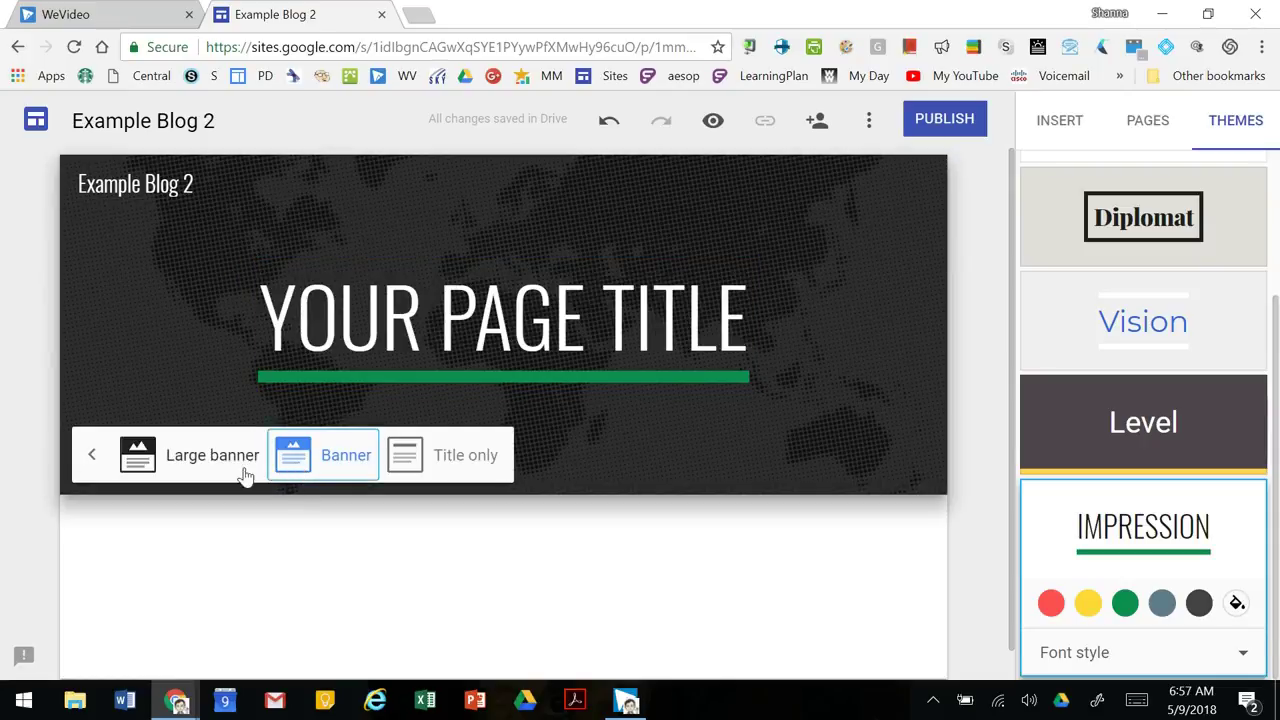
pyautogui.click(208, 466)
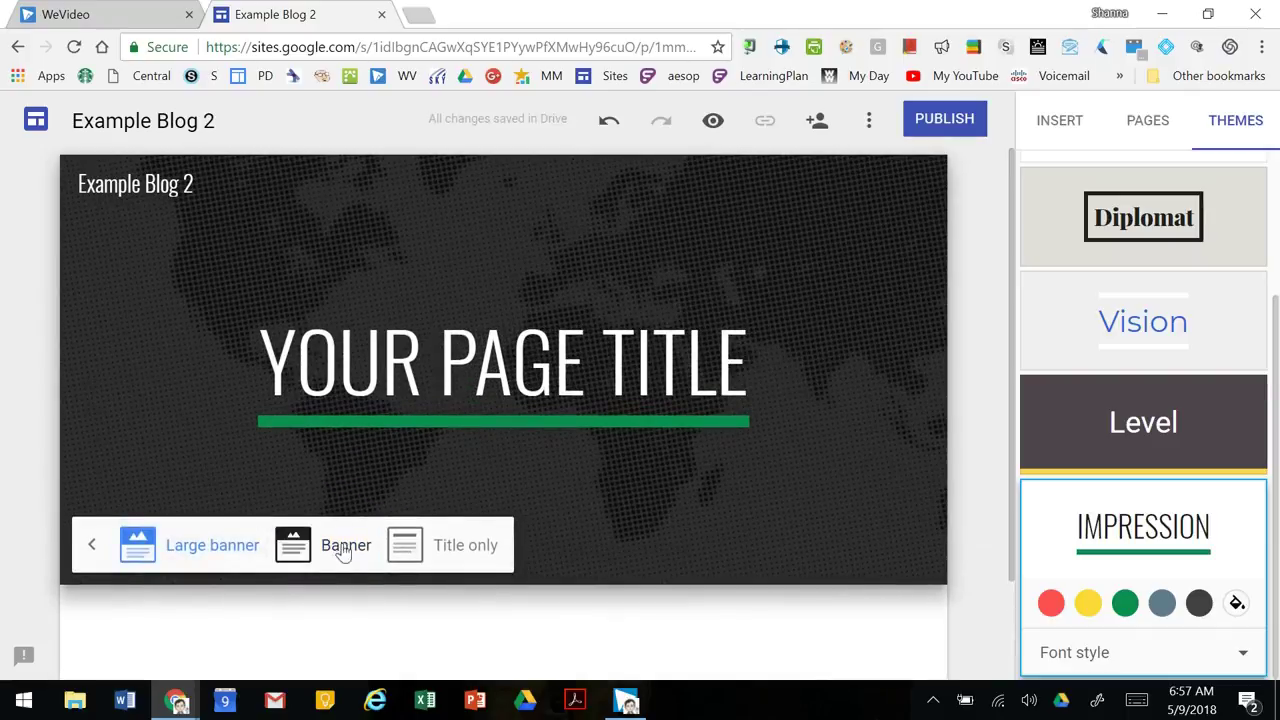
pyautogui.click(345, 550)
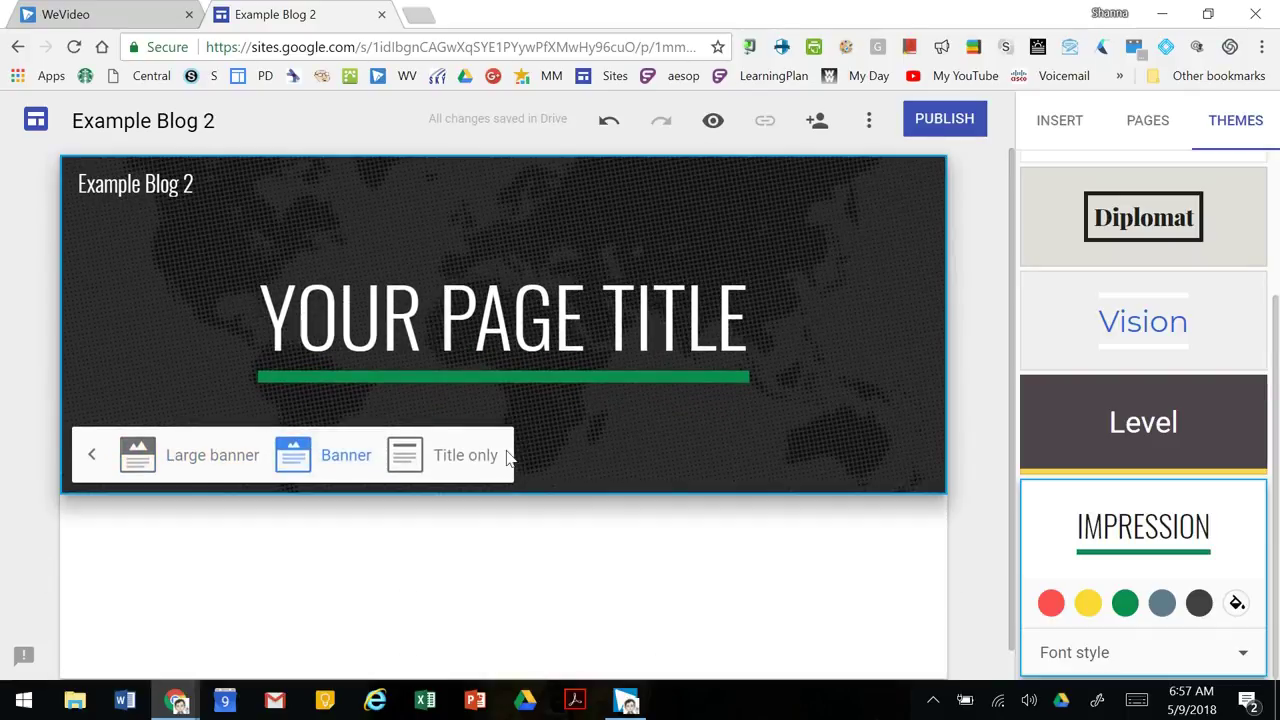
pyautogui.click(447, 458)
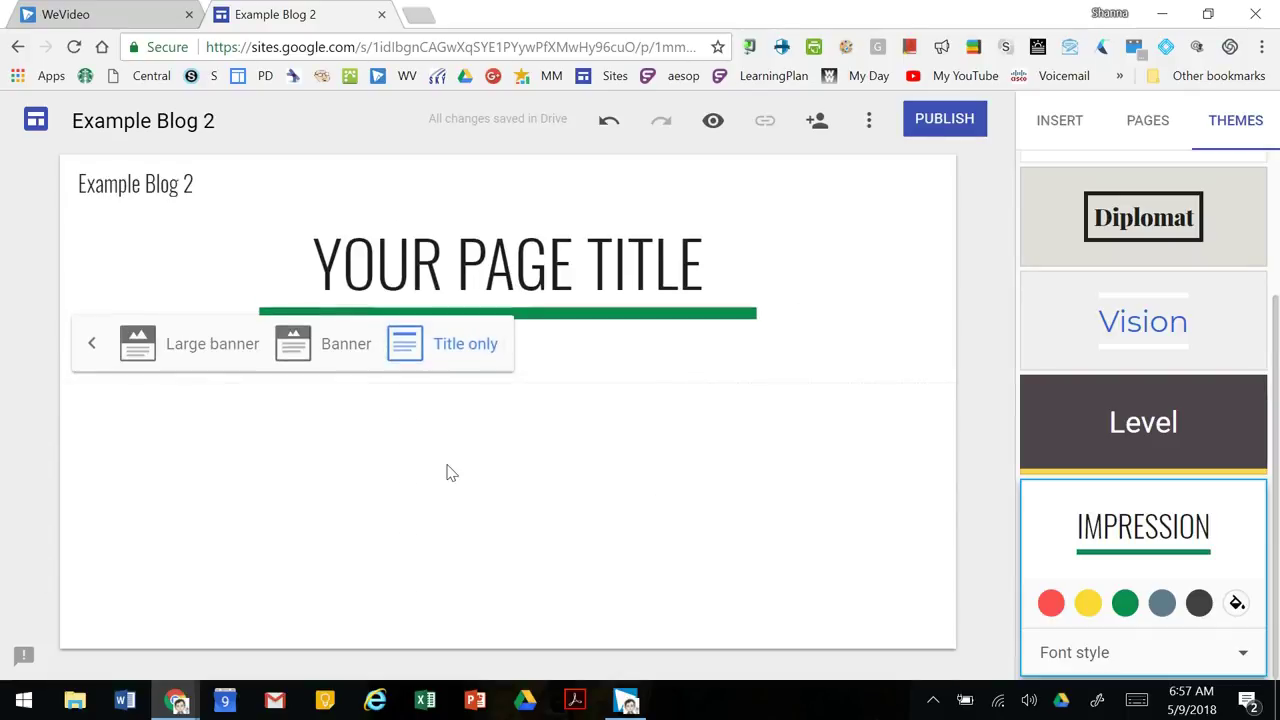
pyautogui.click(350, 350)
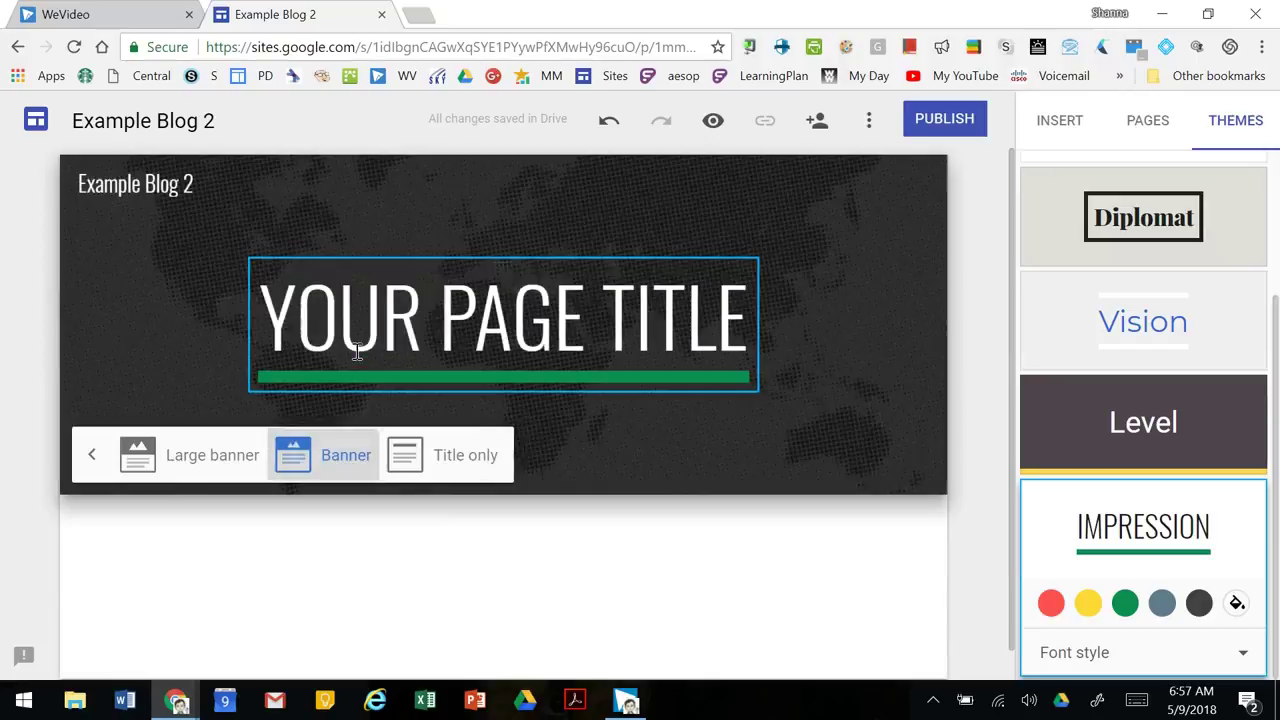
pyautogui.click(89, 456)
# Replace the header background with the grey geometric pattern image from the gallery.
pyautogui.click(146, 466)
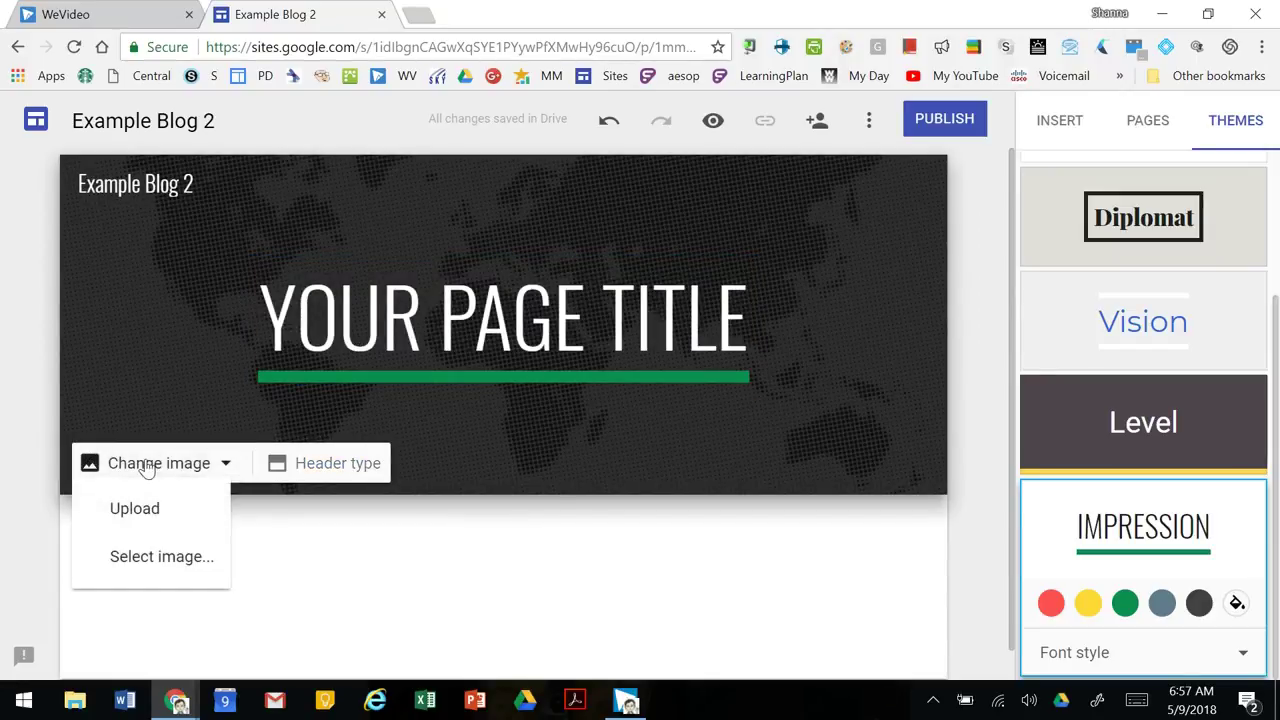
pyautogui.click(160, 563)
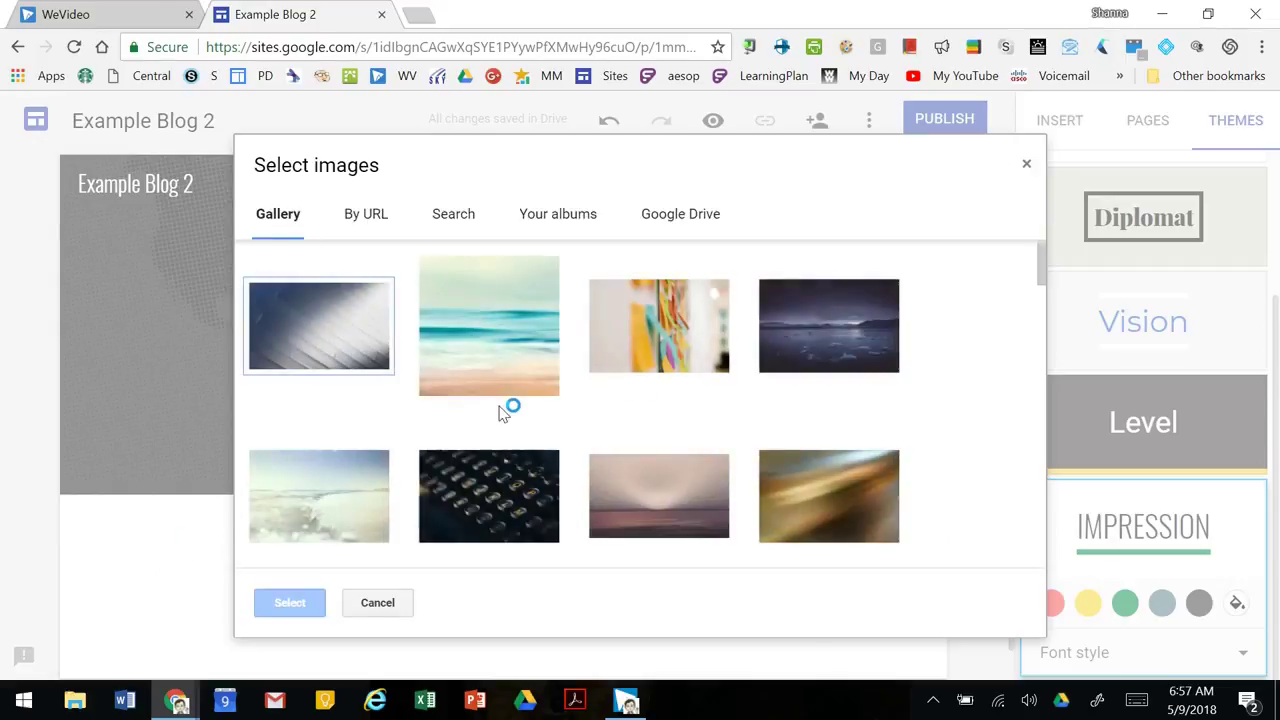
pyautogui.scroll(-10, 503, 413)
pyautogui.scroll(3, 480, 350)
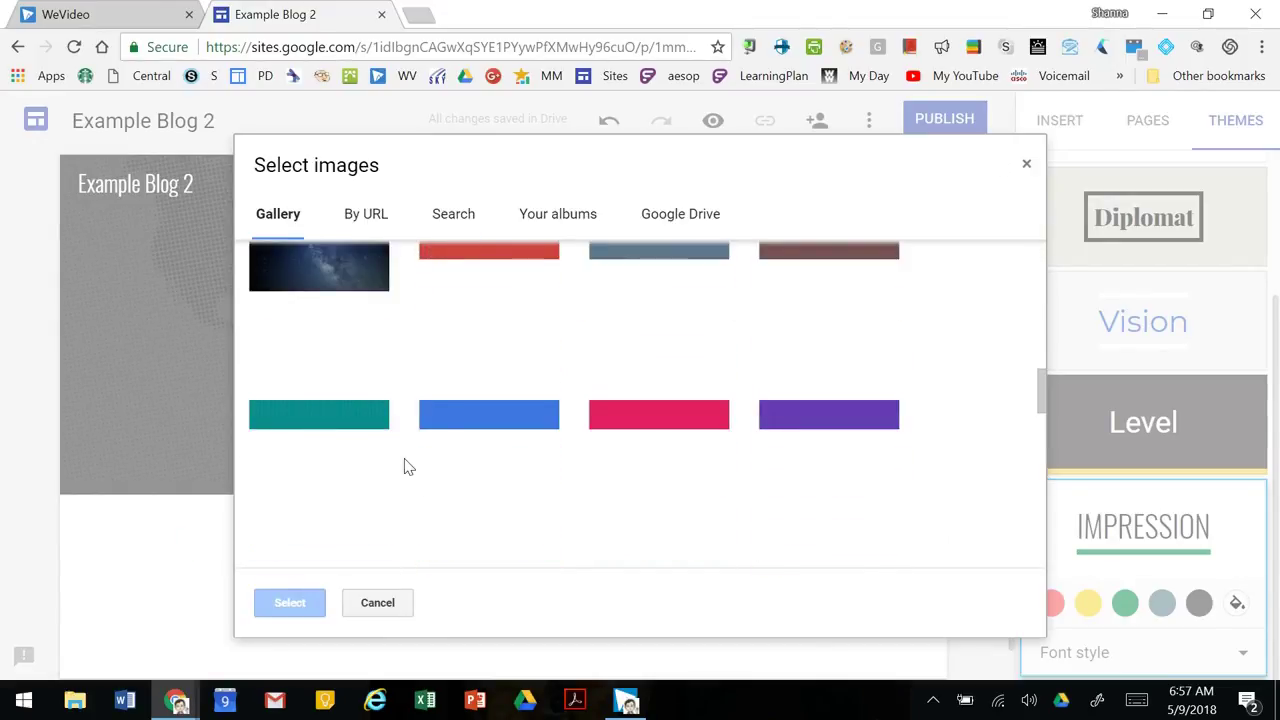
pyautogui.scroll(3, 406, 463)
pyautogui.scroll(-3, 403, 463)
pyautogui.scroll(4, 374, 446)
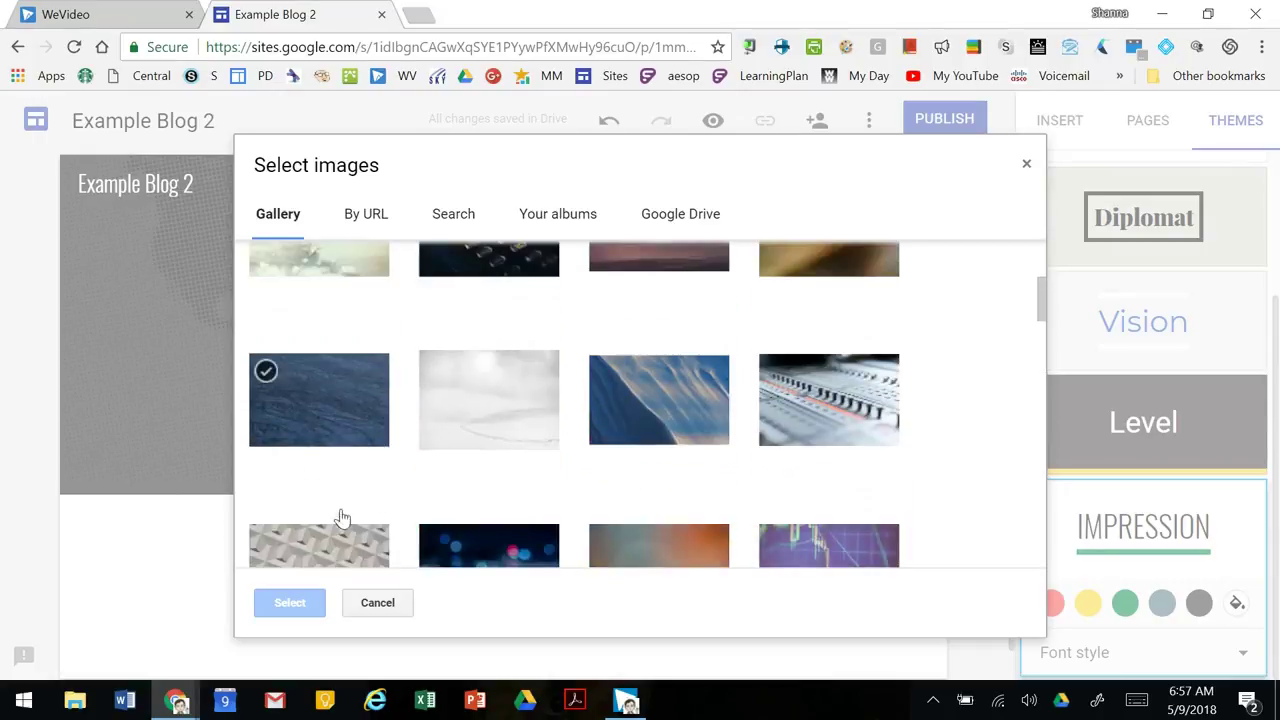
pyautogui.click(345, 545)
pyautogui.click(292, 603)
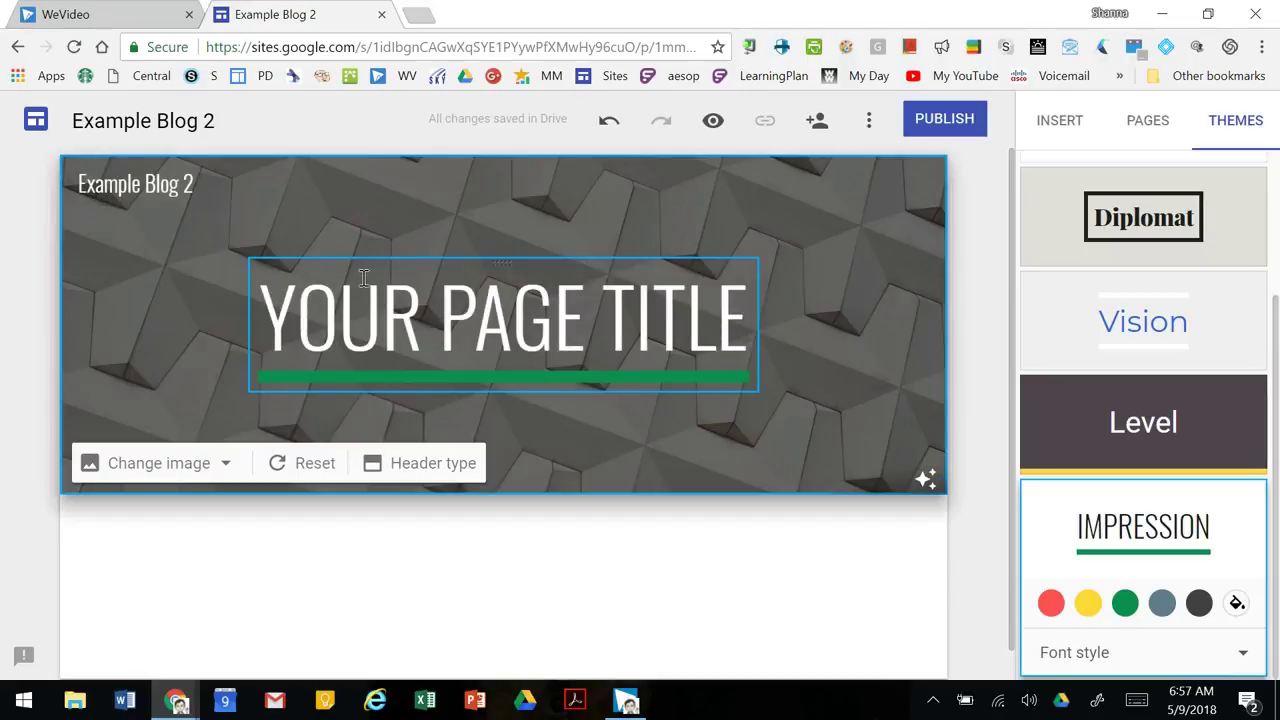
# Replace the page title with the site owner's name for the second blog.
pyautogui.click(532, 306)
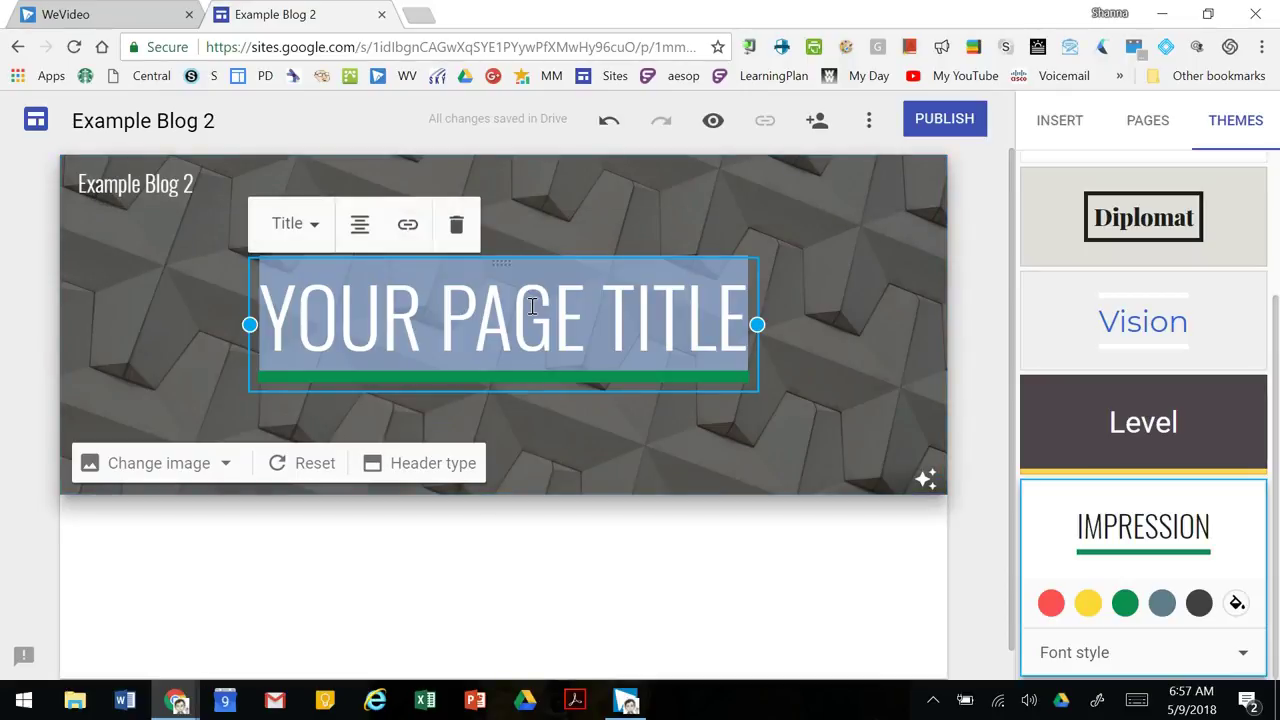
pyautogui.write('HOME PAGE')
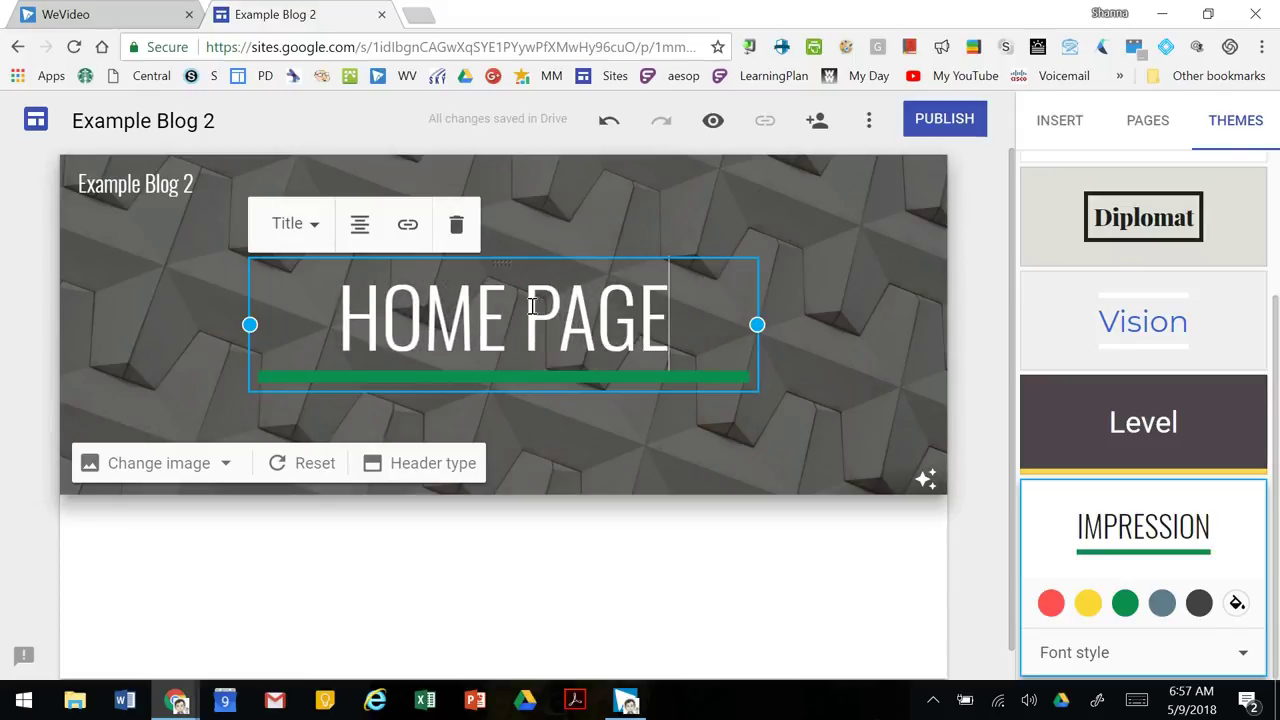
pyautogui.press('BackSpace')
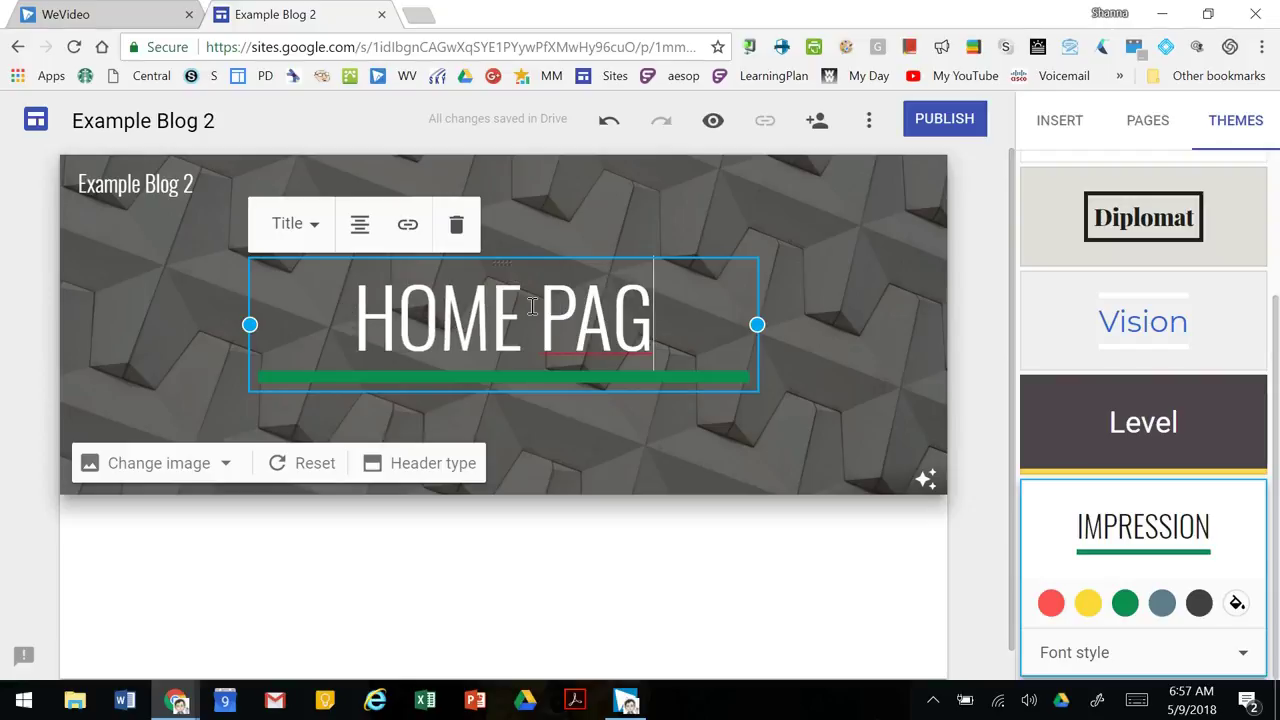
pyautogui.hotkey('ctrl', 'BackSpace')
pyautogui.hotkey('ctrl', 'BackSpace')
pyautogui.write('MRS. P')
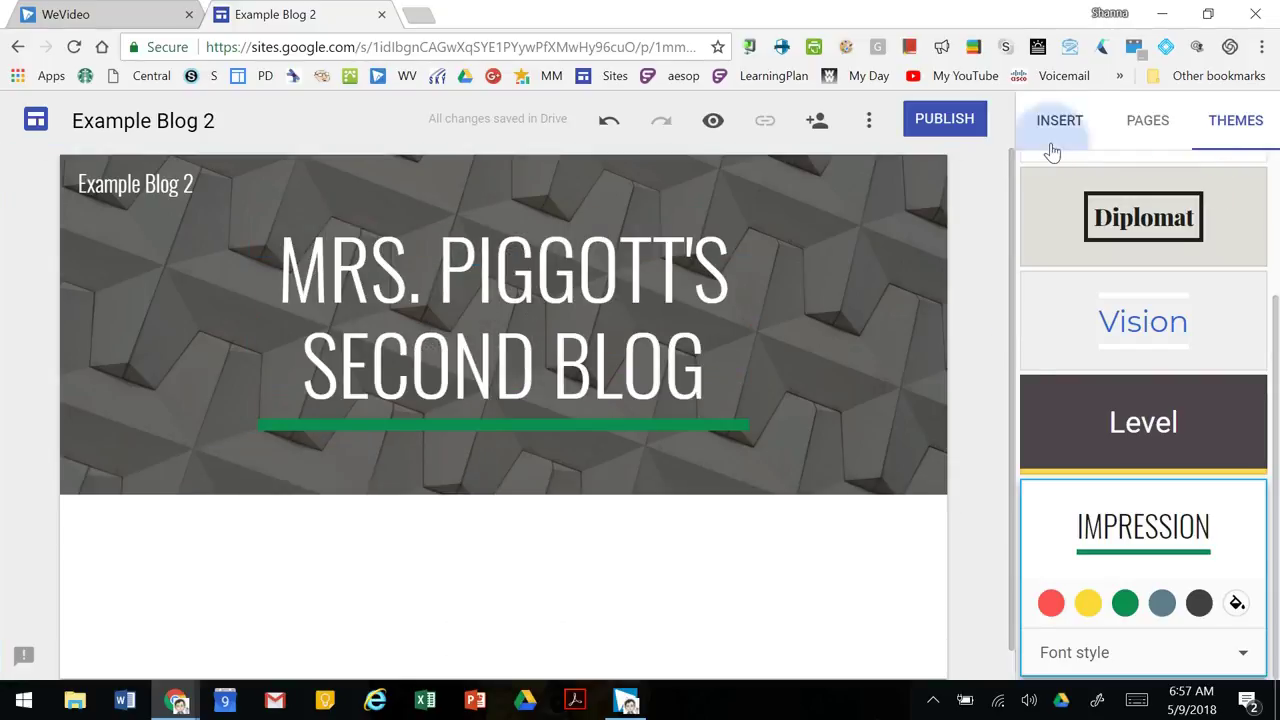
# Bring up the Insert panel to add a text box below the header.
pyautogui.click(1052, 145)
pyautogui.scroll(2, 1177, 335)
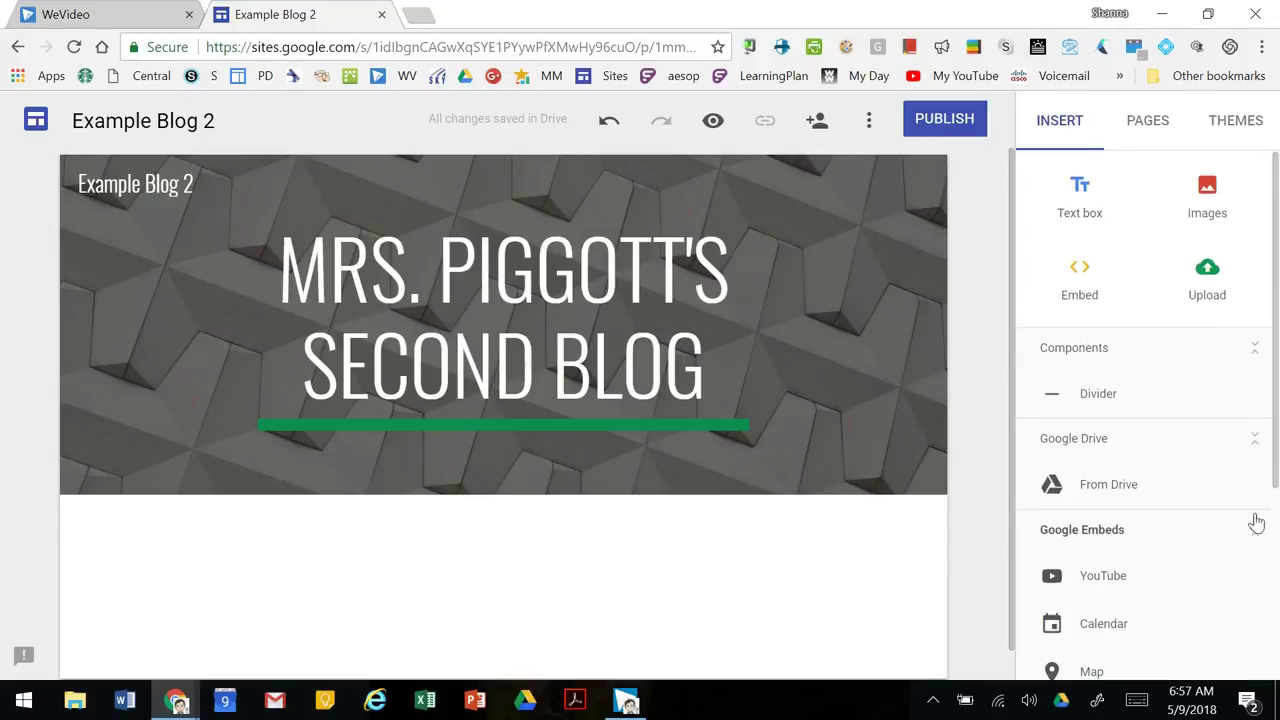
pyautogui.scroll(-3, 1120, 437)
pyautogui.scroll(3, 1120, 437)
# Add a Title-style text box reading 'WELCOME TO MY BLOG!'.
pyautogui.click(1079, 196)
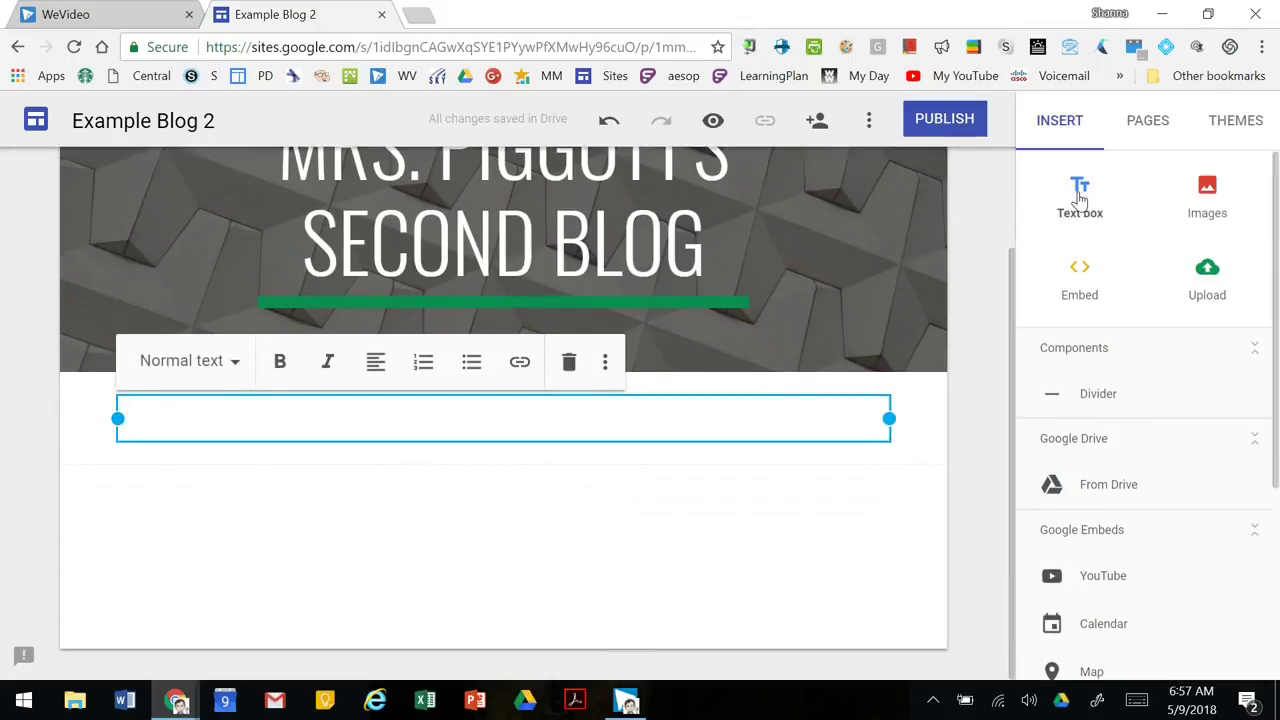
pyautogui.click(233, 364)
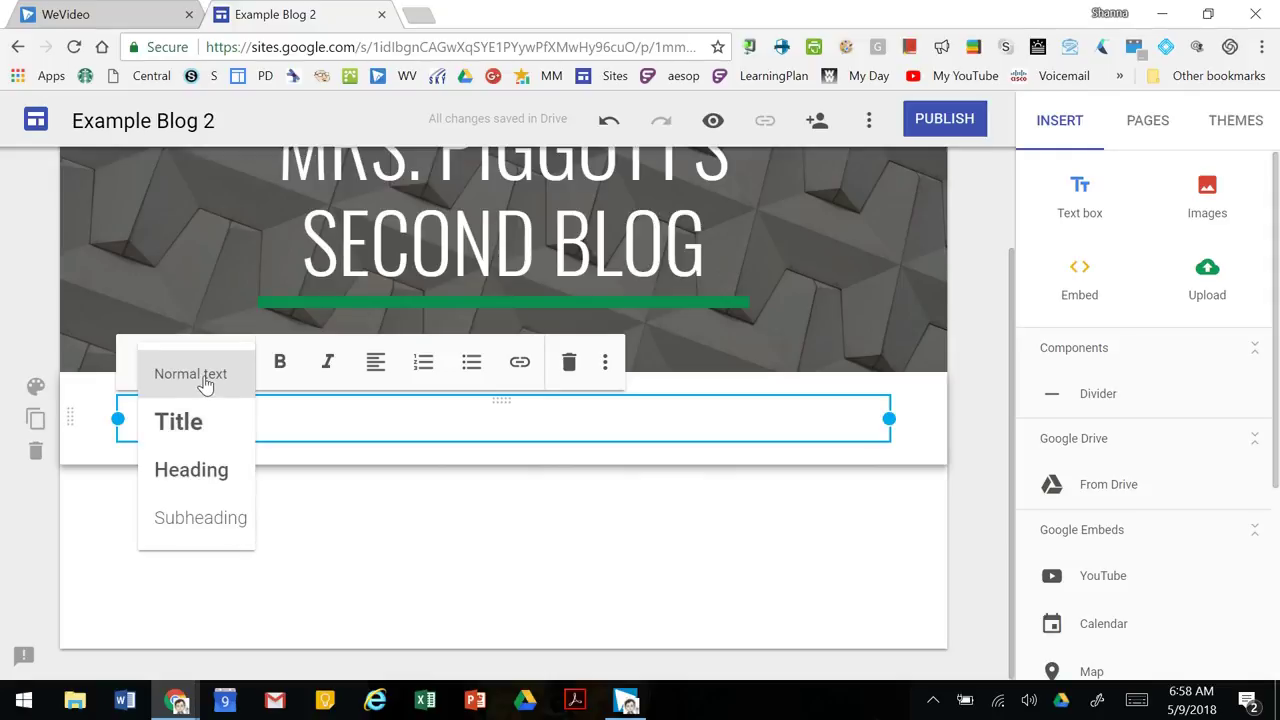
pyautogui.click(250, 434)
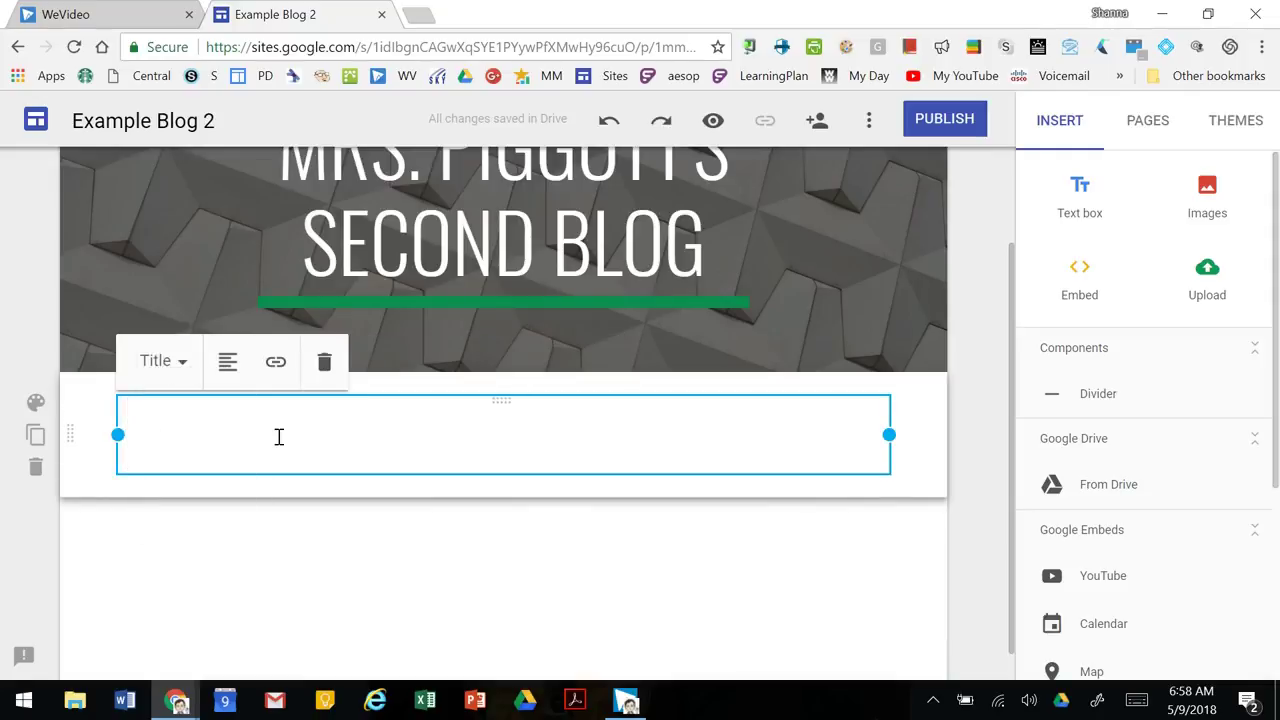
pyautogui.write('WELCOME TO MY BLOG!')
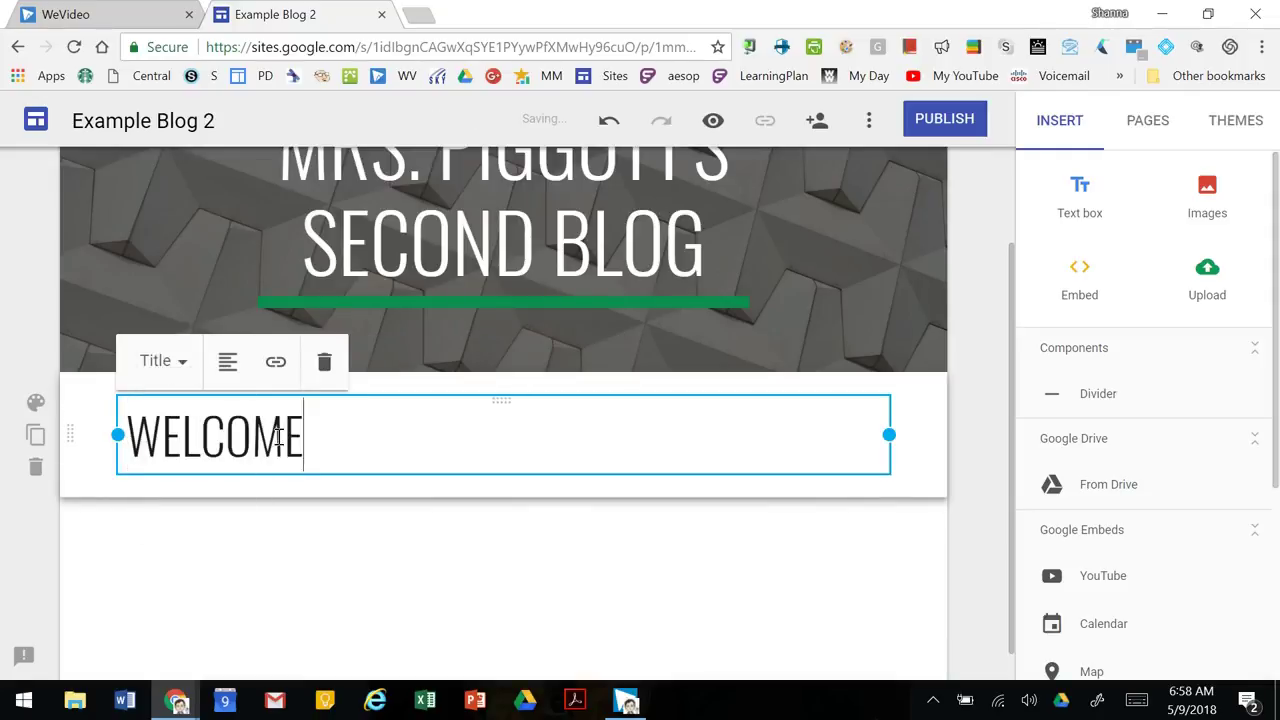
# Check the heading's alignment and link options, then narrow its box to free space beside it.
pyautogui.click(228, 362)
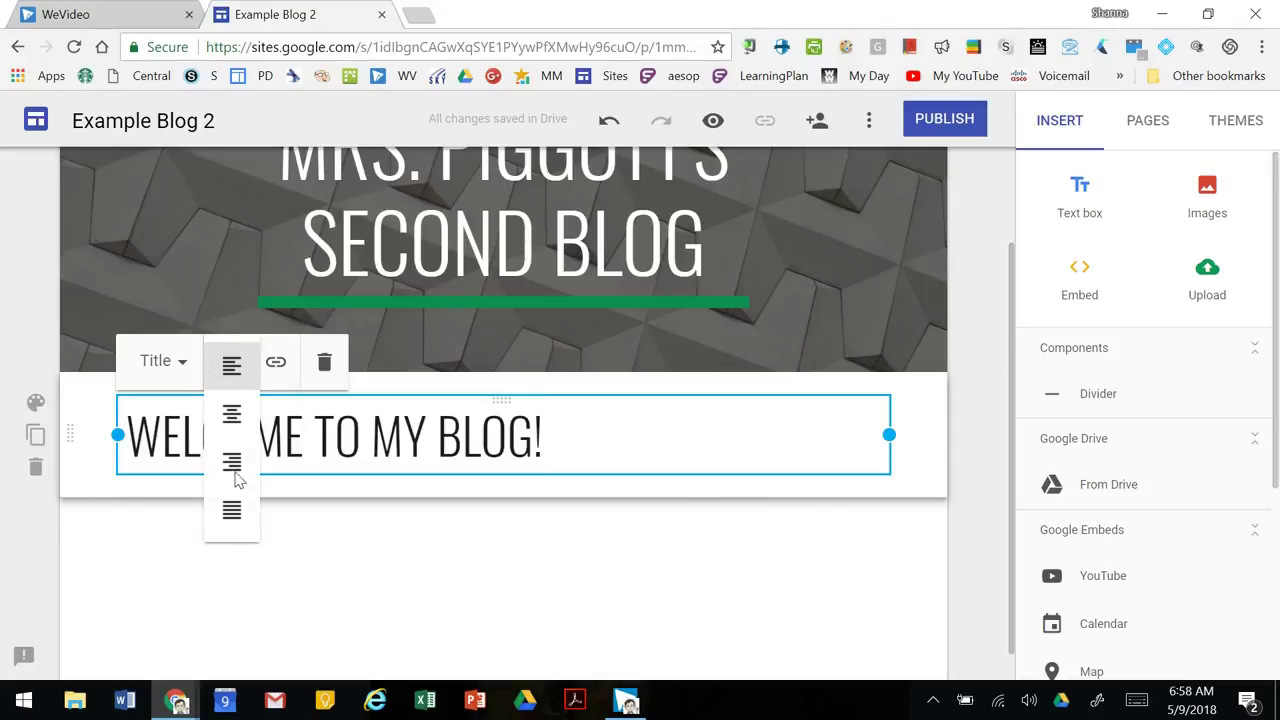
pyautogui.click(277, 364)
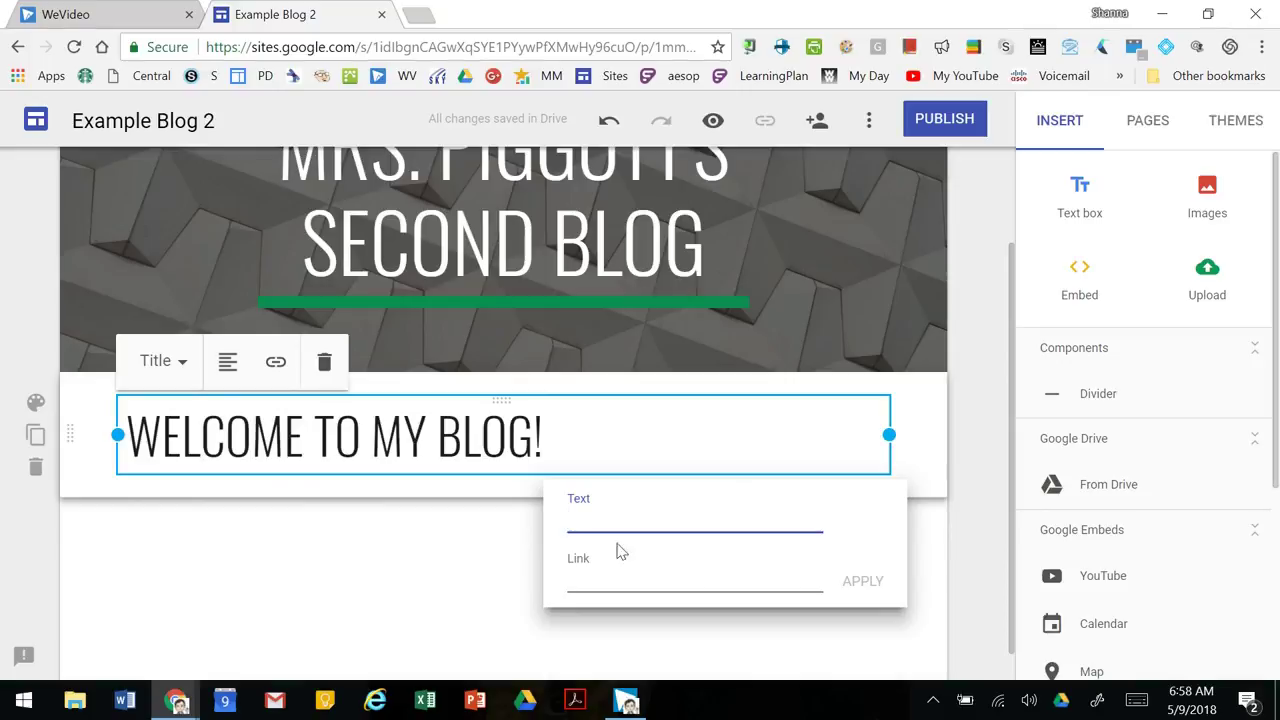
pyautogui.click(407, 561)
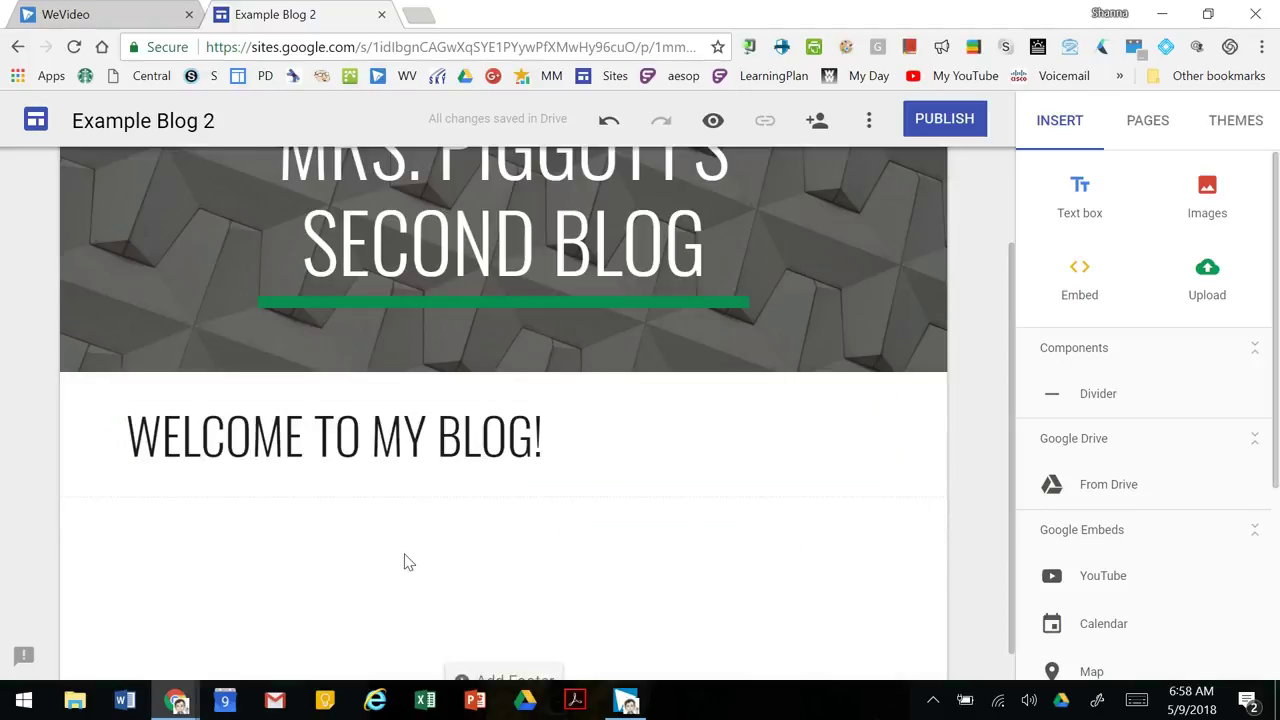
pyautogui.click(591, 434)
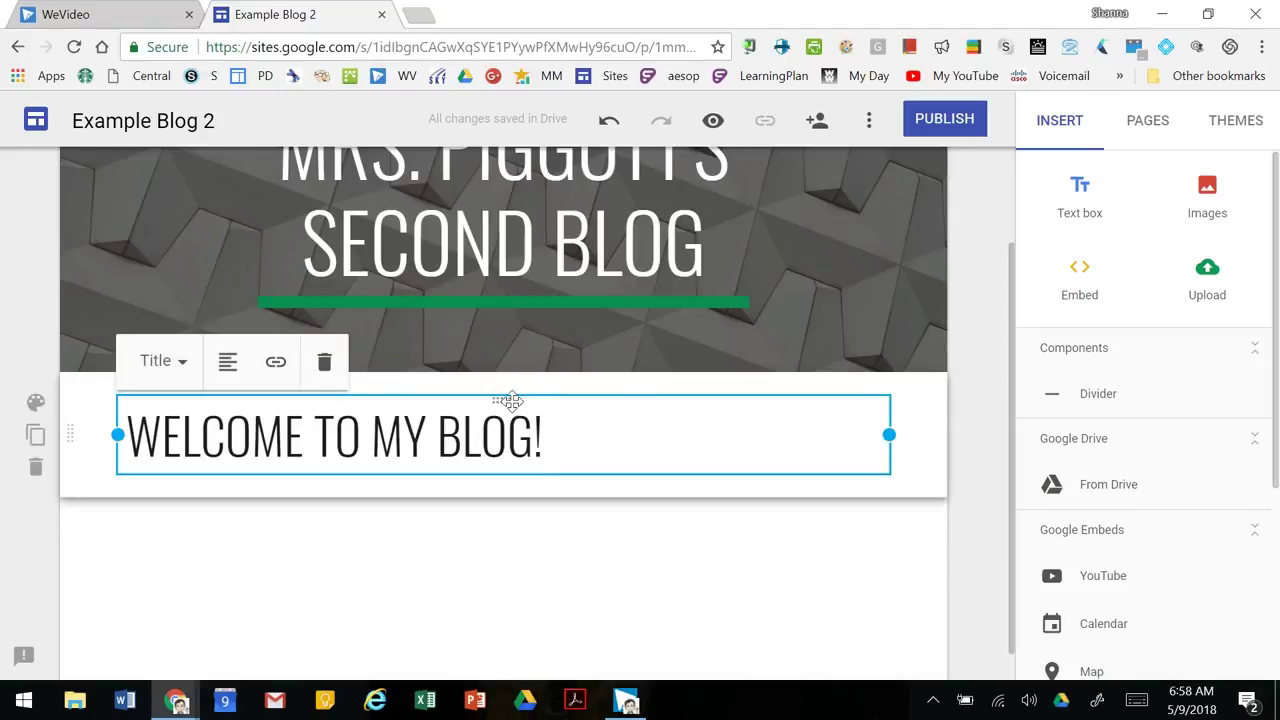
pyautogui.moveTo(891, 434)
pyautogui.mouseDown()
pyautogui.moveTo(491, 437)
pyautogui.moveTo(657, 457)
pyautogui.moveTo(903, 447)
pyautogui.moveTo(889, 445)
pyautogui.mouseUp()
# Insert IMG_2539.JPG from Google Drive and enlarge it to the right of the heading.
pyautogui.click(1210, 198)
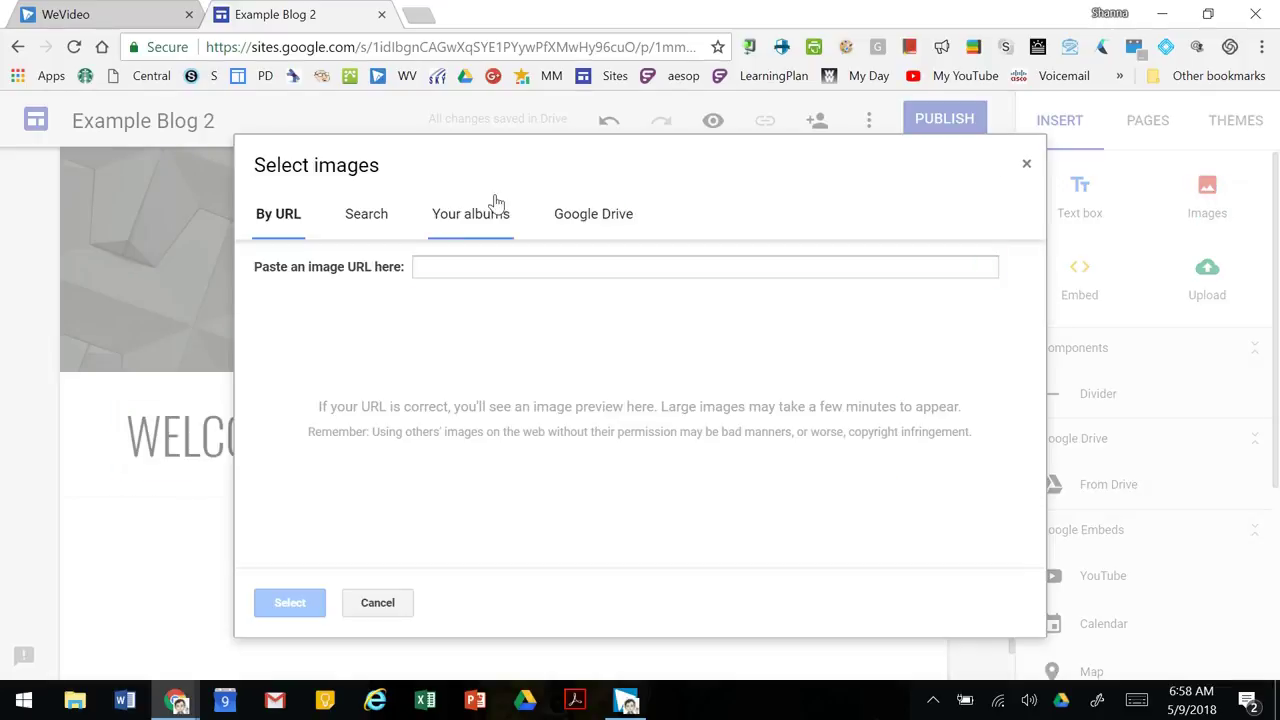
pyautogui.click(566, 218)
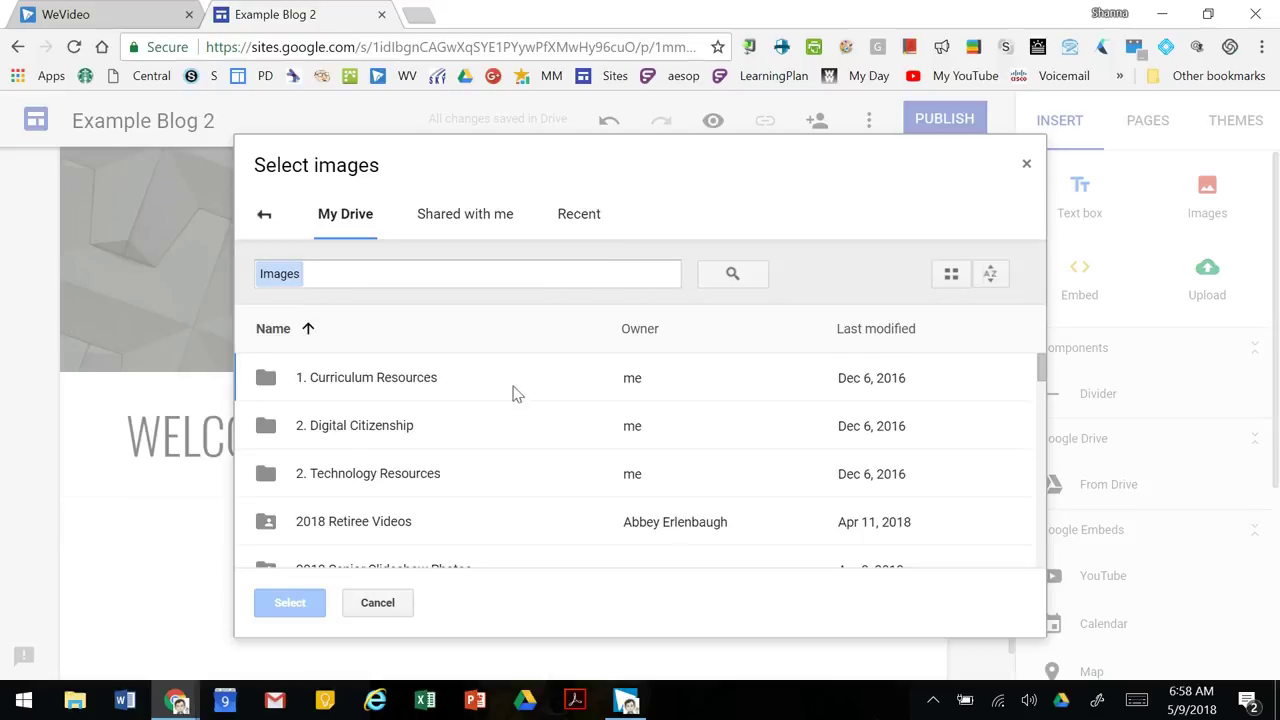
pyautogui.scroll(-5, 510, 396)
pyautogui.scroll(-10, 505, 400)
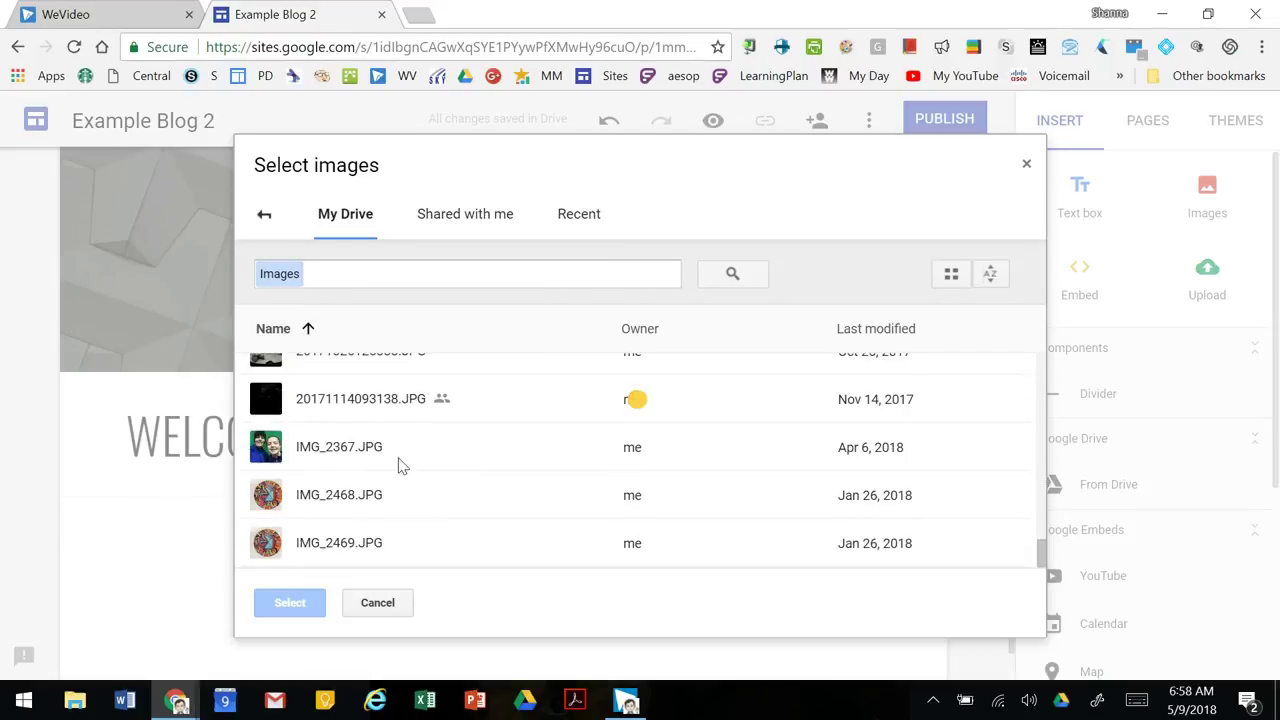
pyautogui.scroll(-3, 378, 500)
pyautogui.doubleClick(363, 460)
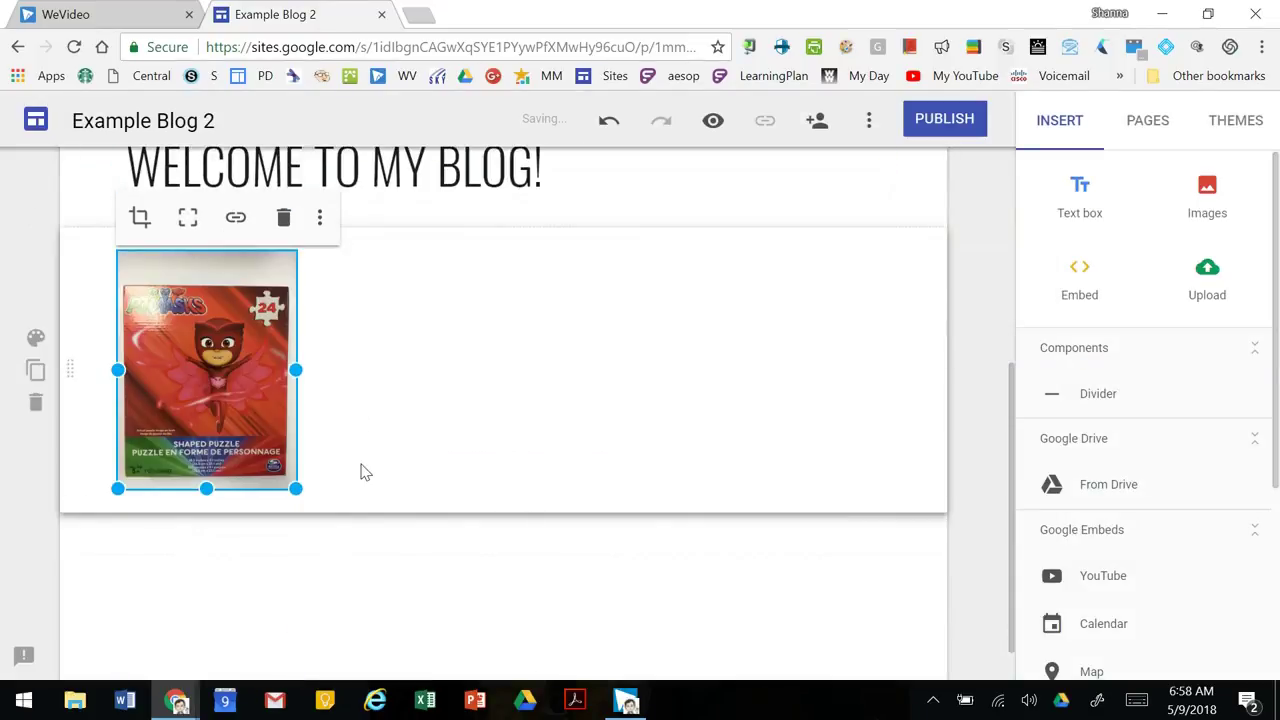
pyautogui.moveTo(297, 489); pyautogui.dragTo(677, 552)
pyautogui.scroll(-2, 800, 420)
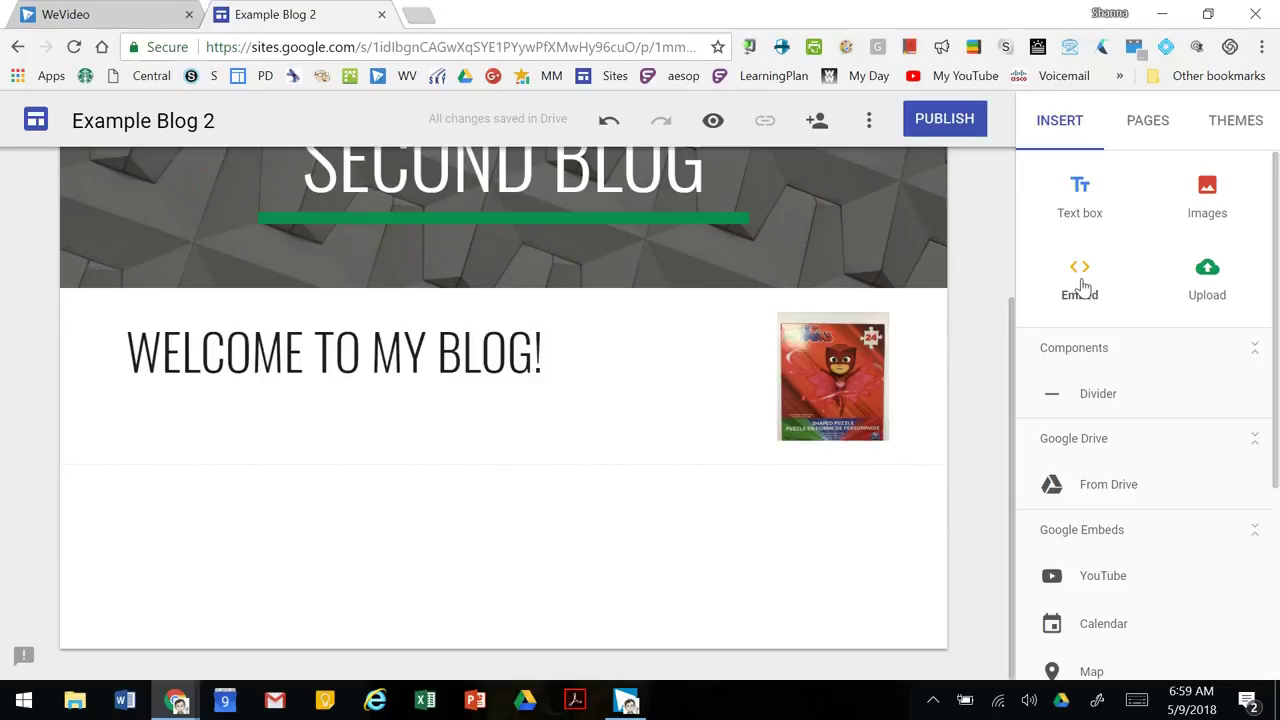
# Embed the 'Adding Gmail to Your Phone' Drive document, make its frame taller, and open it separately.
pyautogui.scroll(-2, 1194, 295)
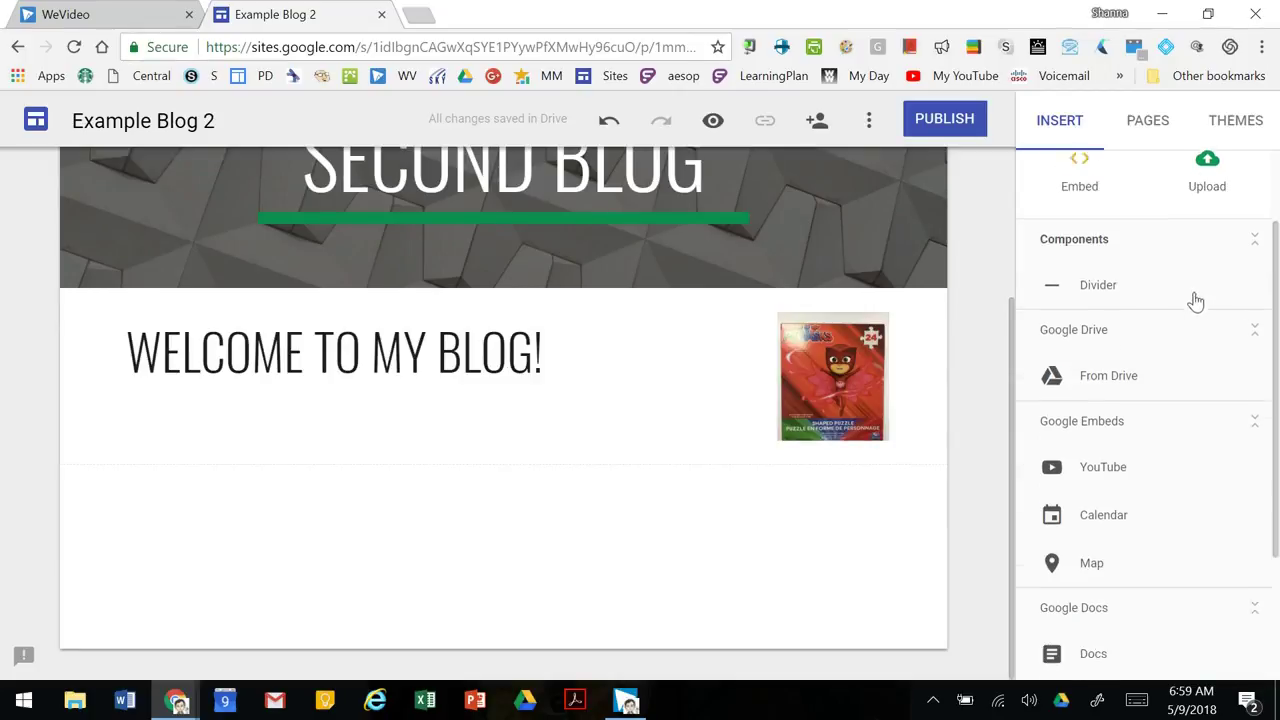
pyautogui.click(1116, 355)
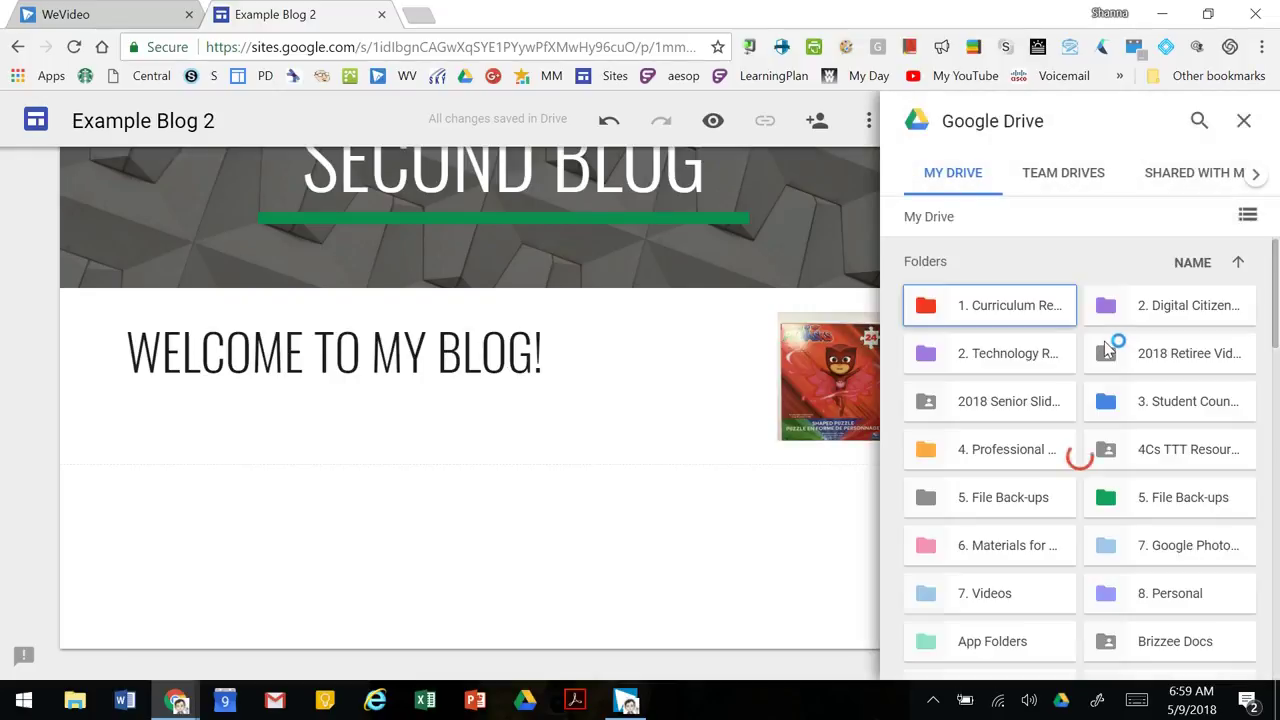
pyautogui.scroll(-15, 1107, 347)
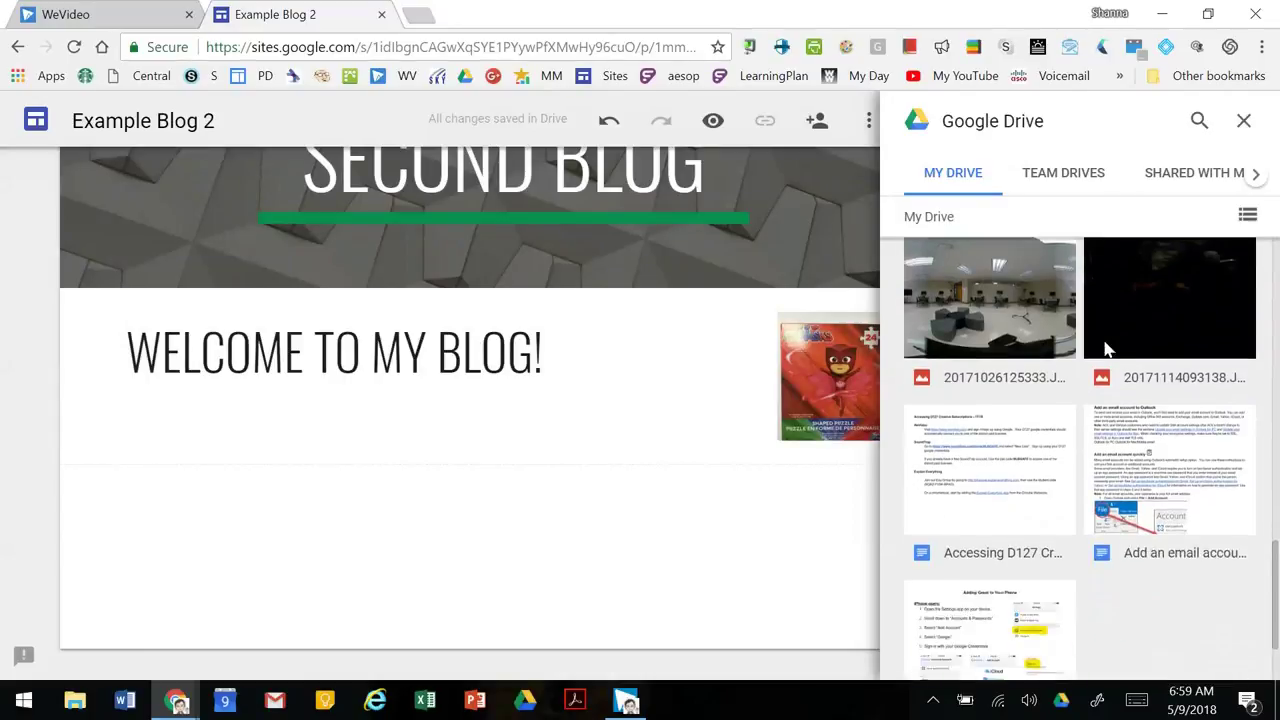
pyautogui.scroll(-3, 1107, 347)
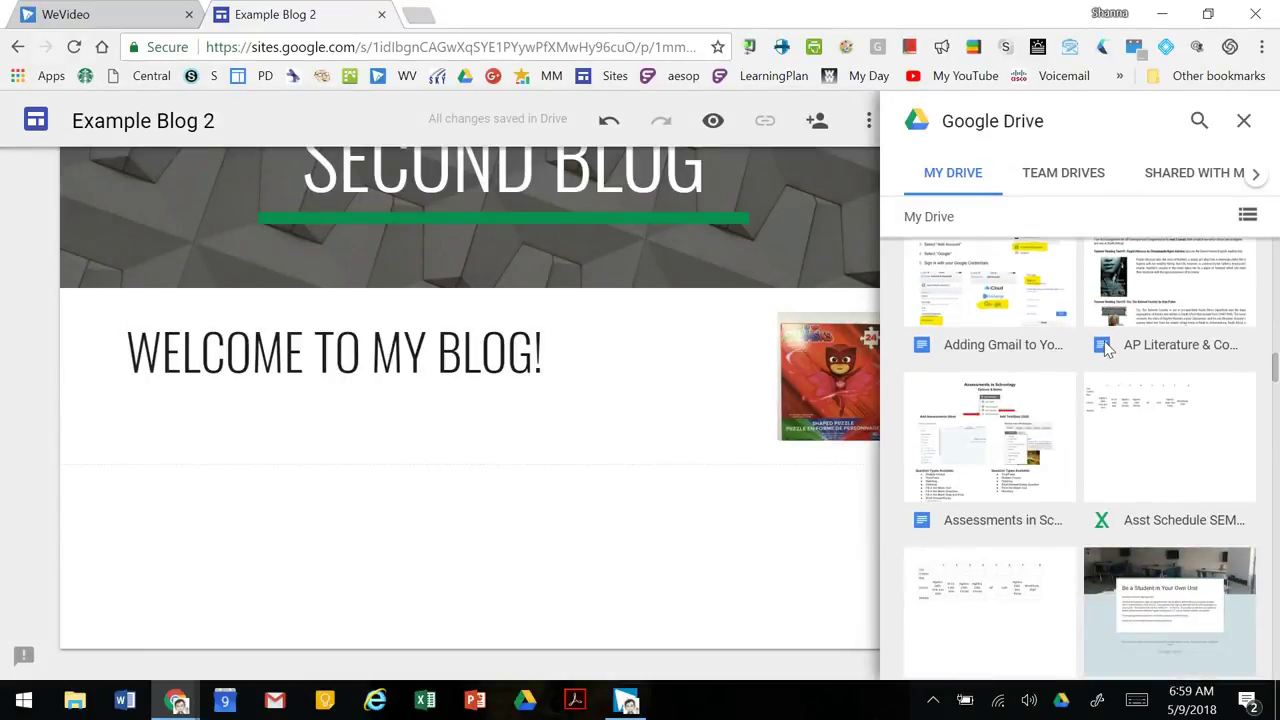
pyautogui.click(1025, 317)
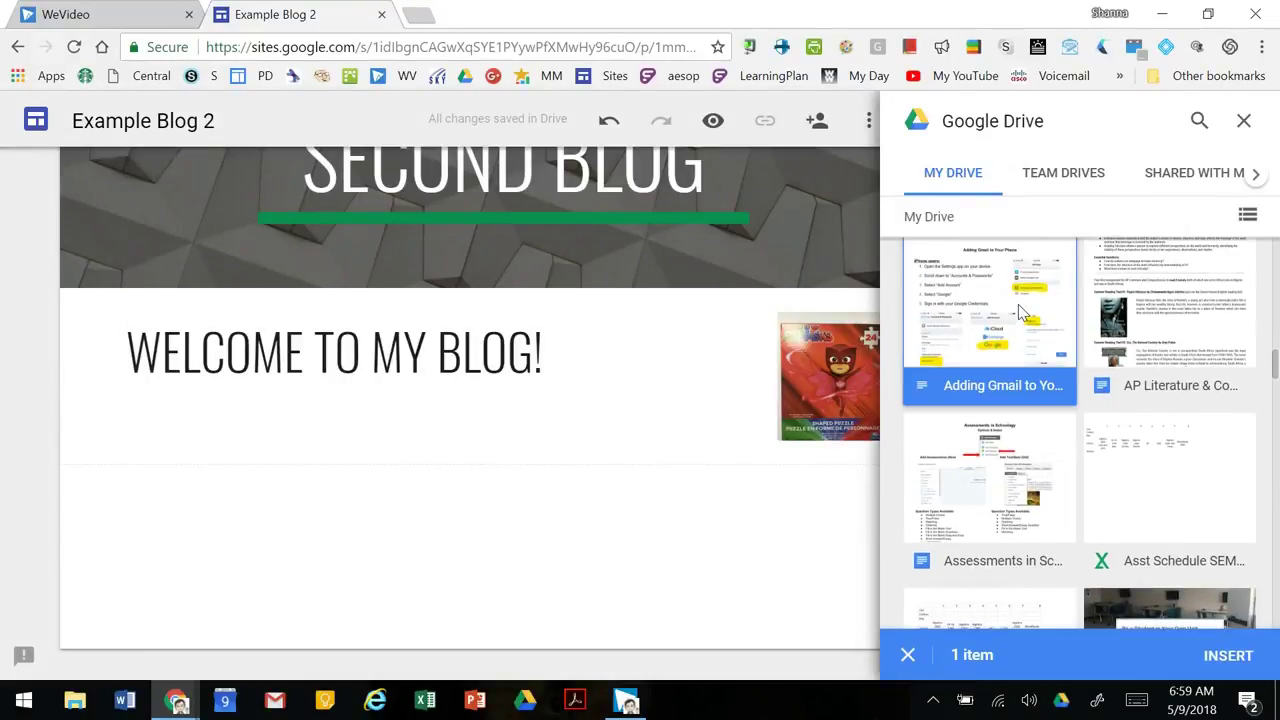
pyautogui.click(1229, 660)
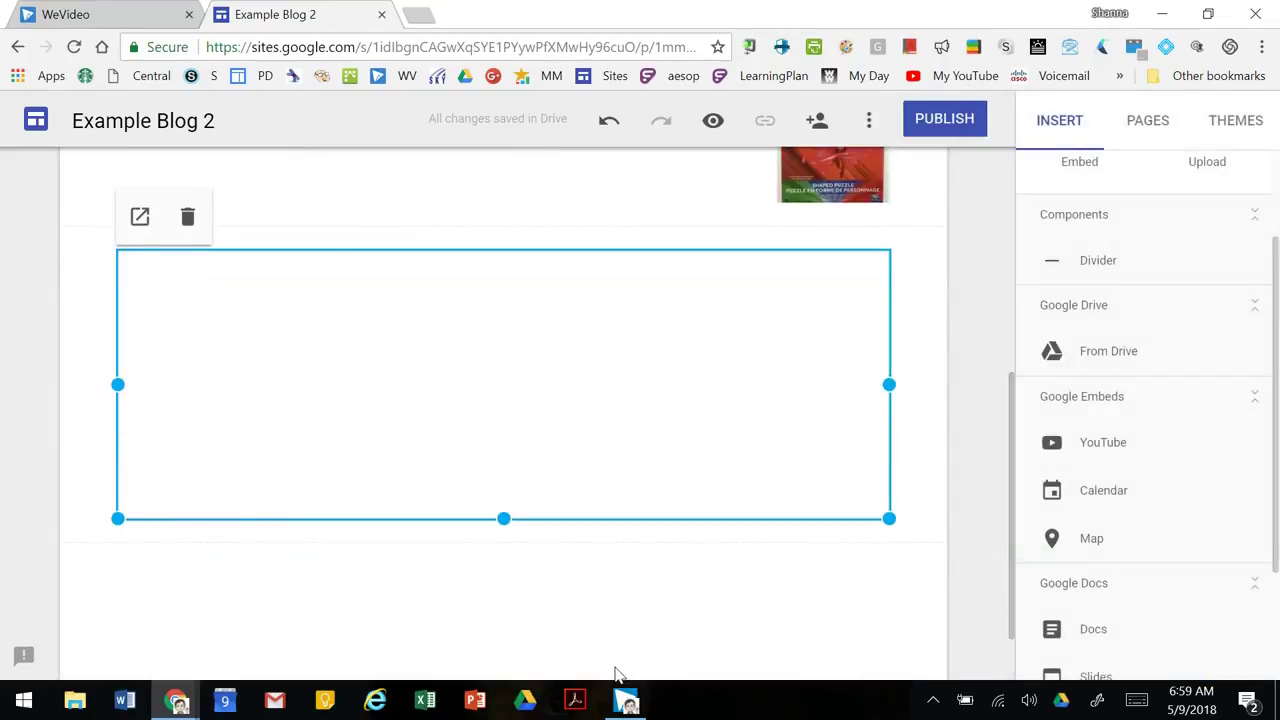
pyautogui.moveTo(890, 518); pyautogui.dragTo(863, 624)
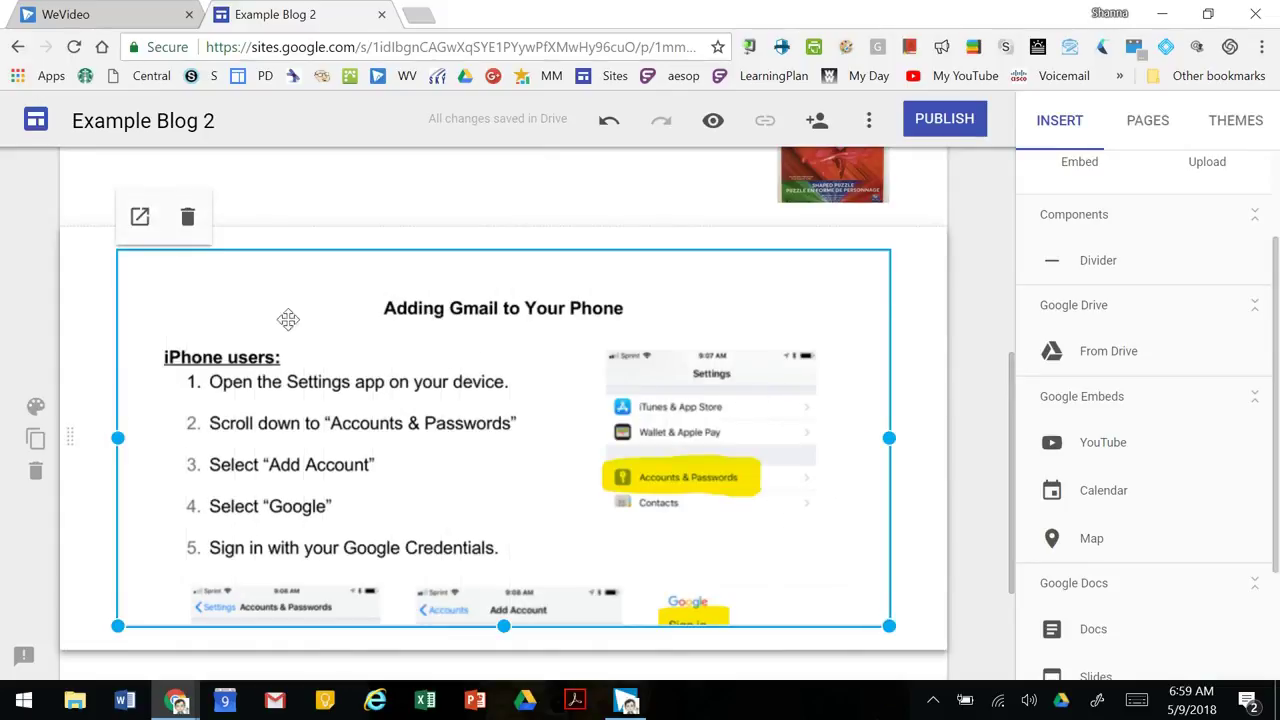
pyautogui.click(140, 218)
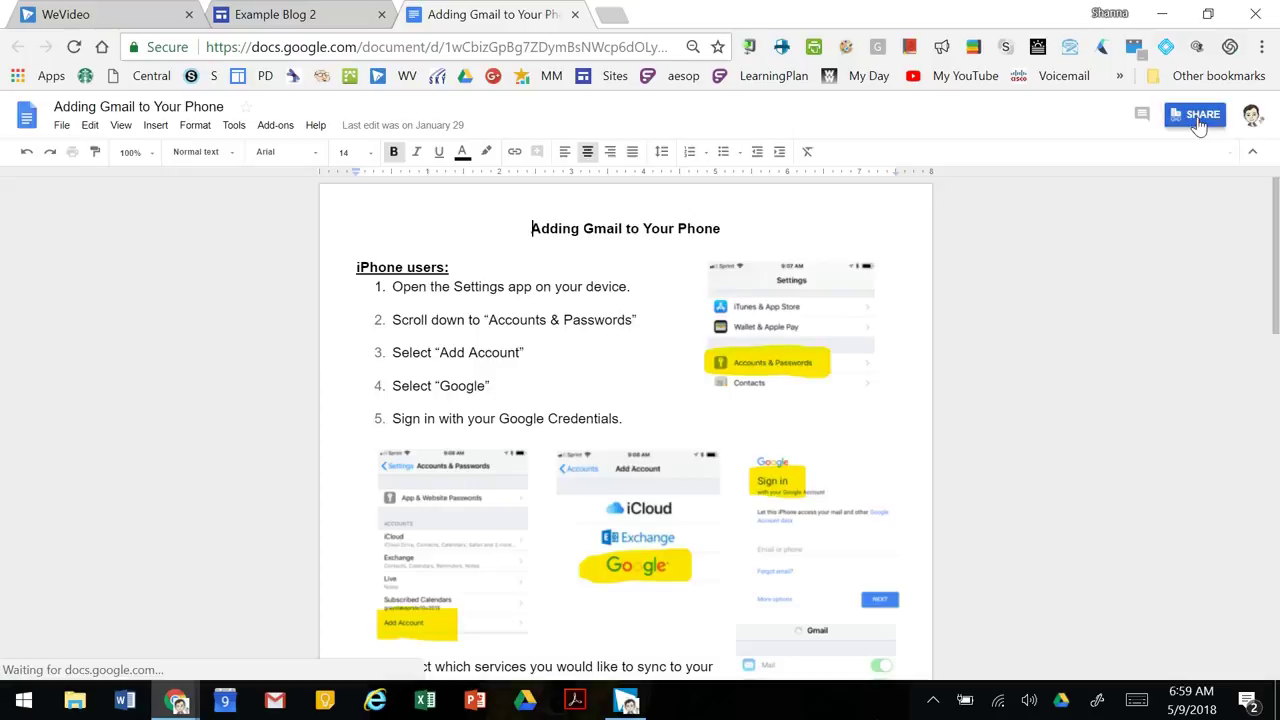
# Set the document's link sharing to 'On - Anyone with the link' can view, then close it.
pyautogui.click(1200, 118)
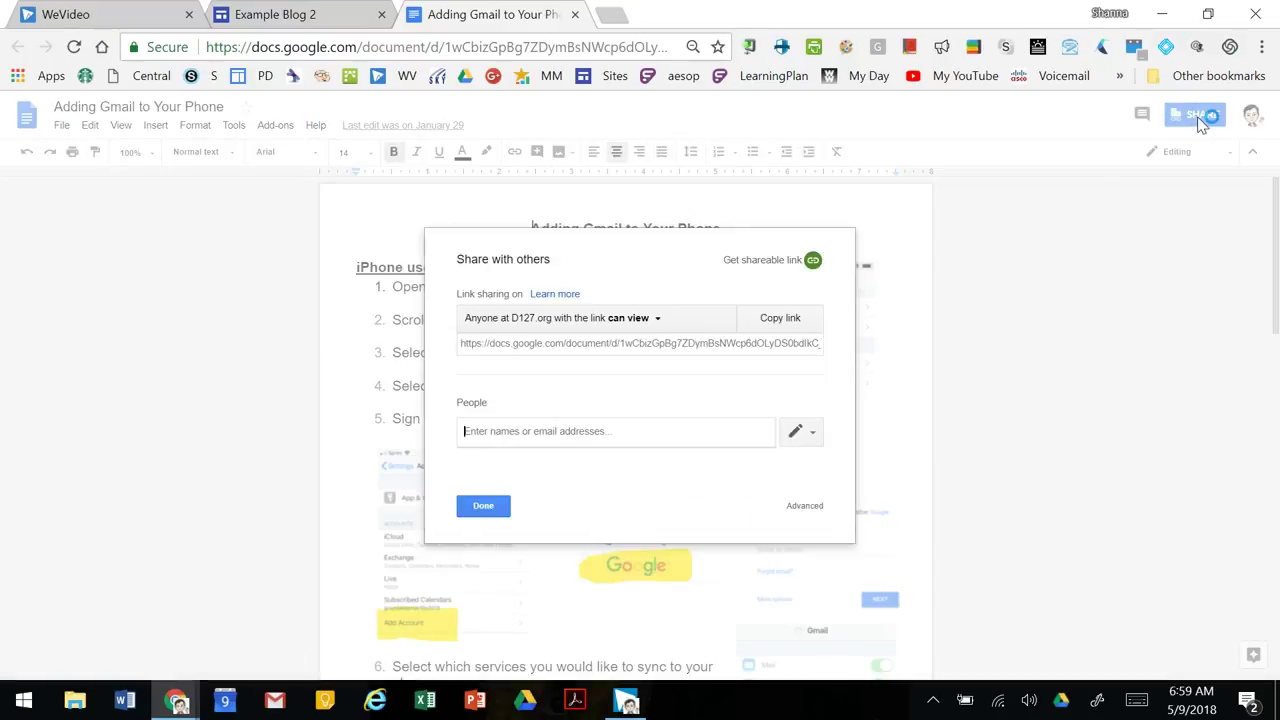
pyautogui.click(811, 262)
pyautogui.click(630, 320)
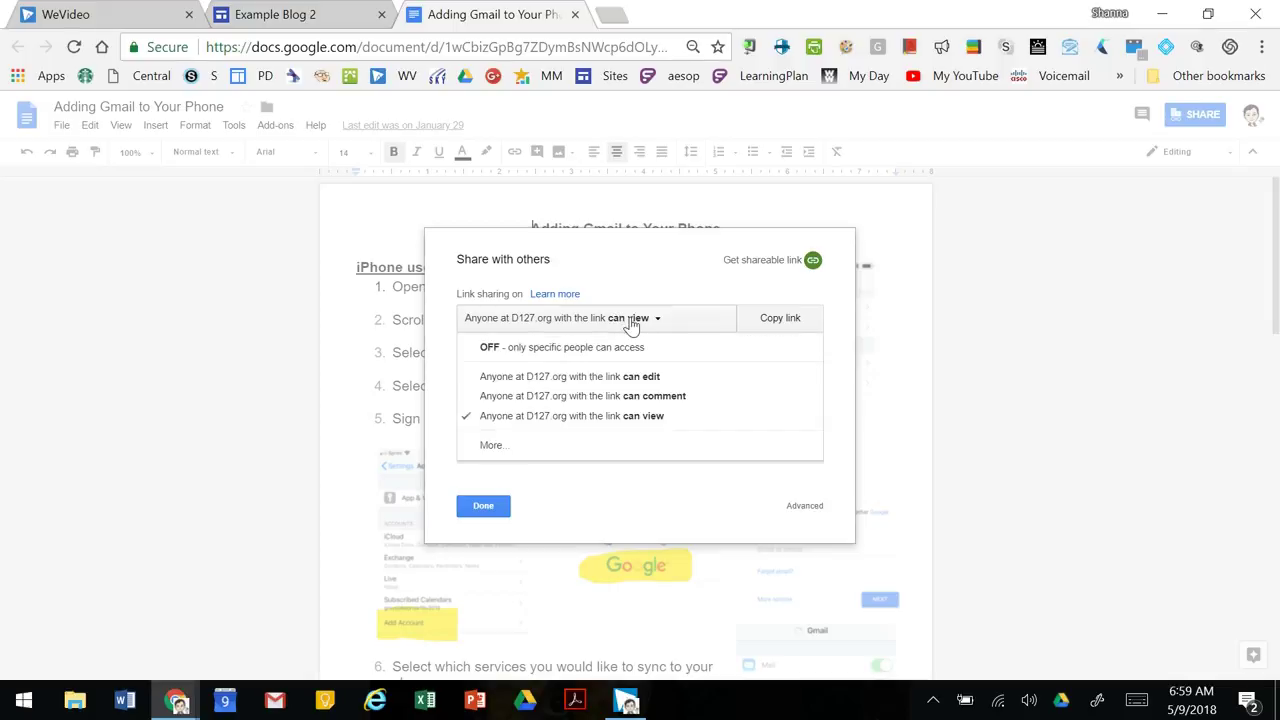
pyautogui.click(569, 447)
pyautogui.click(537, 310)
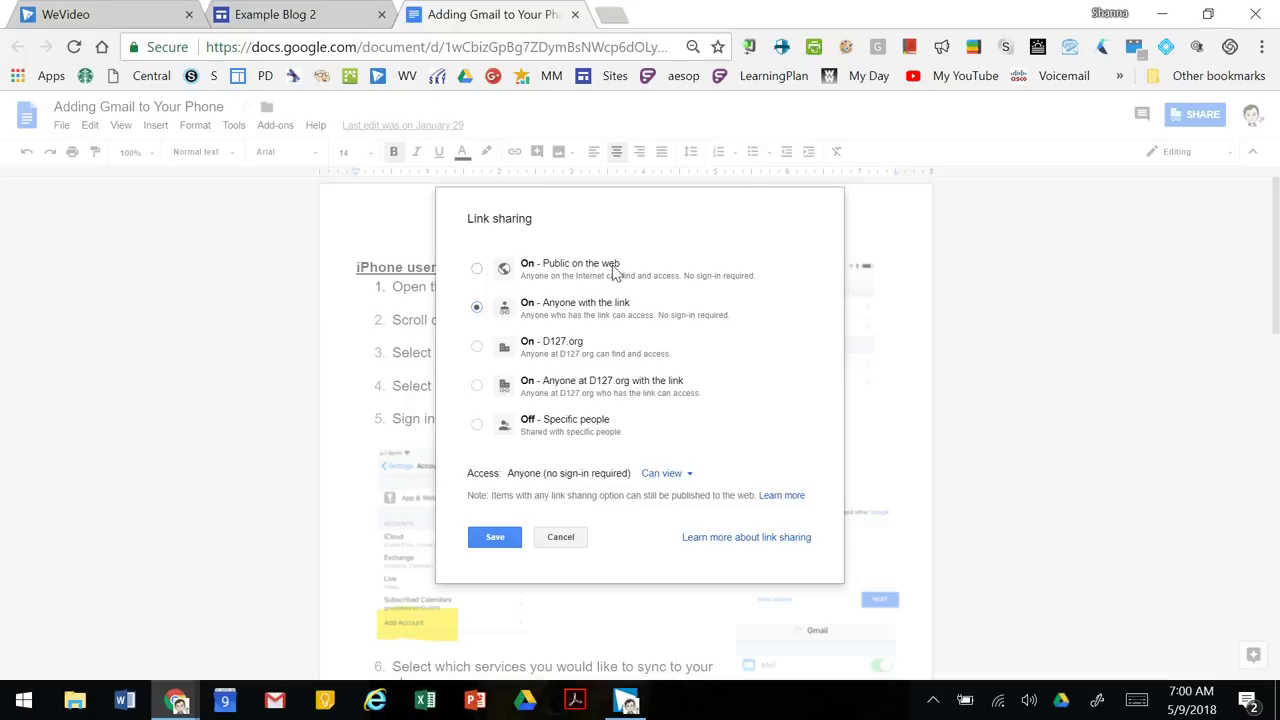
pyautogui.click(495, 538)
pyautogui.click(484, 507)
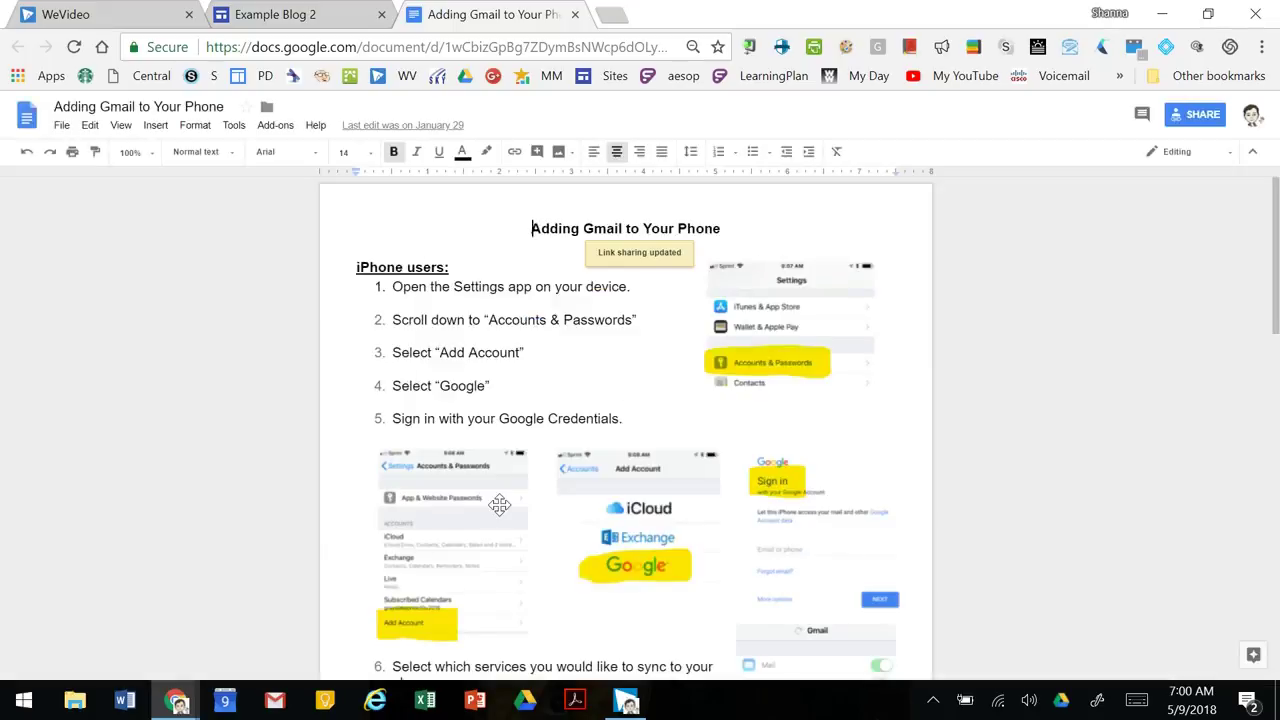
pyautogui.click(575, 15)
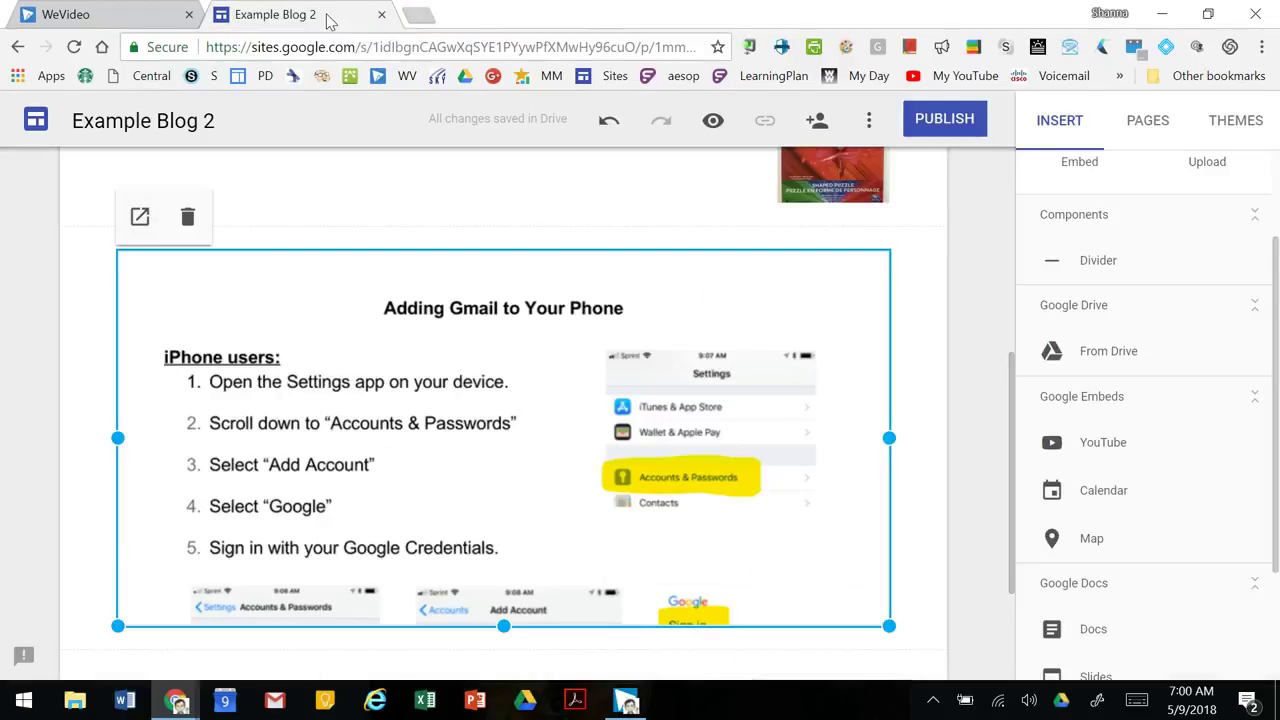
# Insert 'Using the DigiHero 3D Pen' from the account's uploaded YouTube videos.
pyautogui.scroll(4, 594, 325)
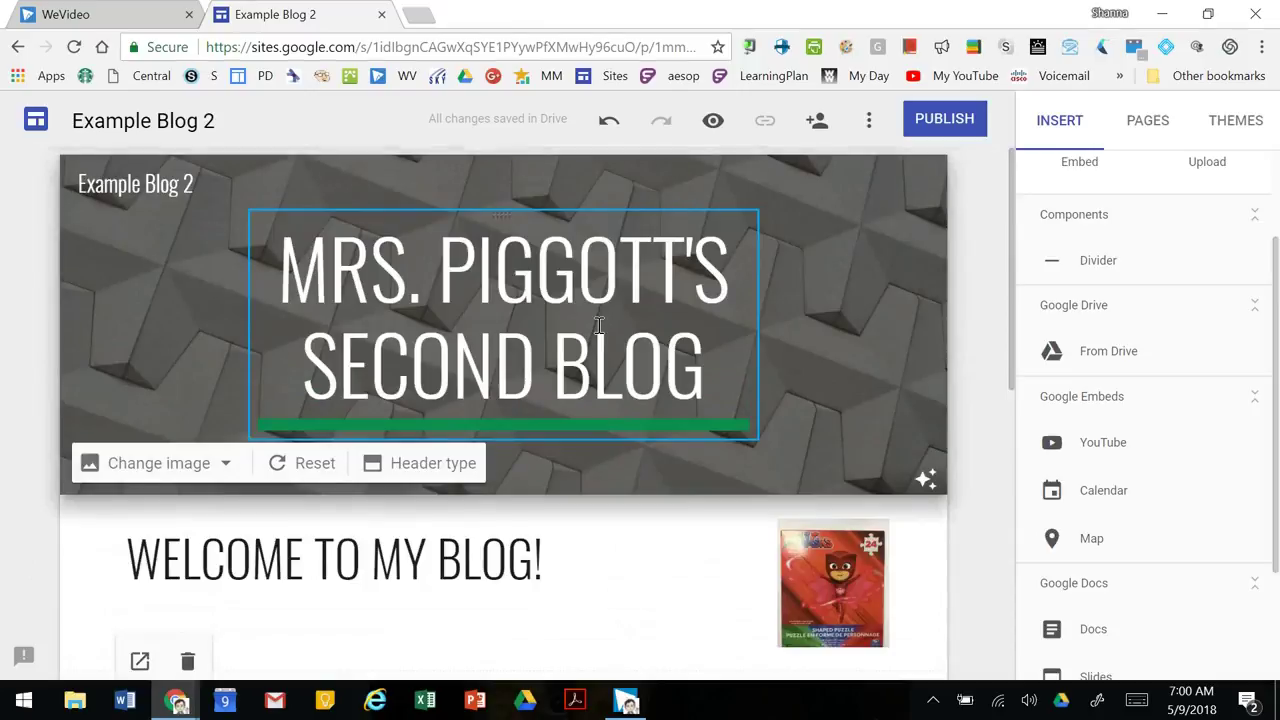
pyautogui.scroll(-3, 594, 325)
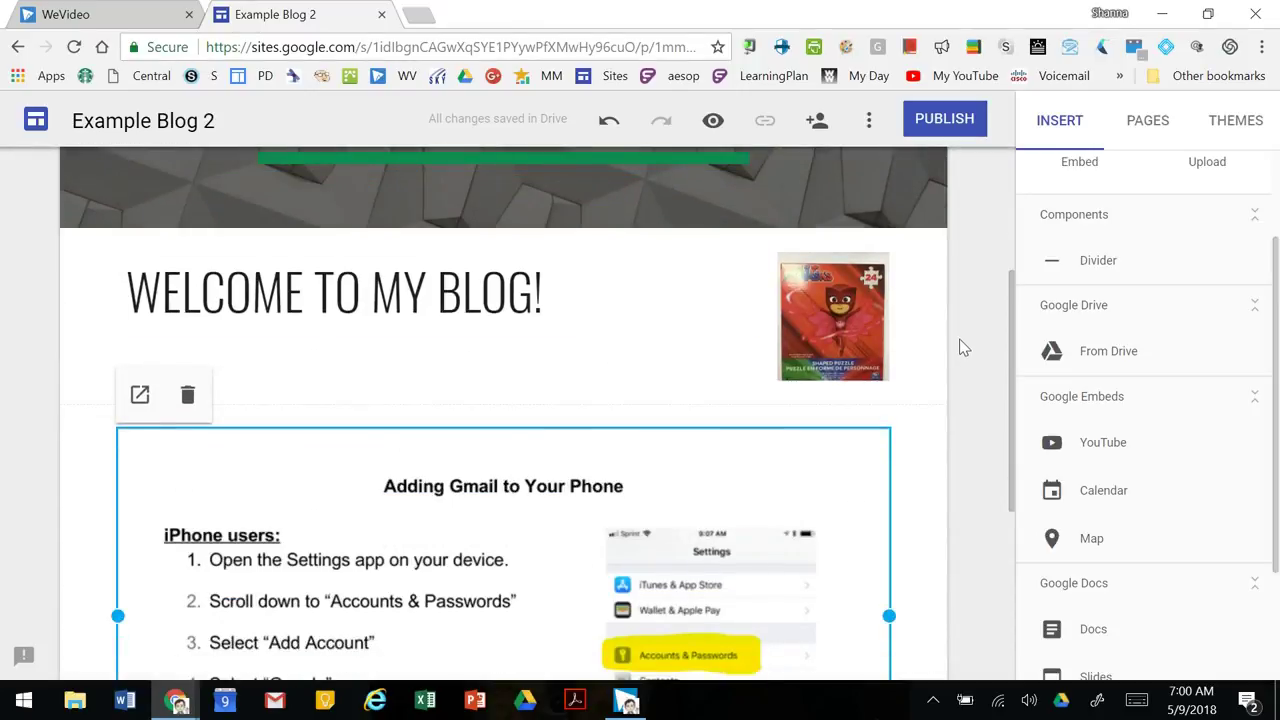
pyautogui.scroll(-2, 957, 346)
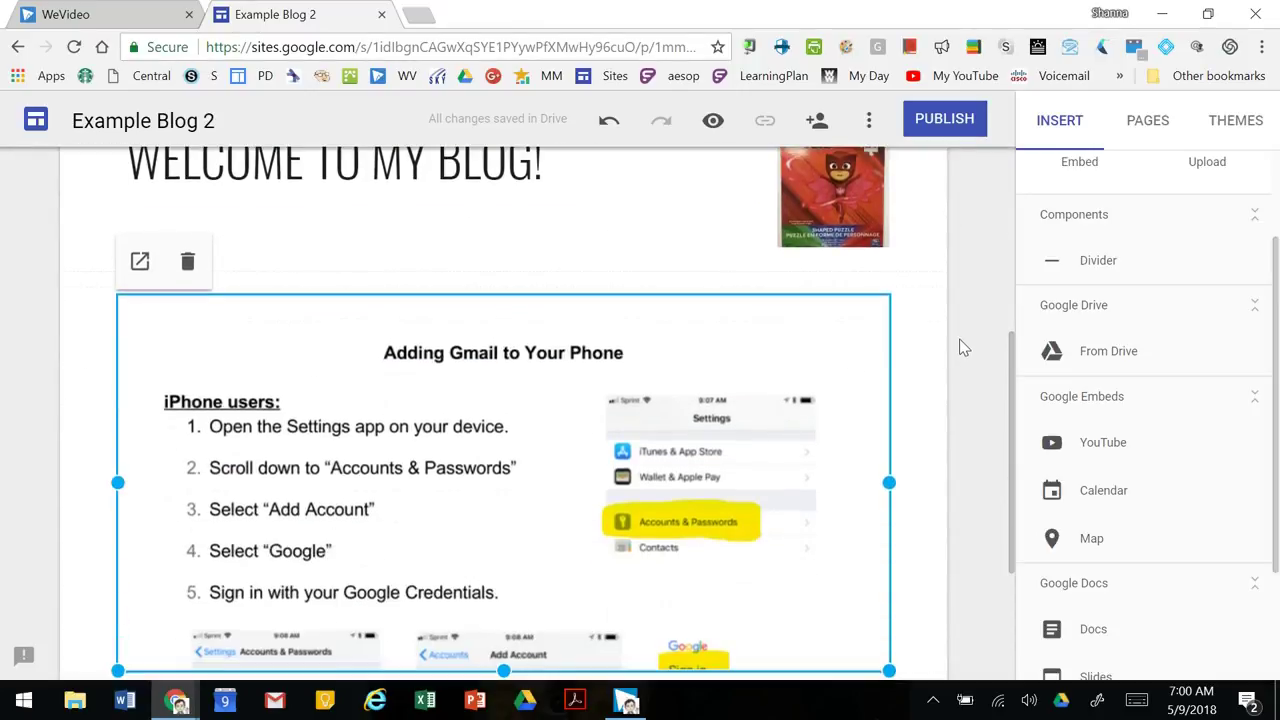
pyautogui.click(1104, 444)
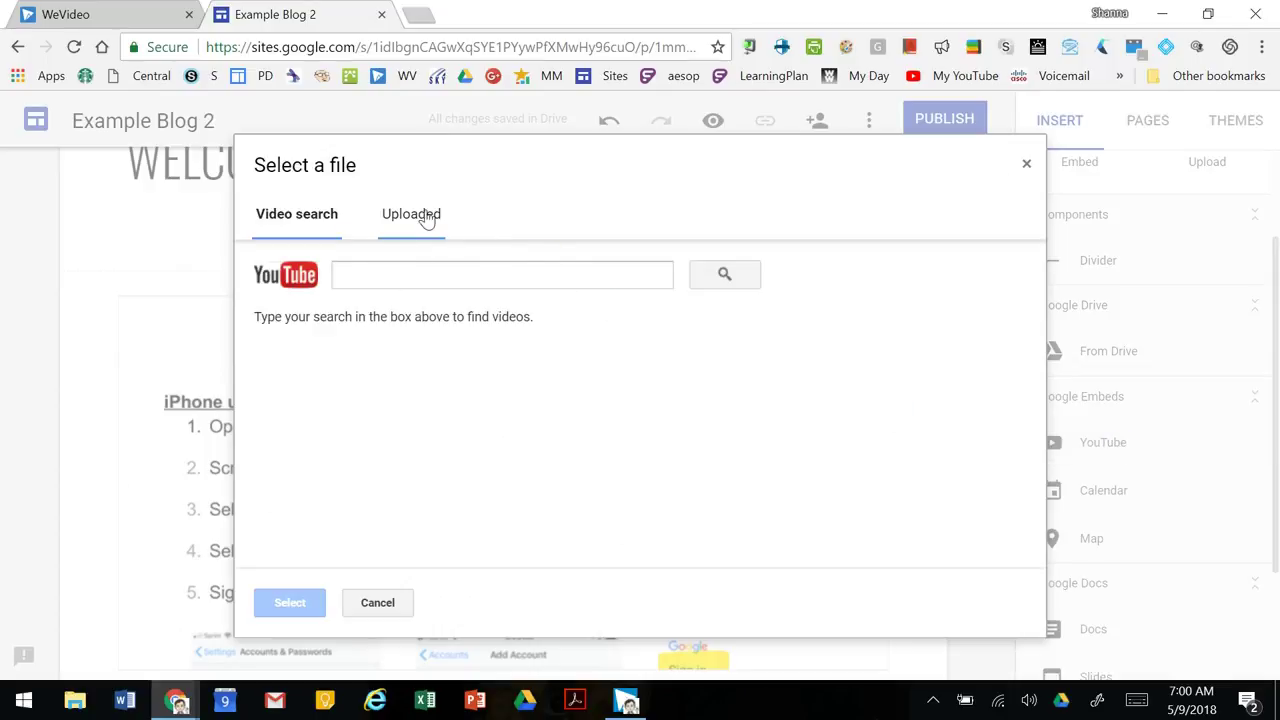
pyautogui.click(423, 214)
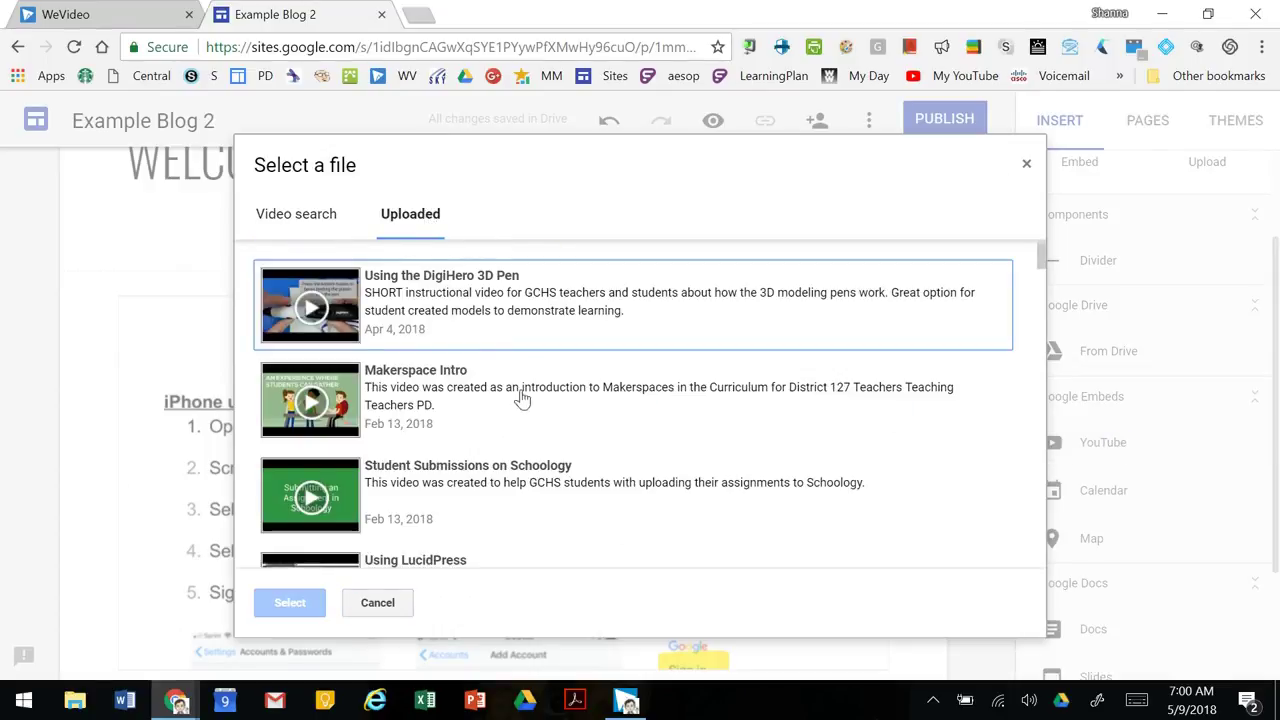
pyautogui.scroll(-20, 520, 398)
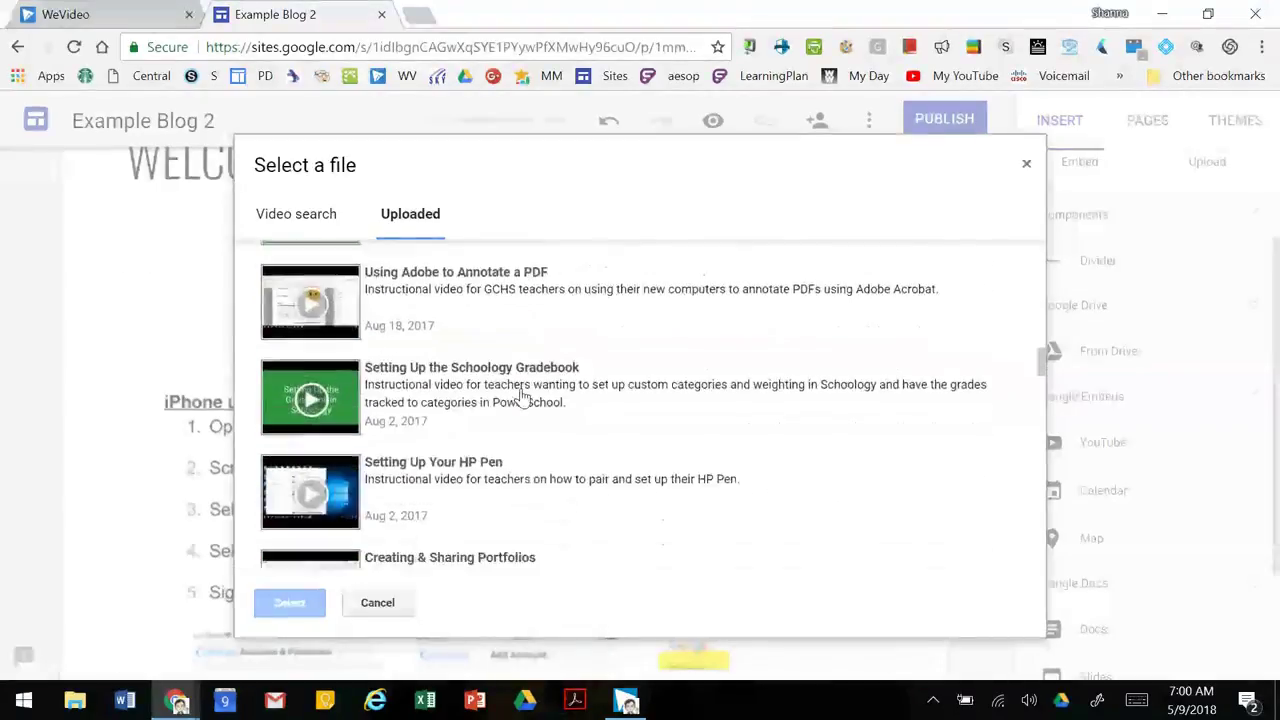
pyautogui.scroll(-15, 520, 398)
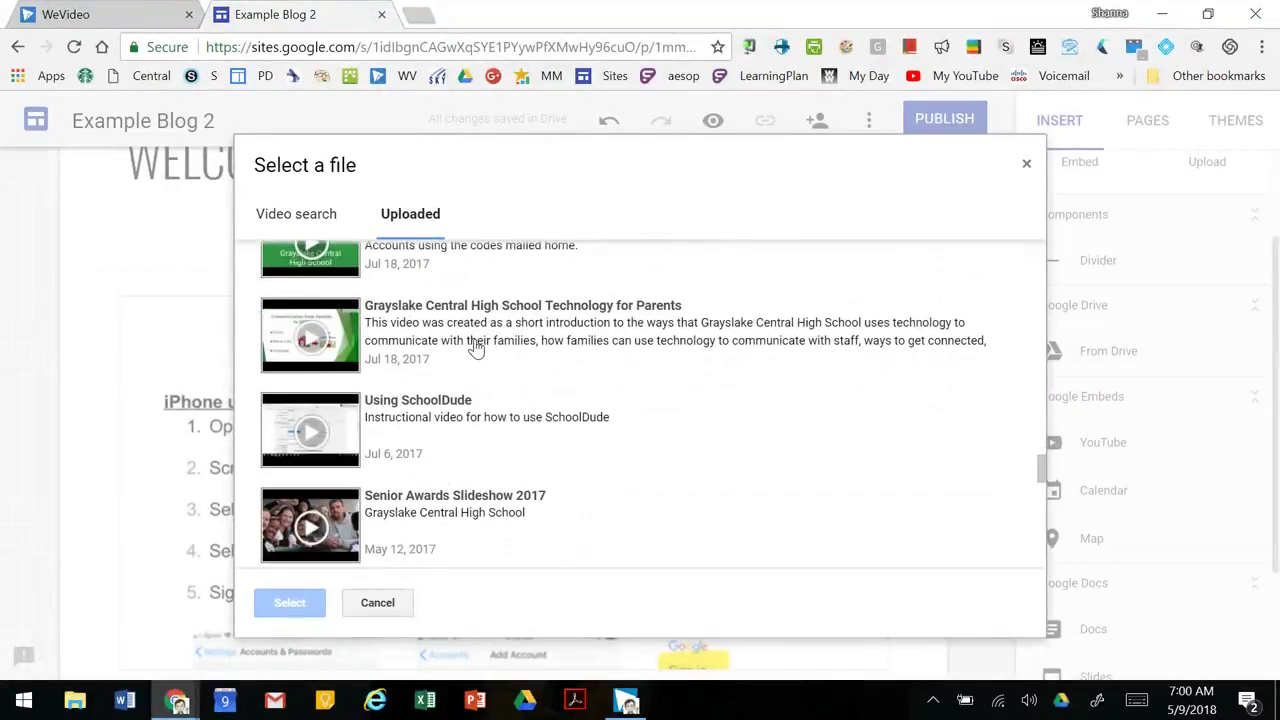
pyautogui.scroll(-5, 476, 348)
pyautogui.scroll(20, 476, 348)
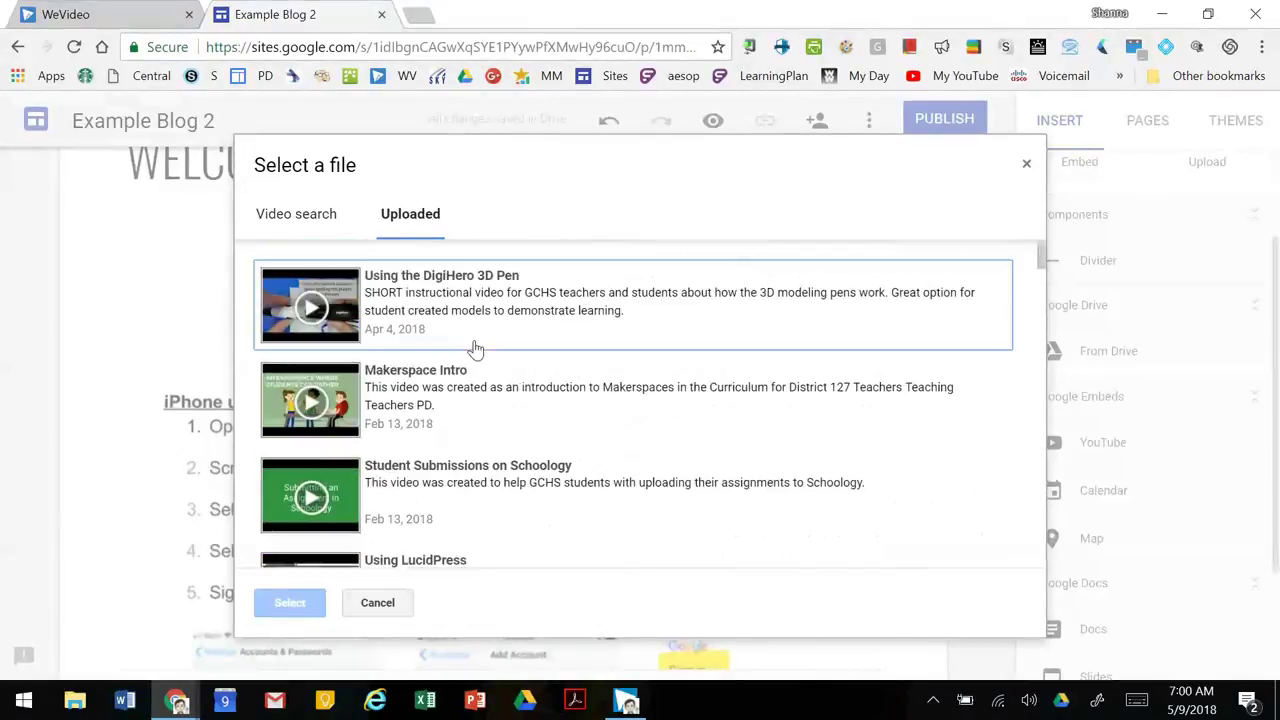
pyautogui.click(458, 284)
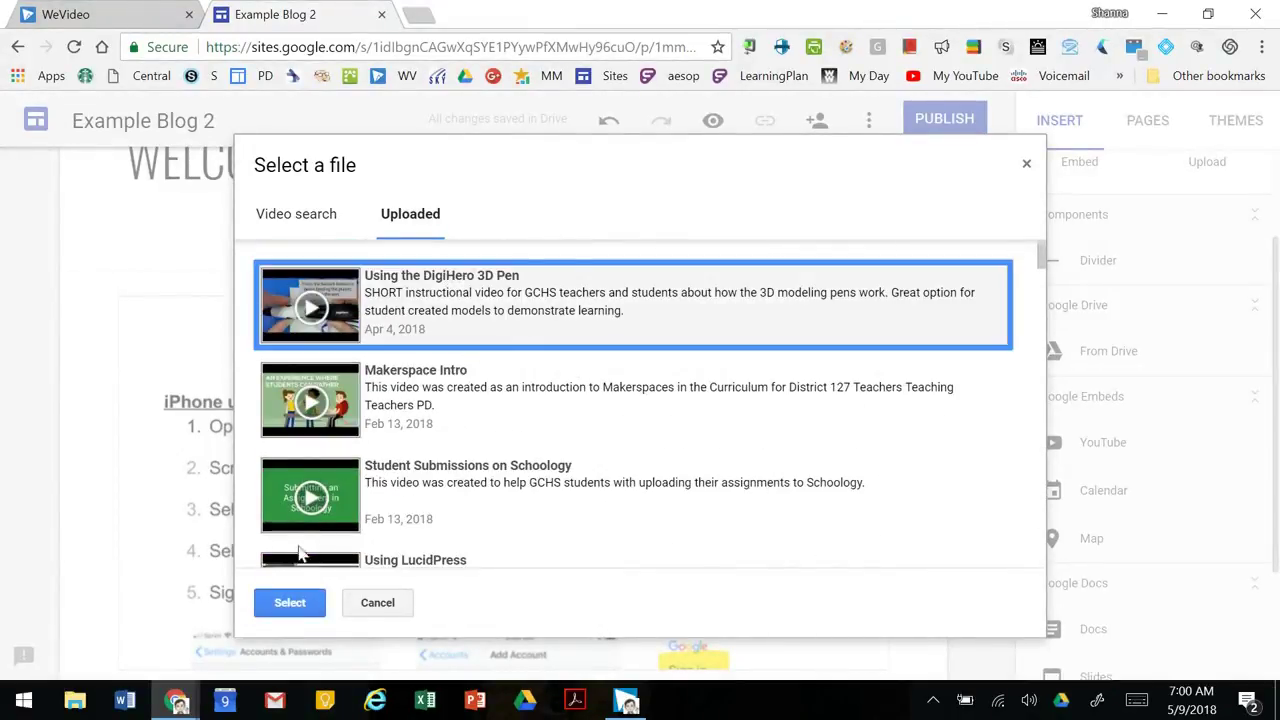
pyautogui.click(288, 602)
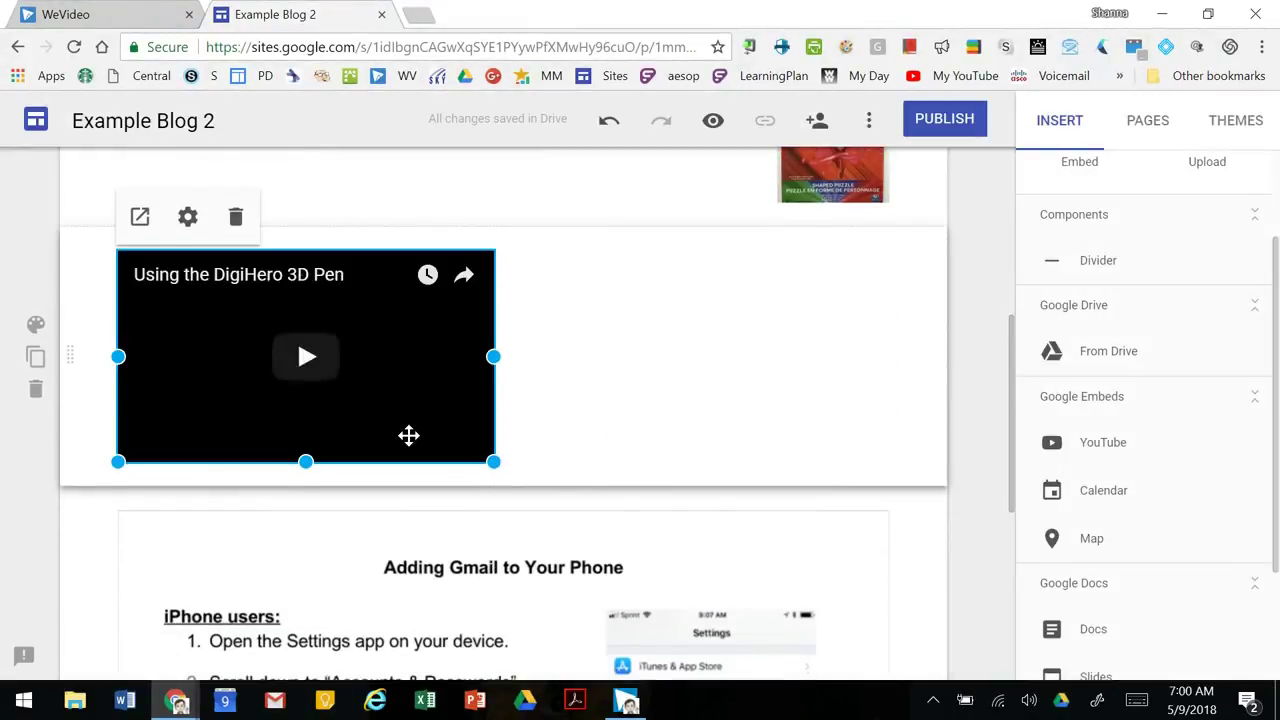
# Resize the Using the DigiHero 3D Pen video embed from its corner.
pyautogui.moveTo(494, 463); pyautogui.dragTo(668, 662)
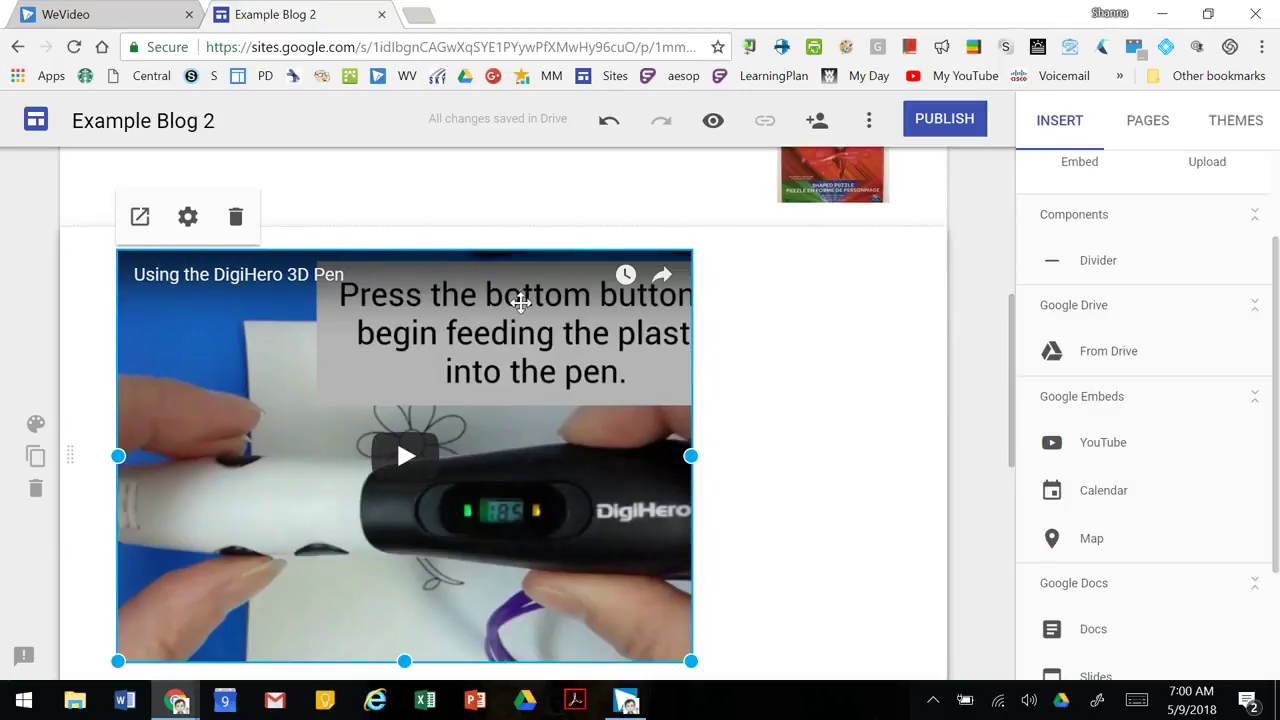
pyautogui.click(877, 334)
pyautogui.scroll(-3, 571, 397)
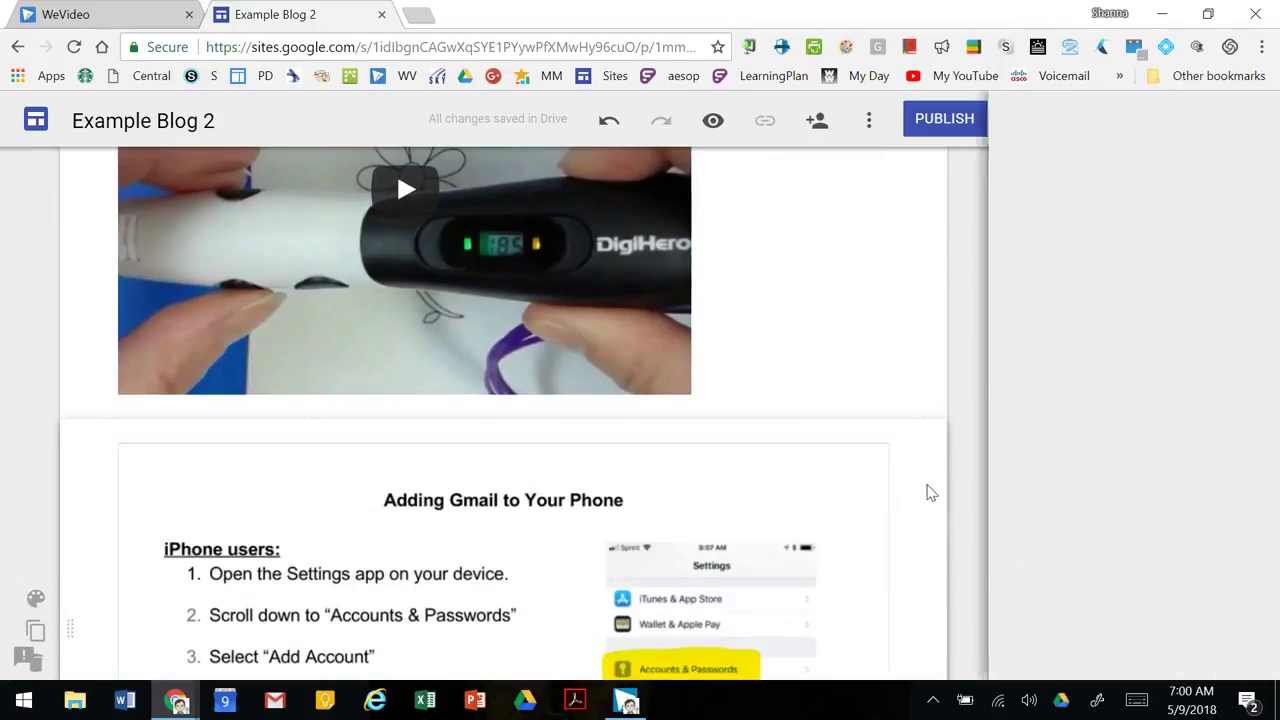
pyautogui.click(1244, 122)
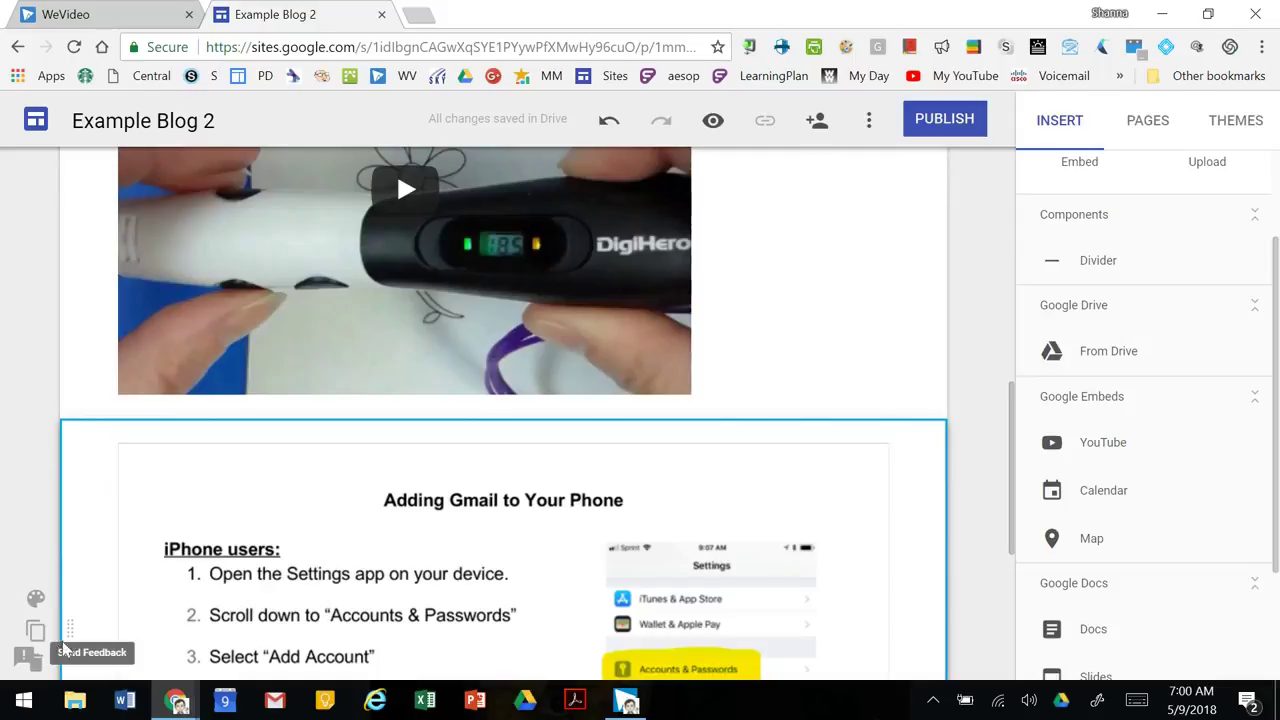
# Place the Adding Gmail to Your Phone section above the DigiHero video.
pyautogui.moveTo(70, 626); pyautogui.dragTo(439, 355)
pyautogui.scroll(-5, 439, 355)
pyautogui.scroll(-2, 437, 354)
pyautogui.scroll(2, 263, 349)
pyautogui.scroll(-1, 95, 373)
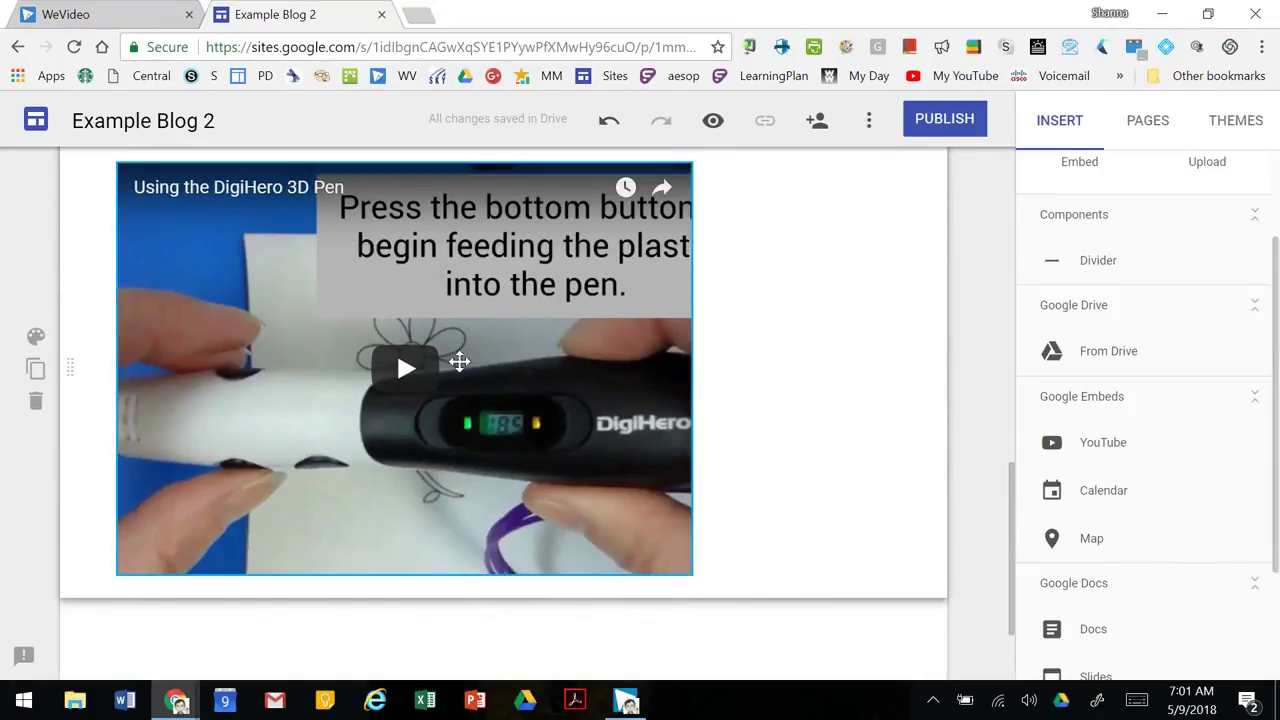
pyautogui.hotkey('ctrl', 'z')
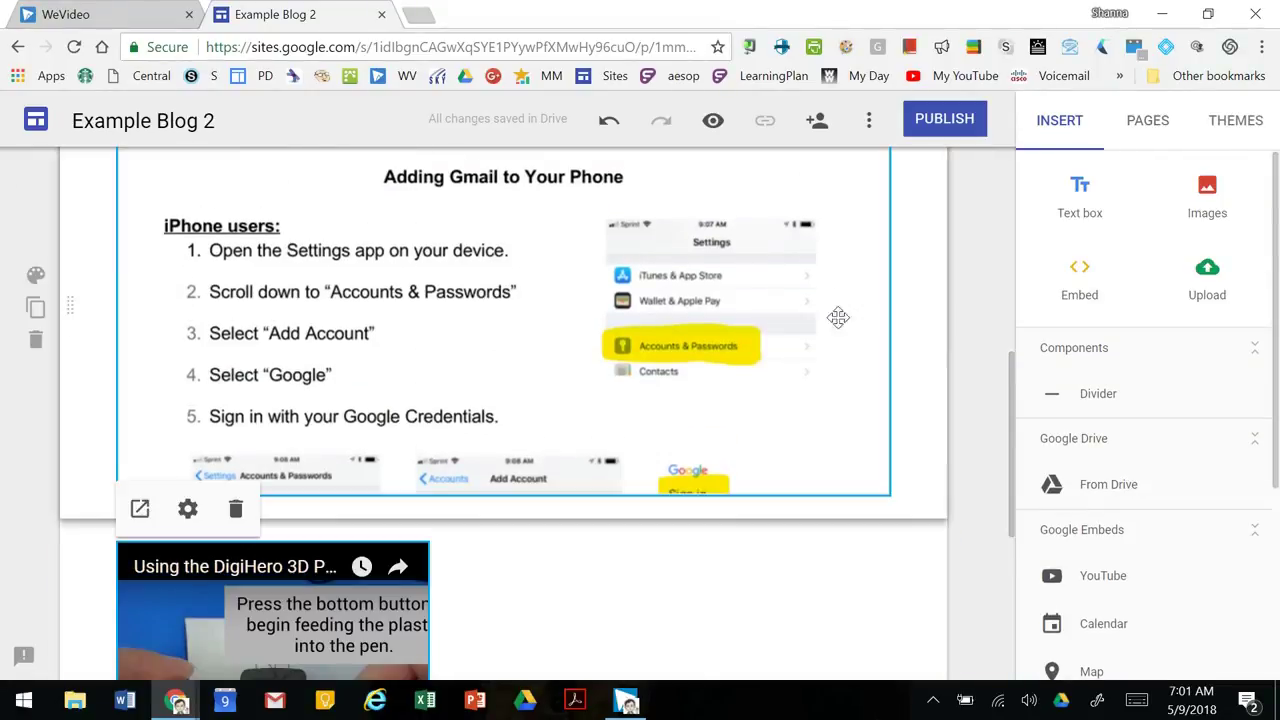
pyautogui.scroll(5, 980, 314)
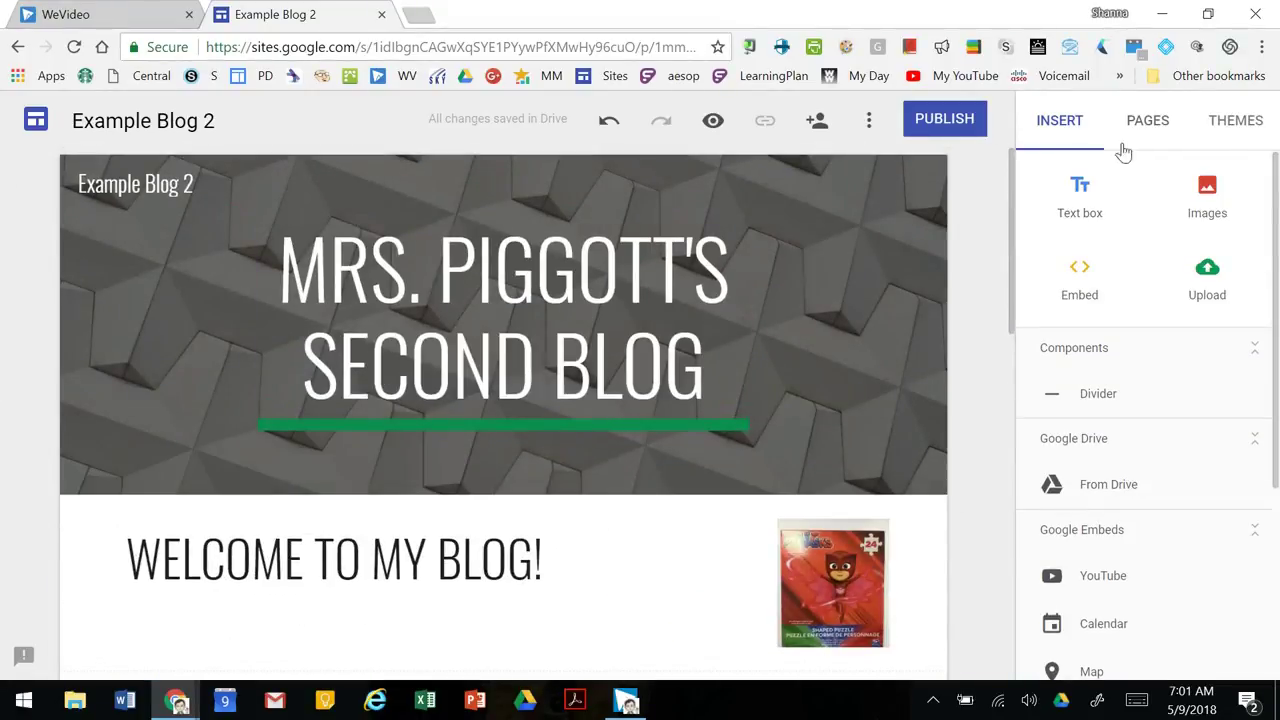
# Create a new top-level page named About Me in Example Blog 2.
pyautogui.click(1150, 128)
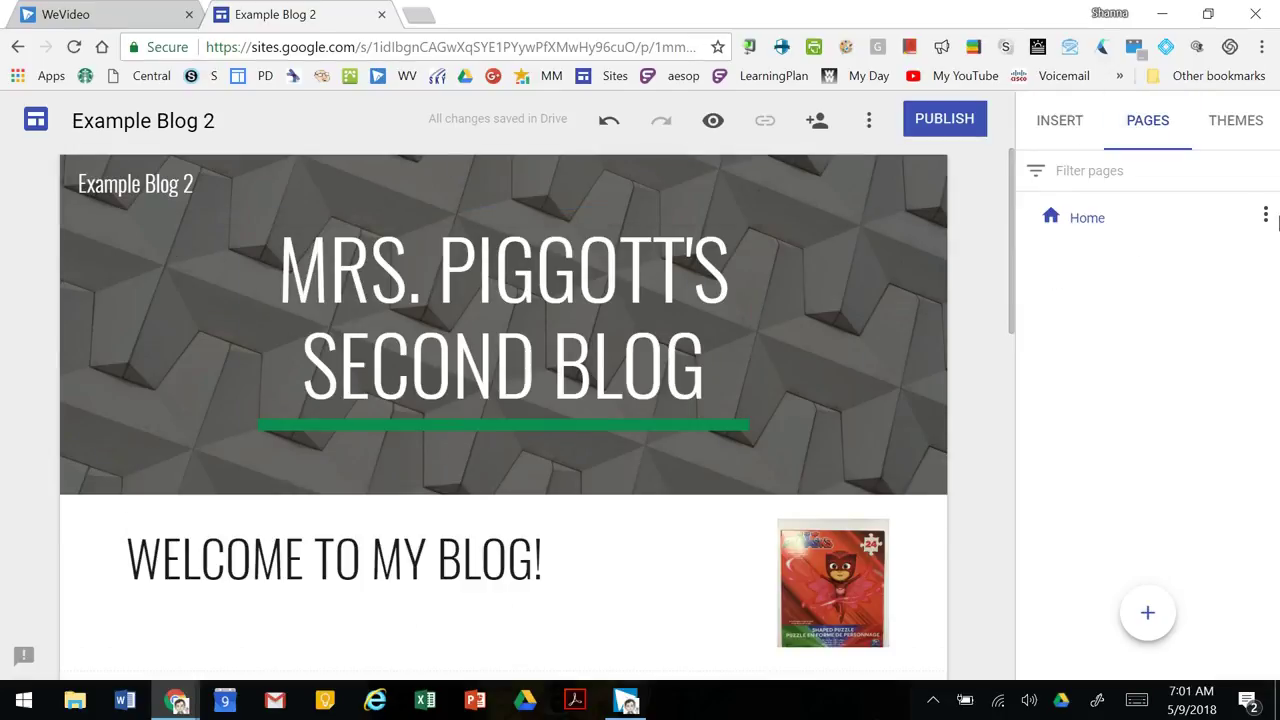
pyautogui.click(1146, 620)
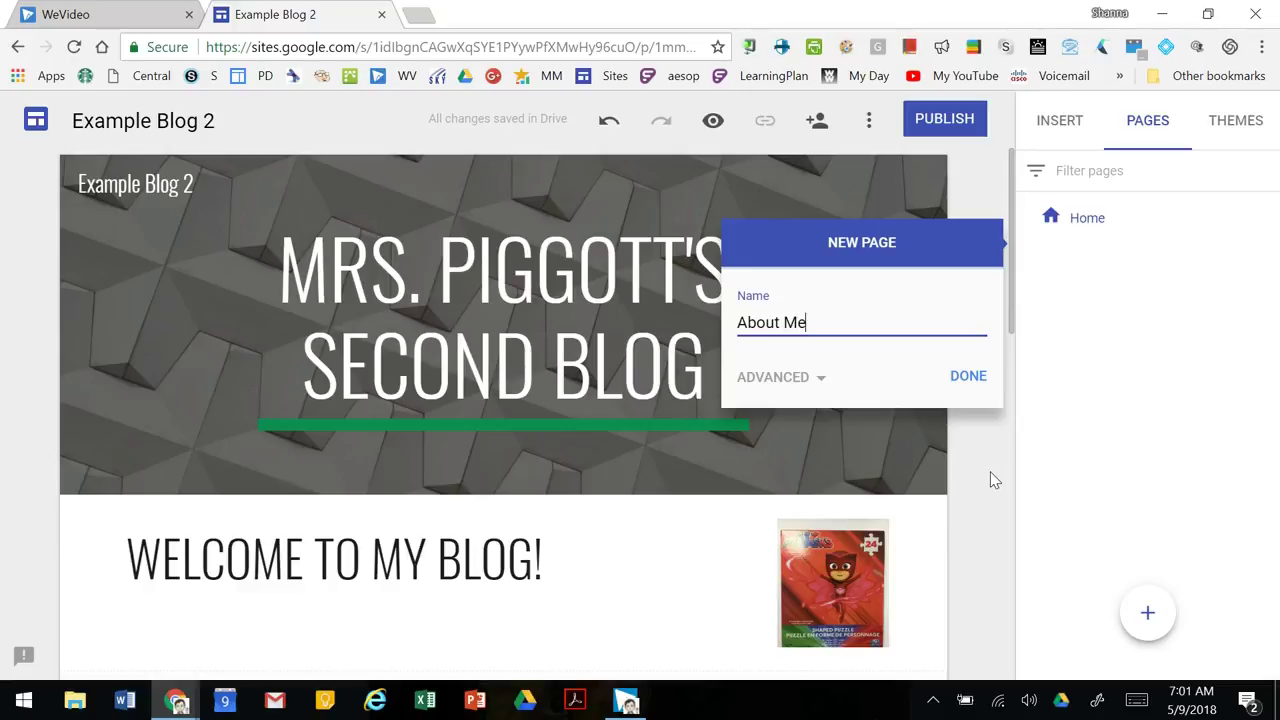
pyautogui.click(968, 378)
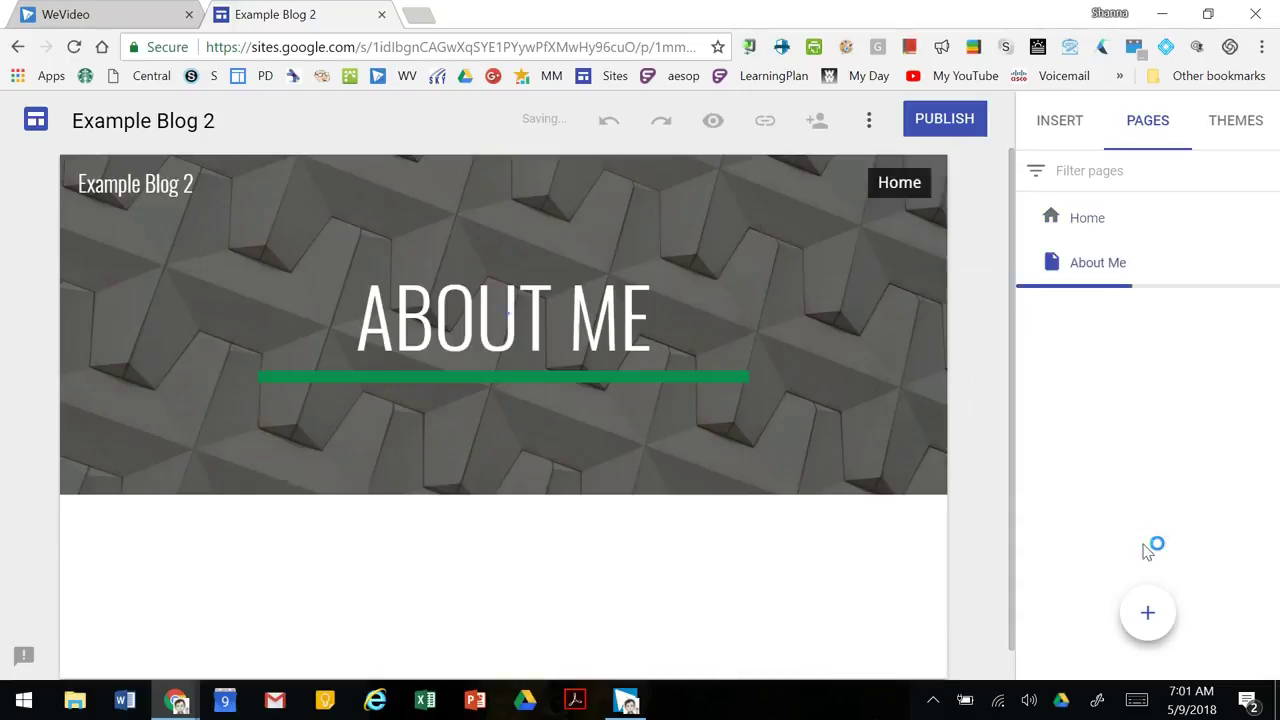
pyautogui.moveTo(1172, 617)
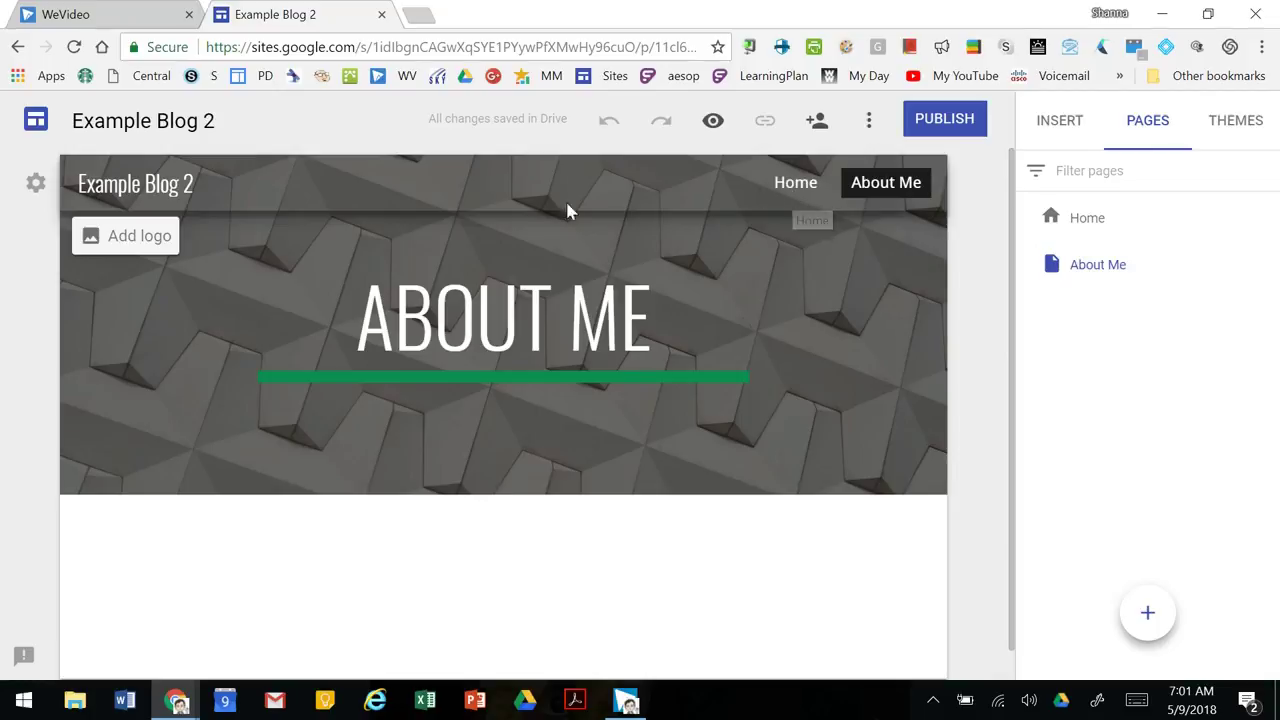
pyautogui.click(797, 189)
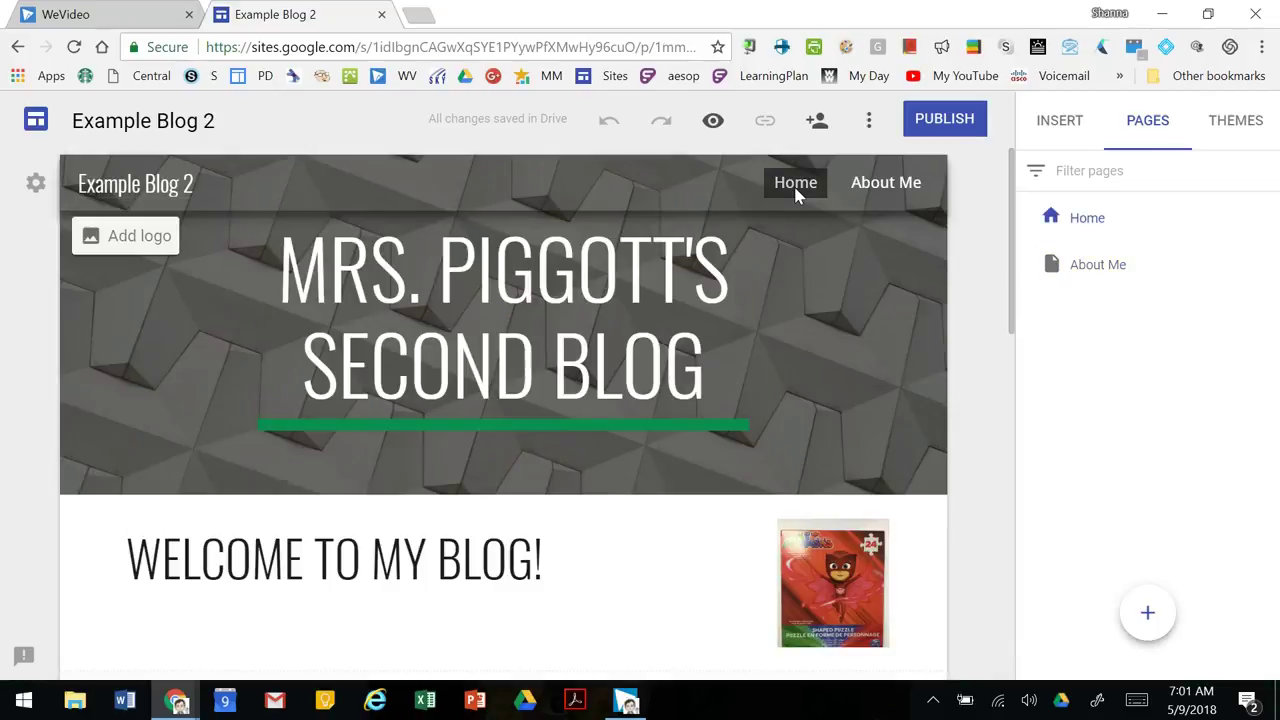
pyautogui.click(883, 183)
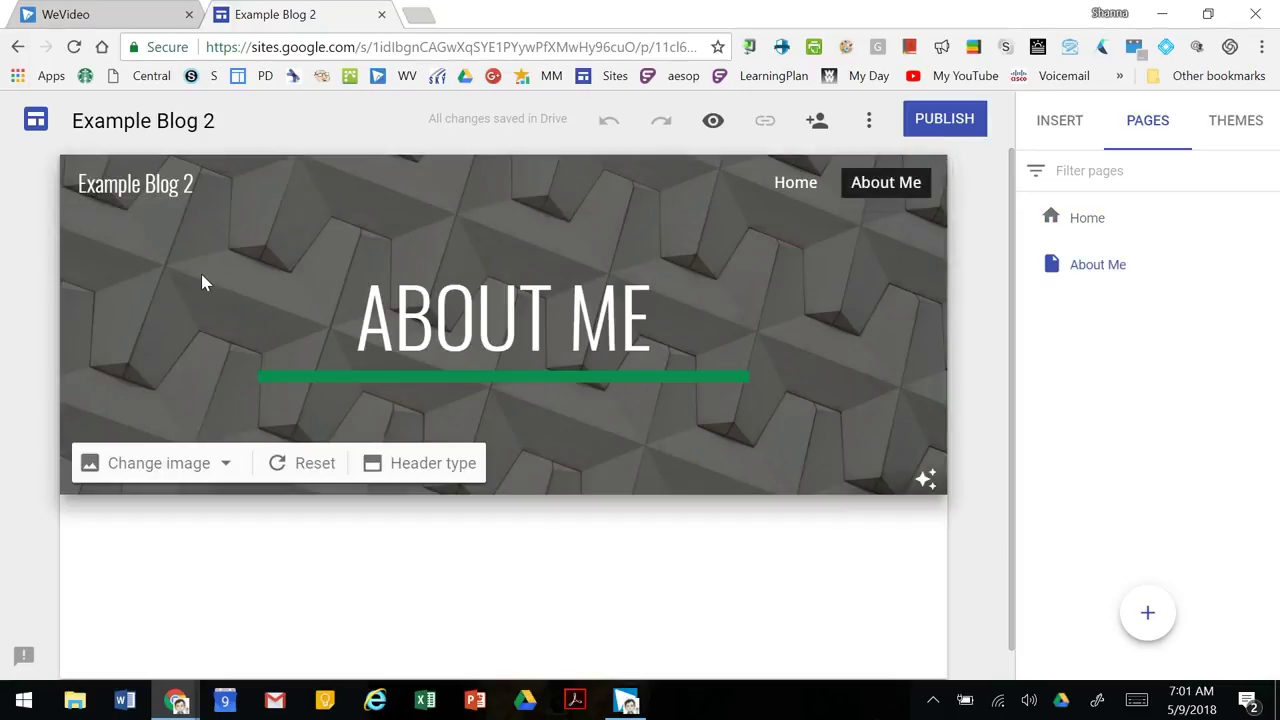
pyautogui.click(37, 185)
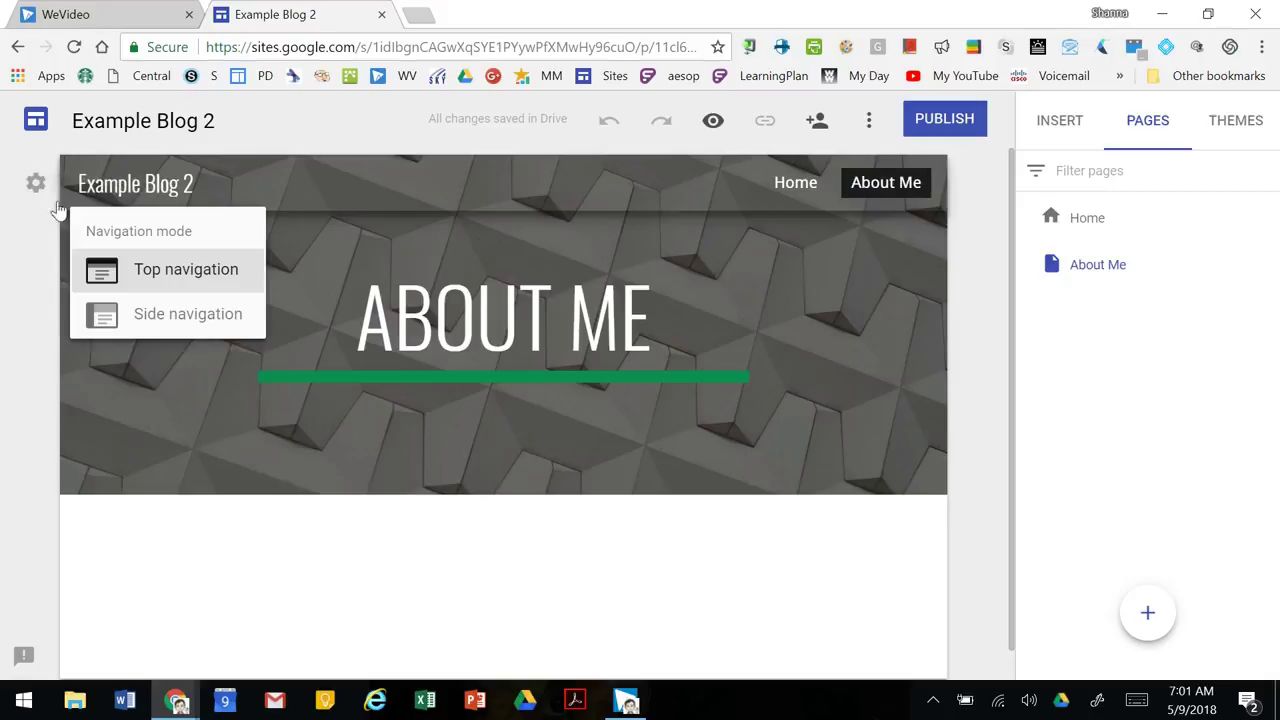
pyautogui.click(141, 322)
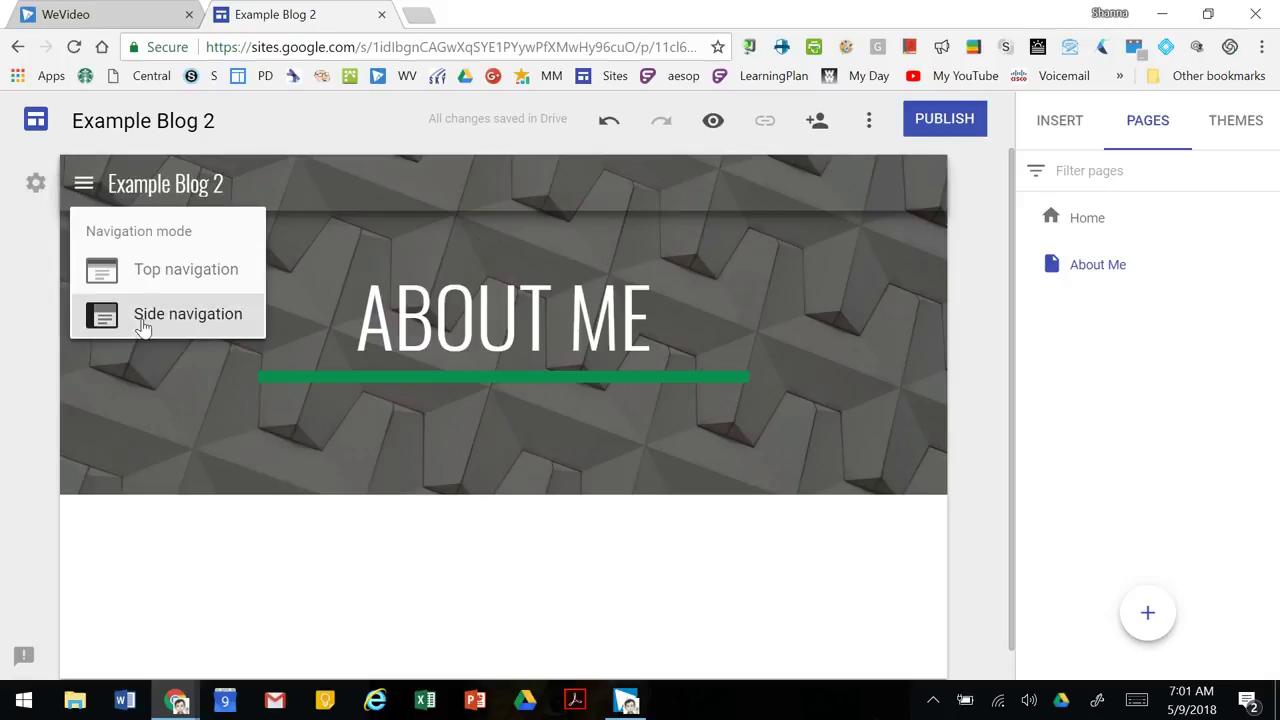
pyautogui.click(83, 185)
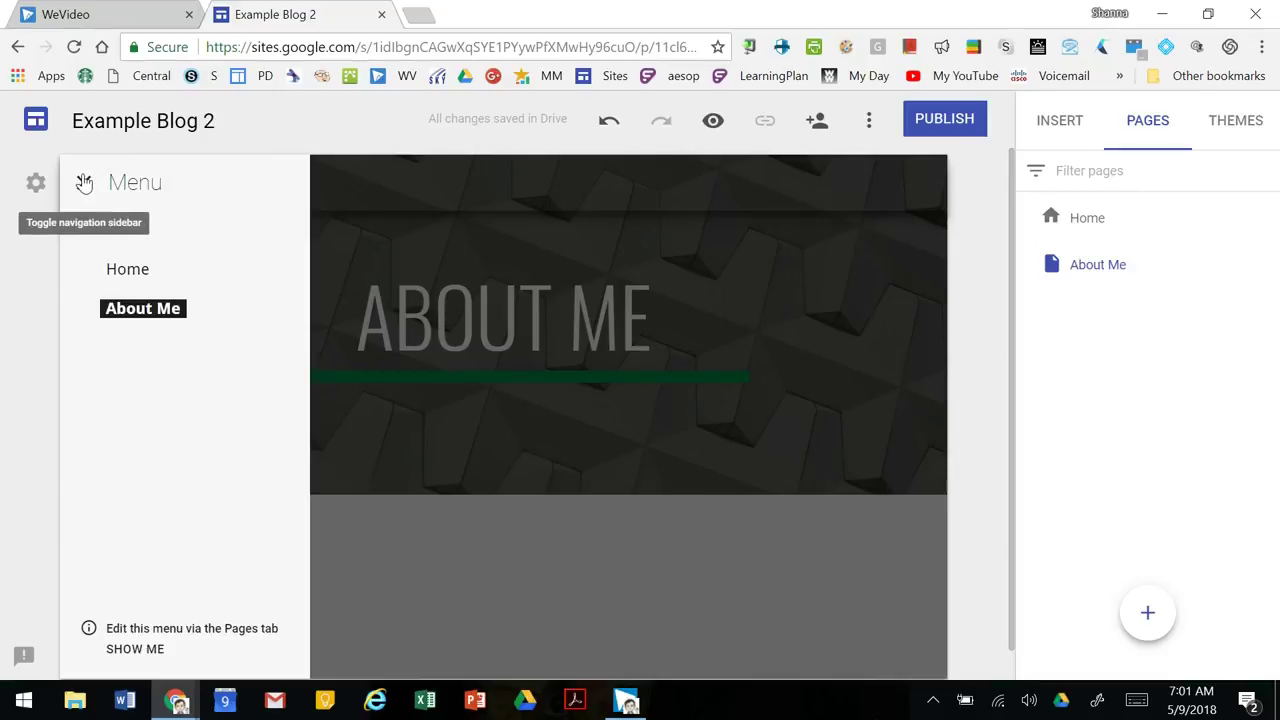
pyautogui.click(80, 183)
pyautogui.click(36, 184)
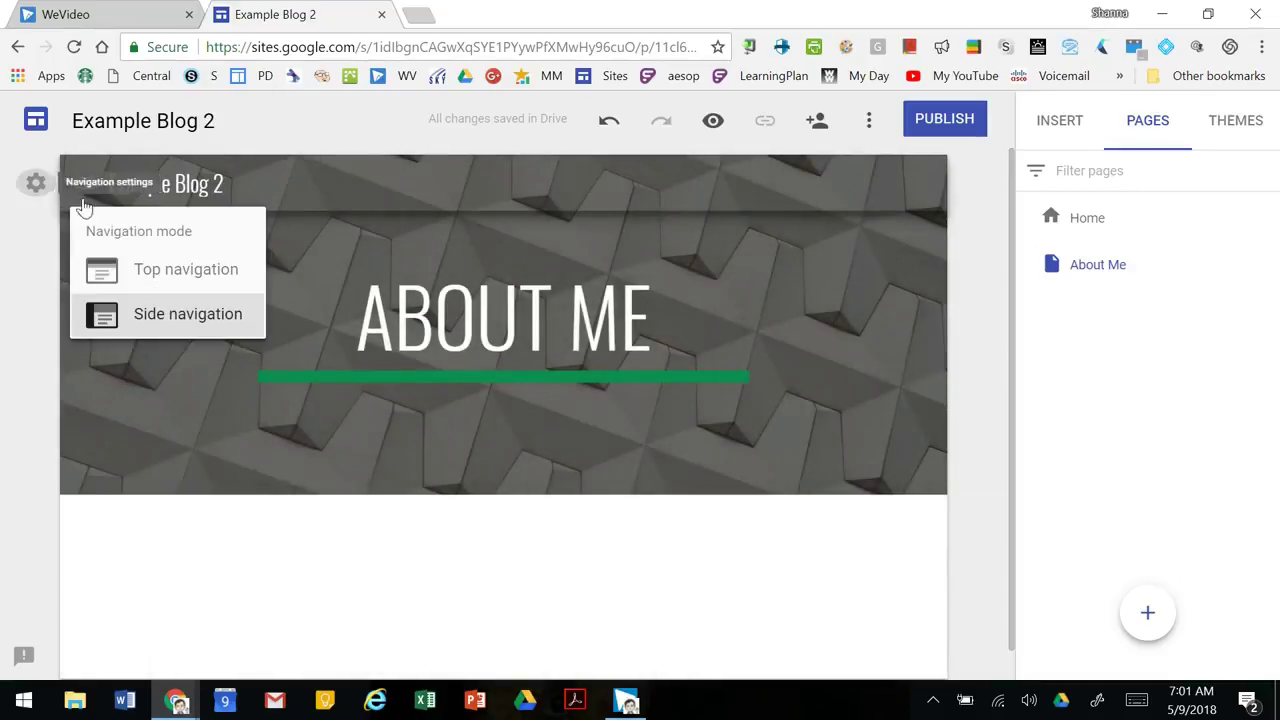
pyautogui.click(133, 269)
pyautogui.moveTo(1268, 263)
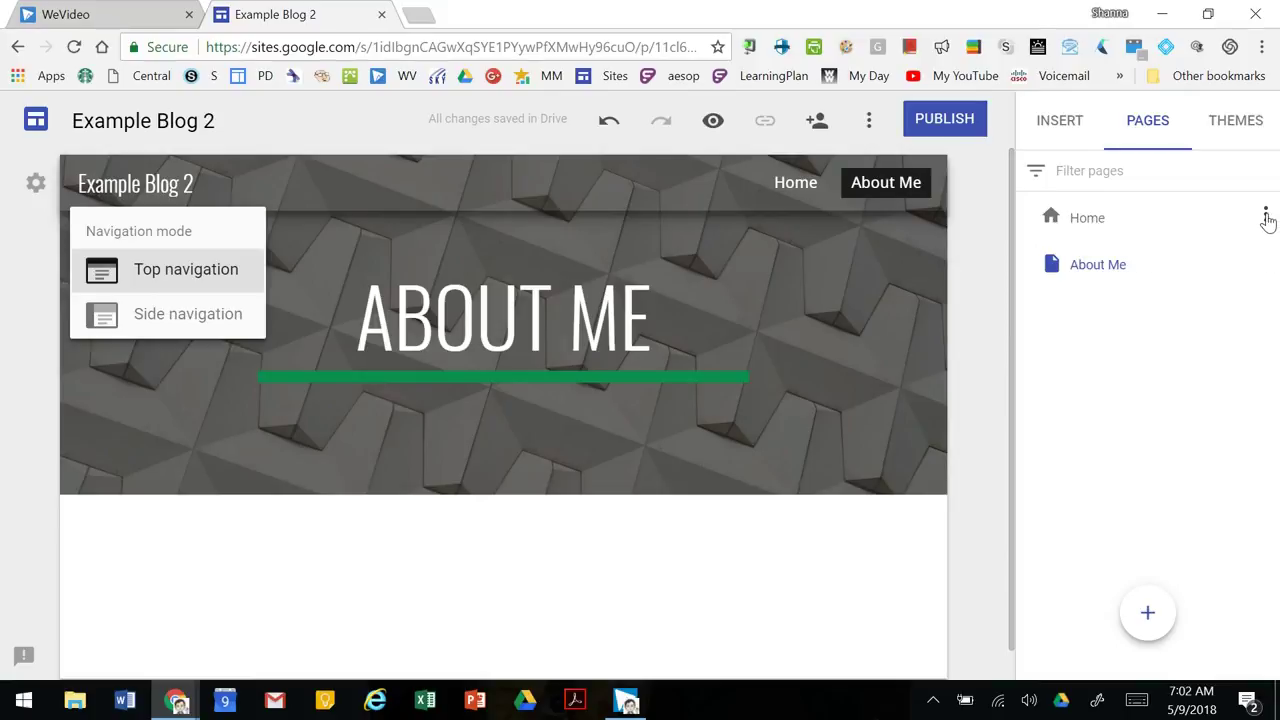
# Add a 'Blog Post #1' subpage nested under Home, then go to Home.
pyautogui.click(1266, 217)
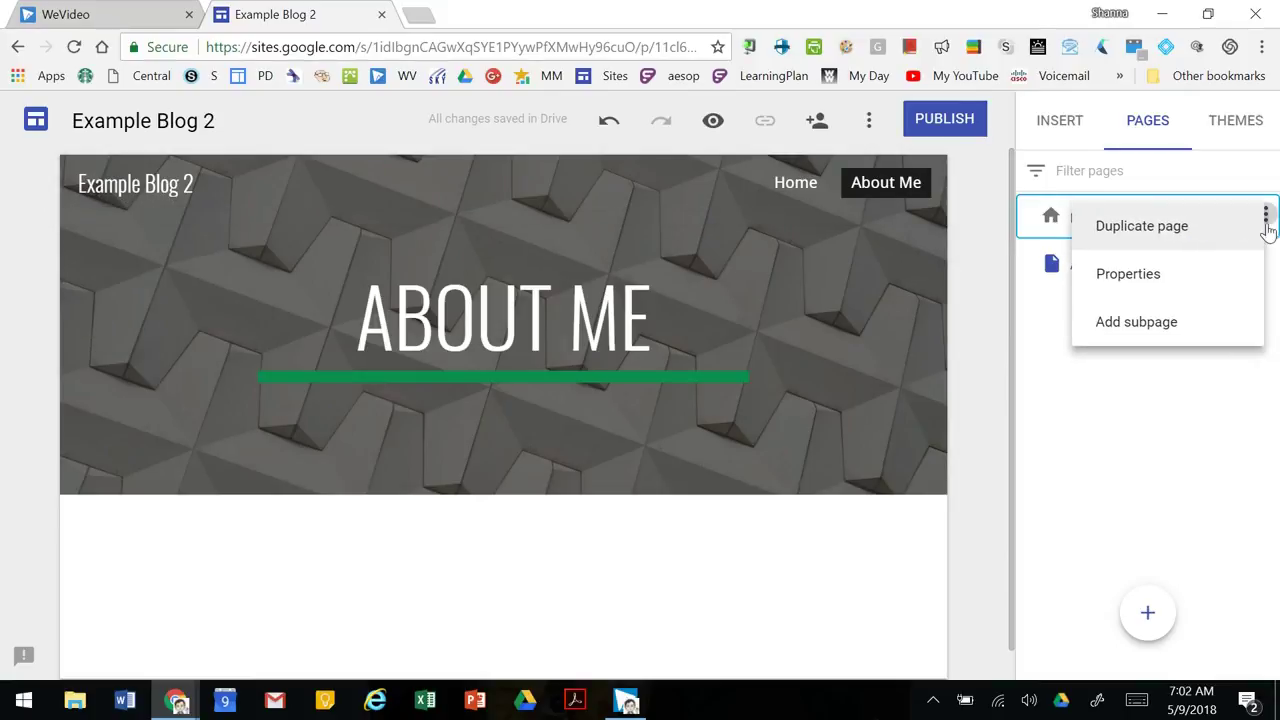
pyautogui.click(1107, 333)
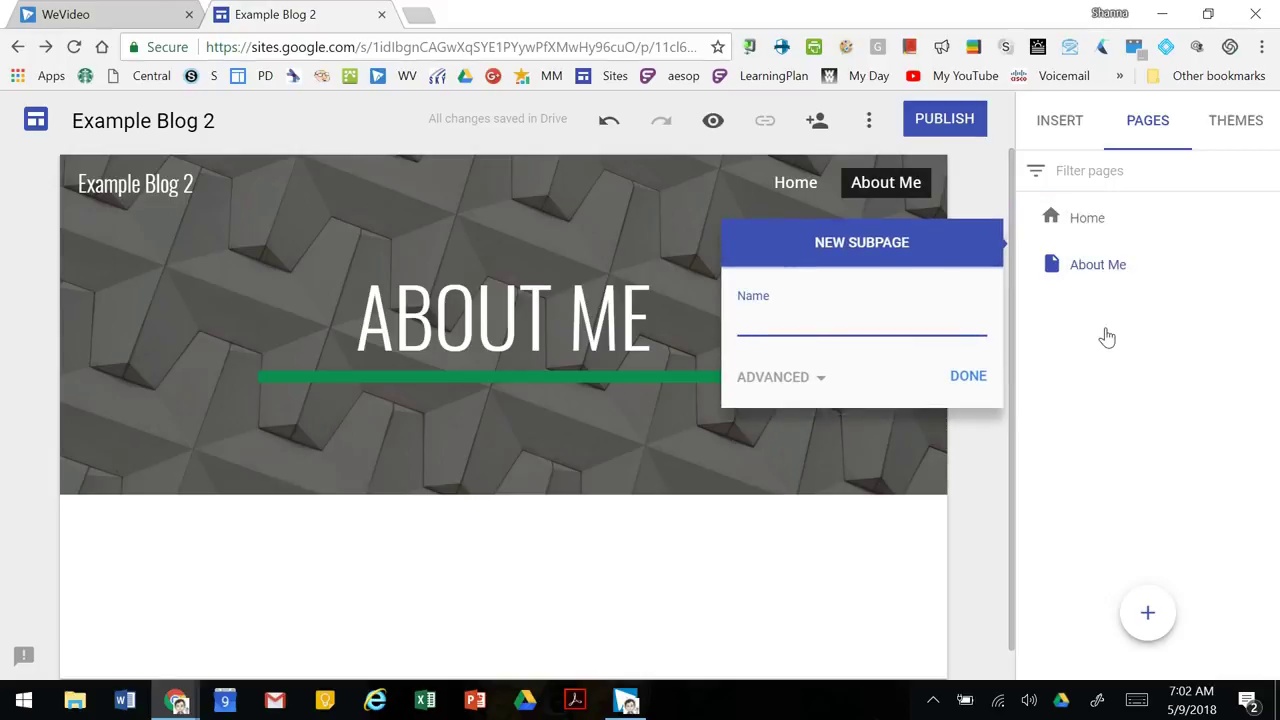
pyautogui.write('Blog Post #1')
pyautogui.click(961, 377)
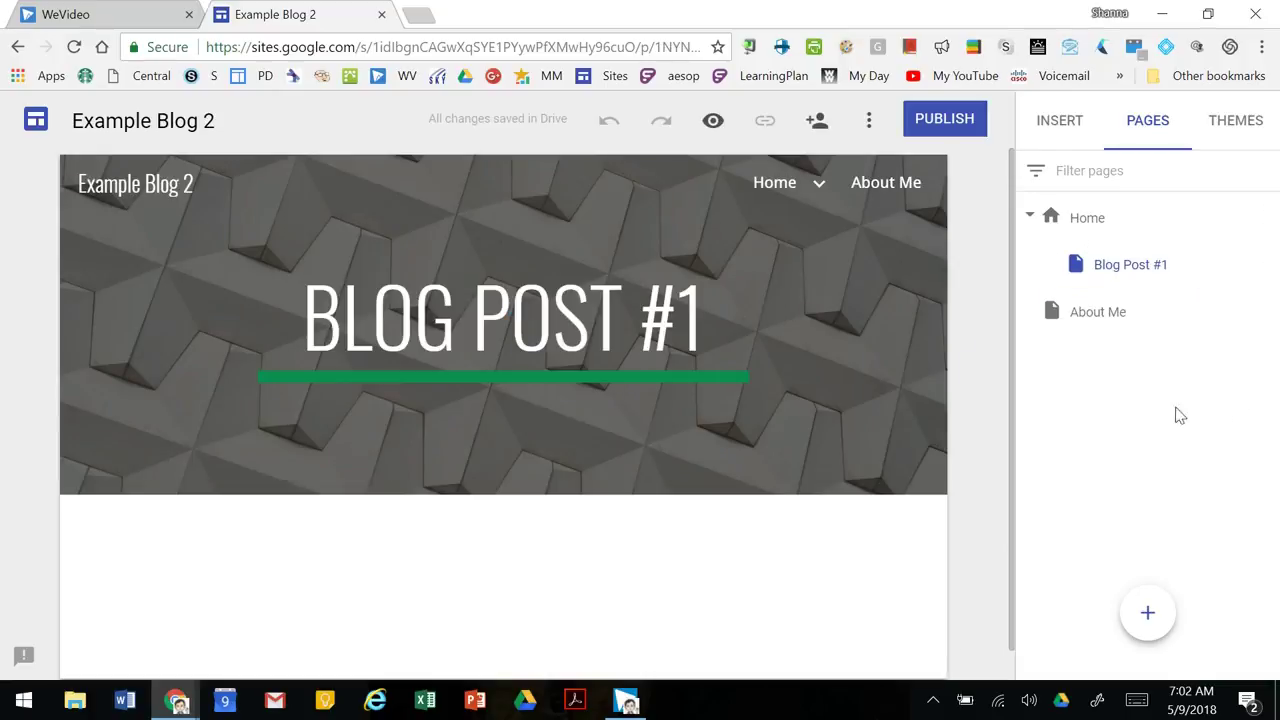
pyautogui.moveTo(800, 203)
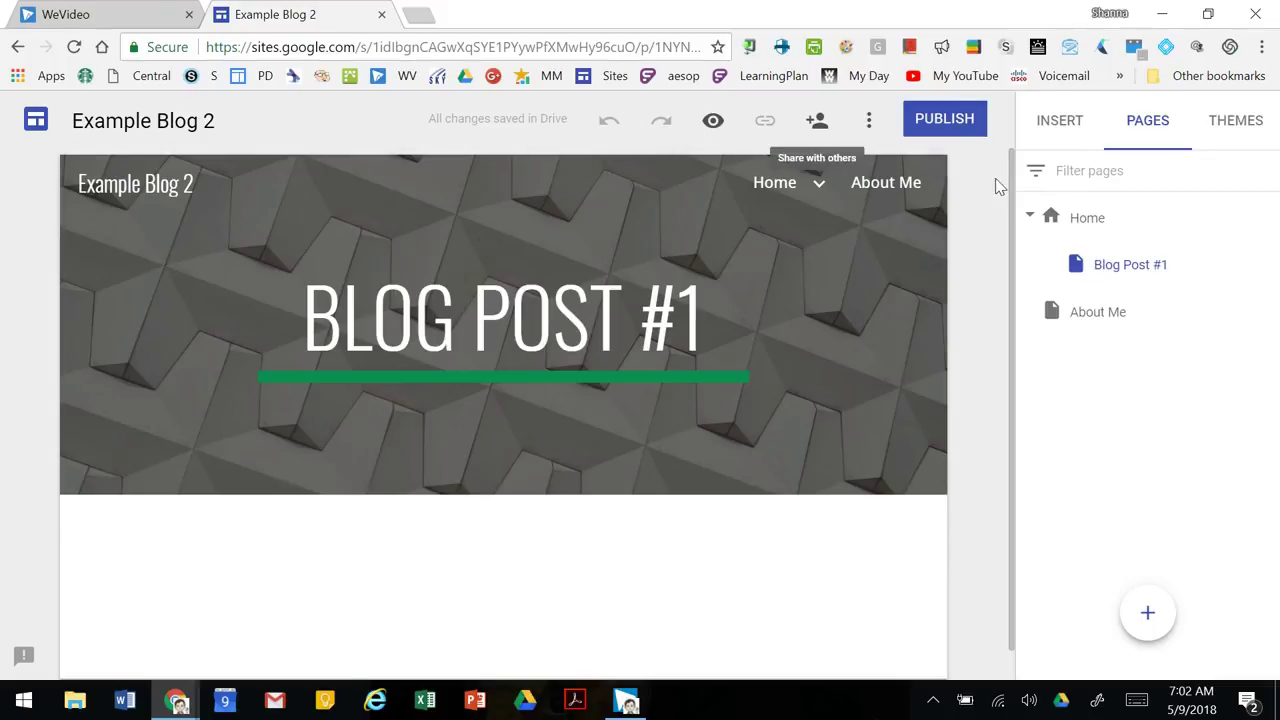
# On the Home page, add a text box reading 'Blog Post #1' below the welcome section.
pyautogui.click(1090, 228)
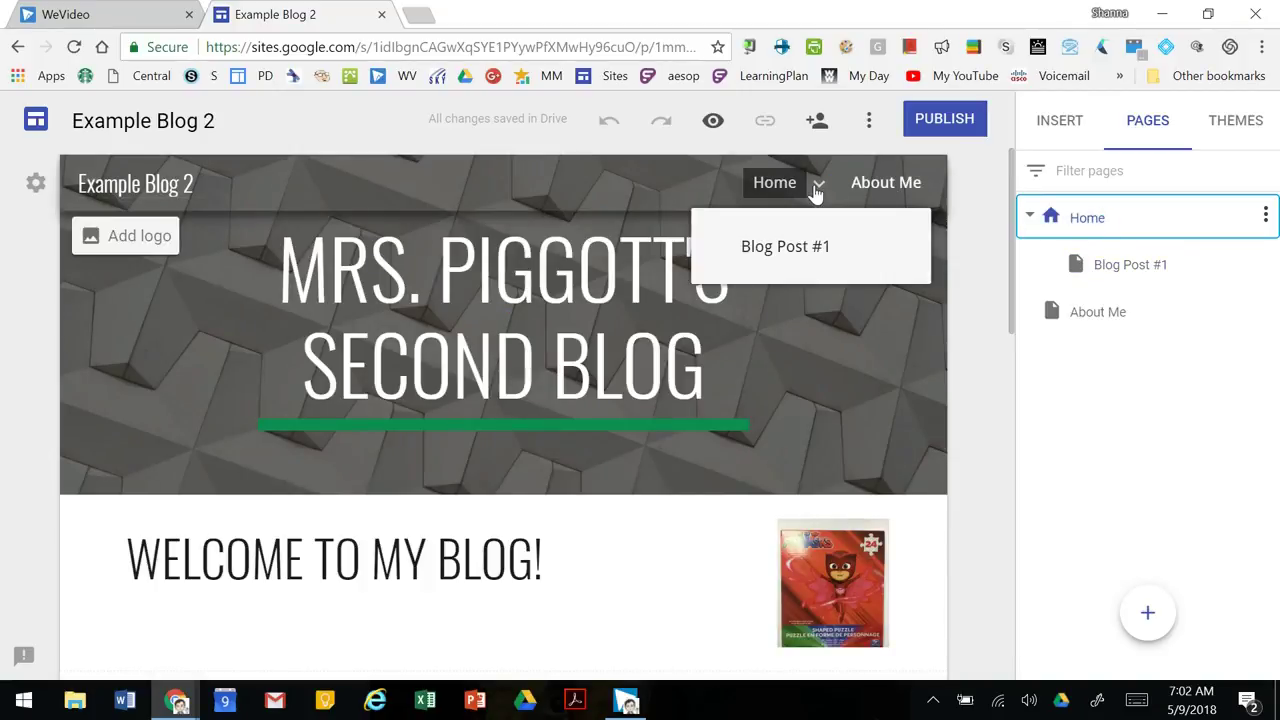
pyautogui.click(822, 250)
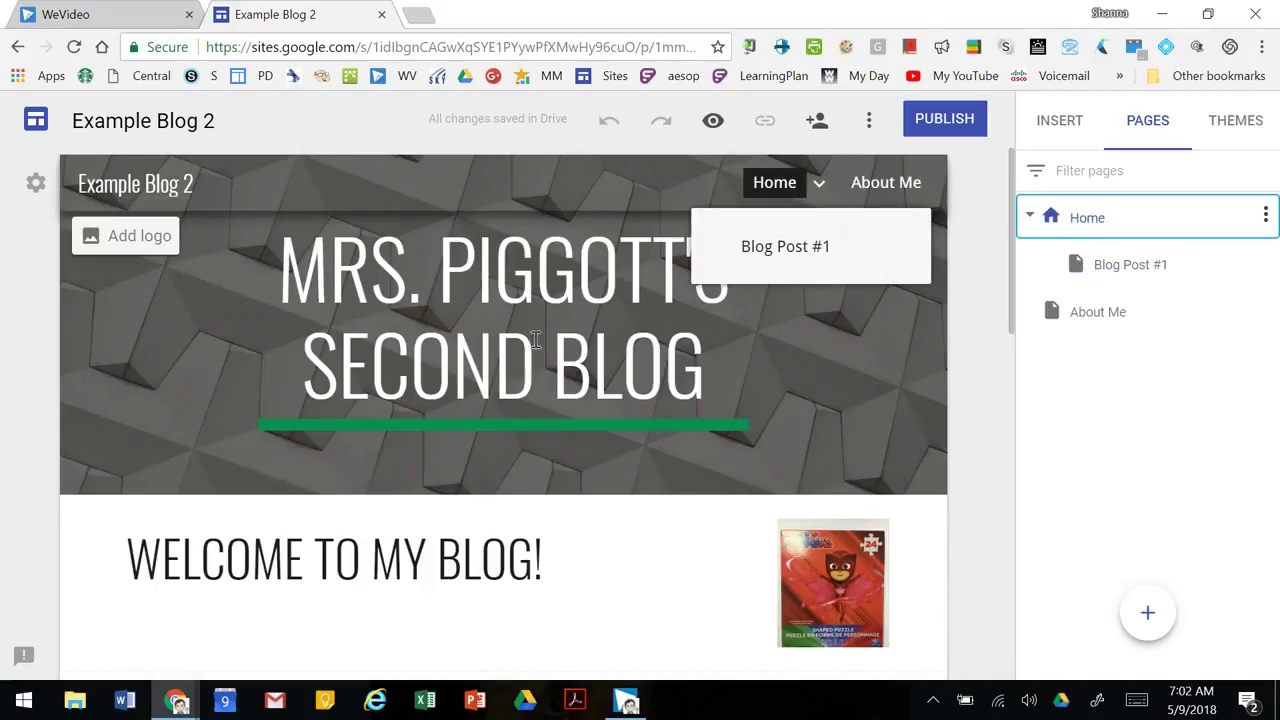
pyautogui.scroll(-3, 675, 397)
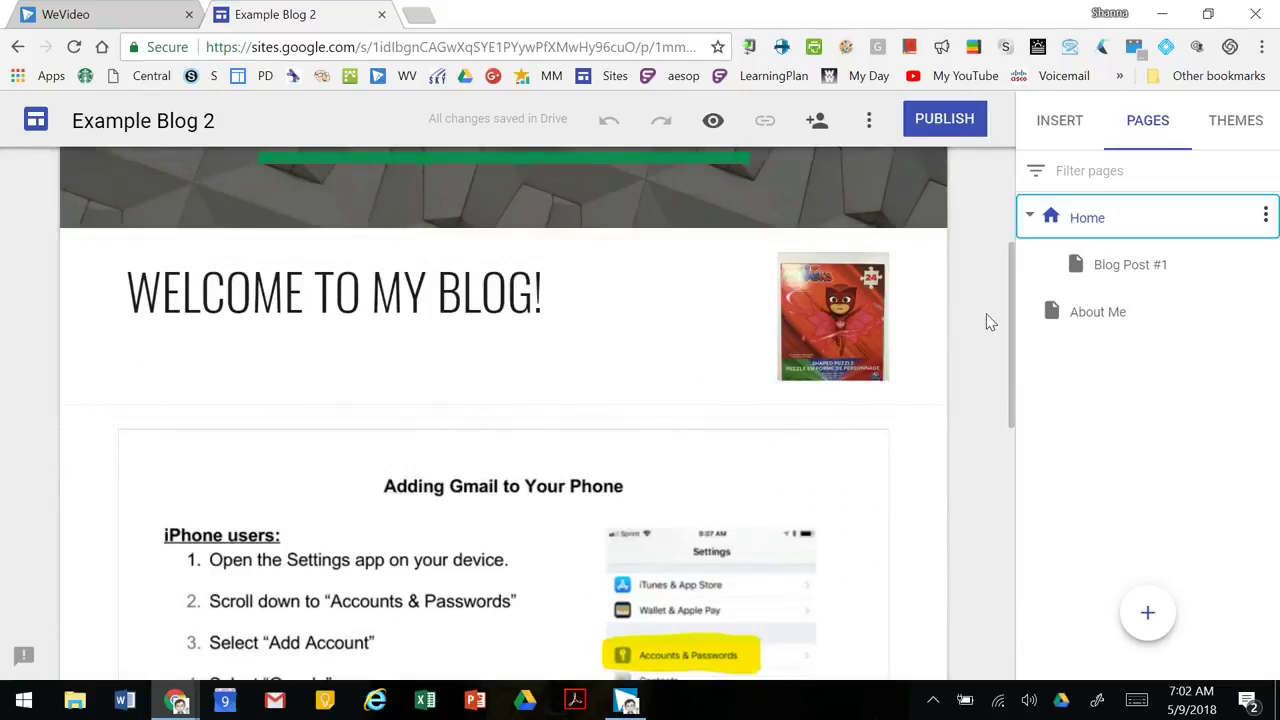
pyautogui.scroll(3, 991, 320)
pyautogui.click(1066, 124)
pyautogui.click(1078, 198)
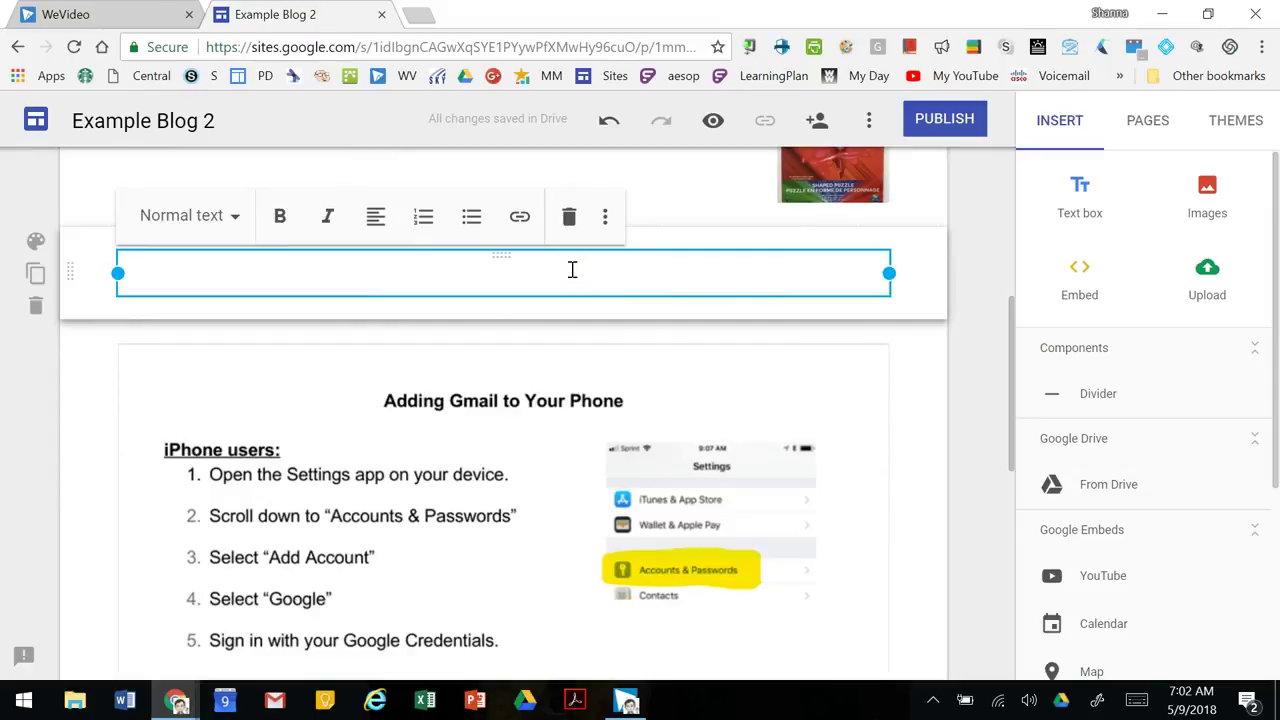
pyautogui.write('Blog P')
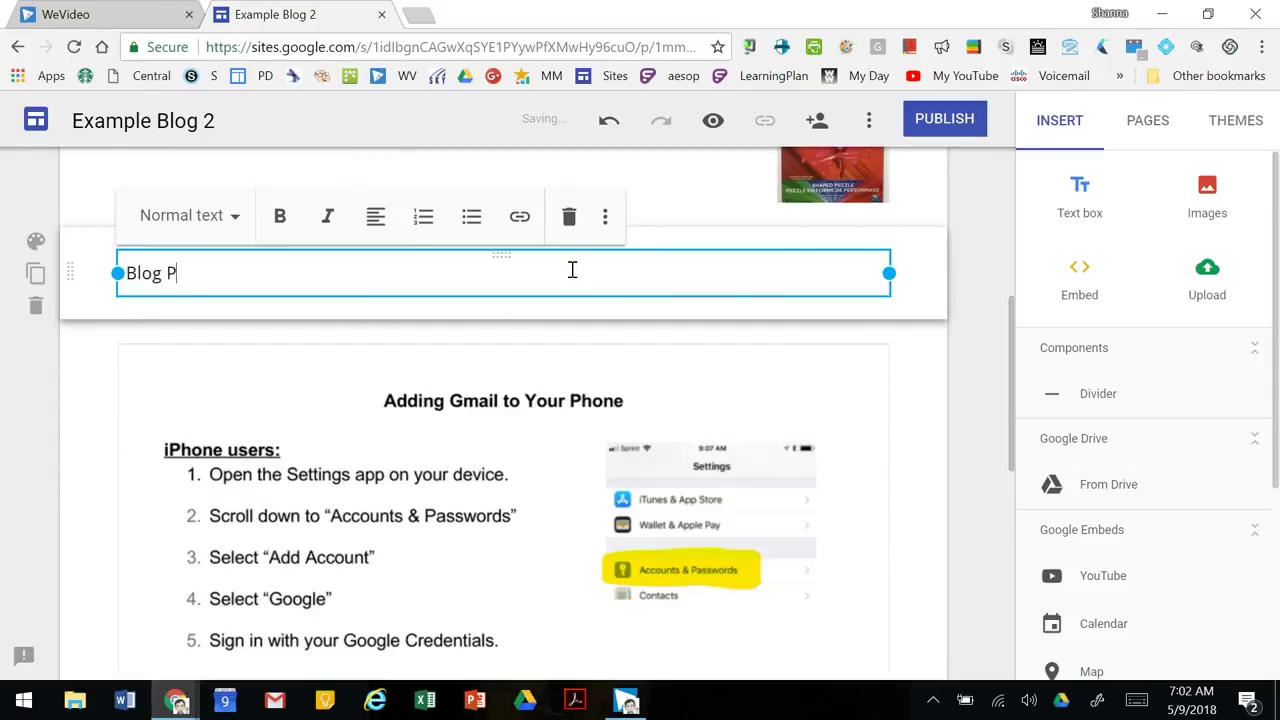
pyautogui.write('ost #1')
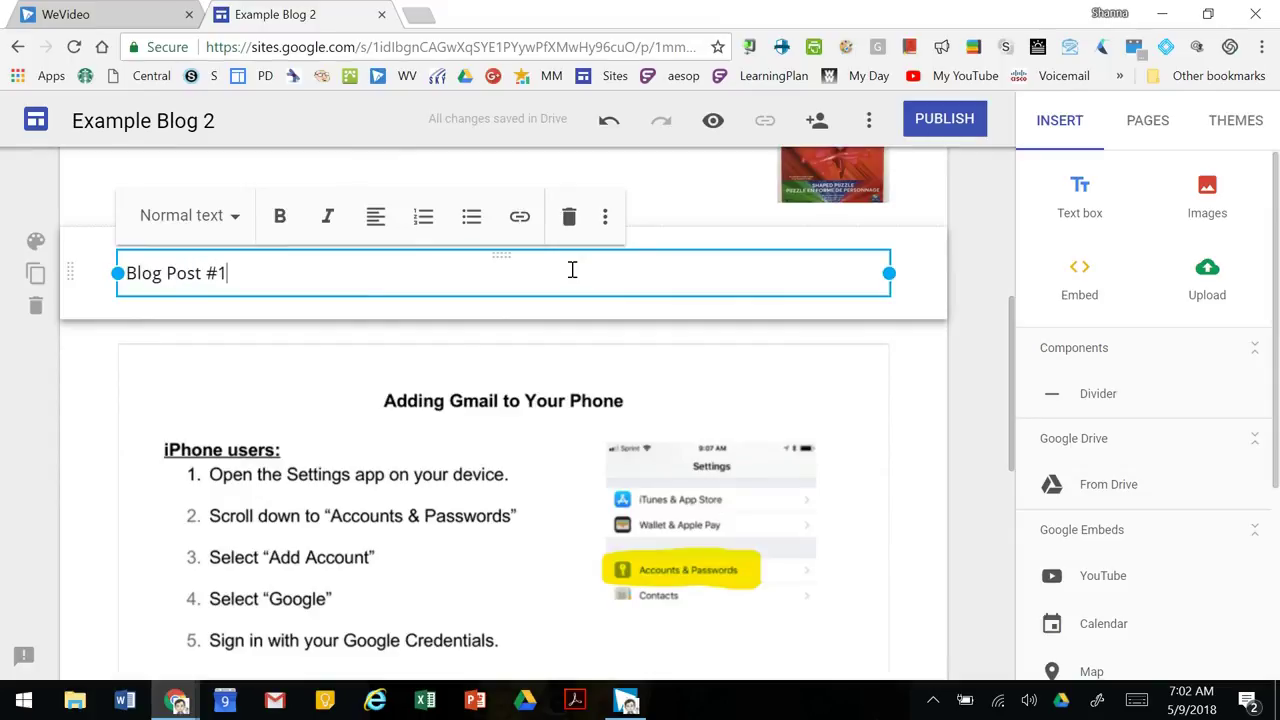
# Link the 'Blog Post #1' text to the Blog Post #1 subpage.
pyautogui.moveTo(226, 272); pyautogui.dragTo(138, 270)
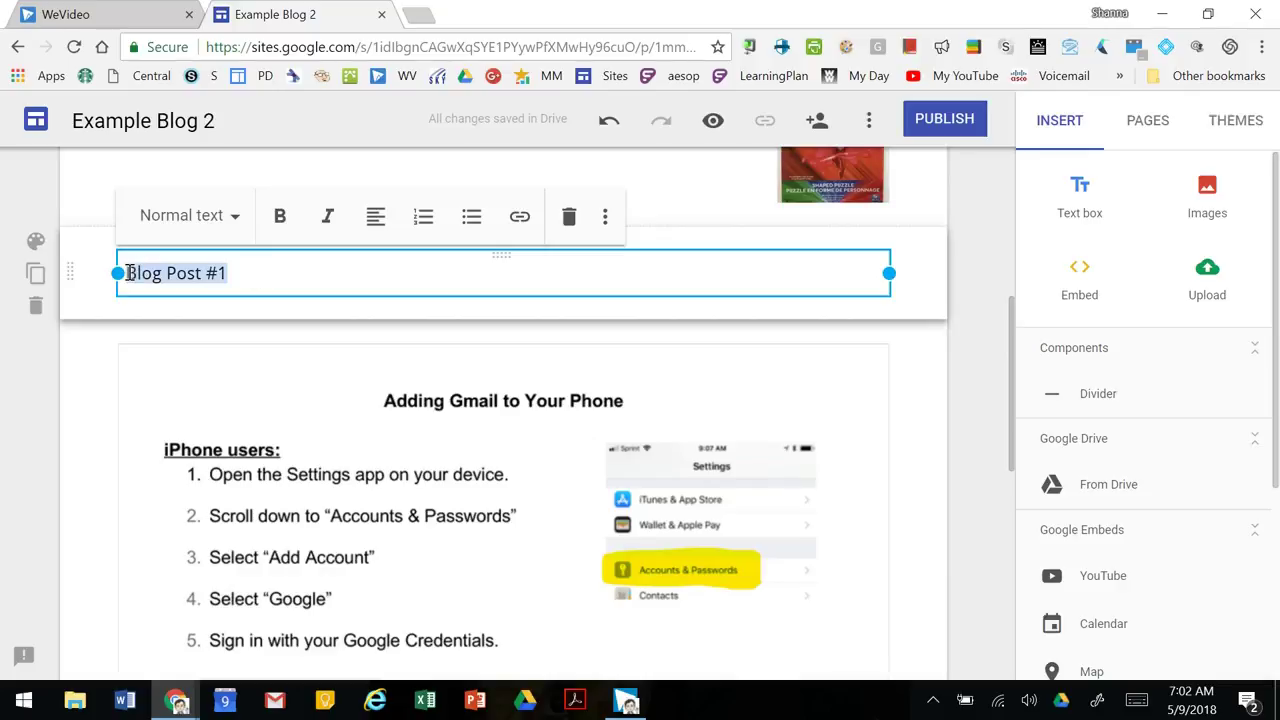
pyautogui.click(520, 218)
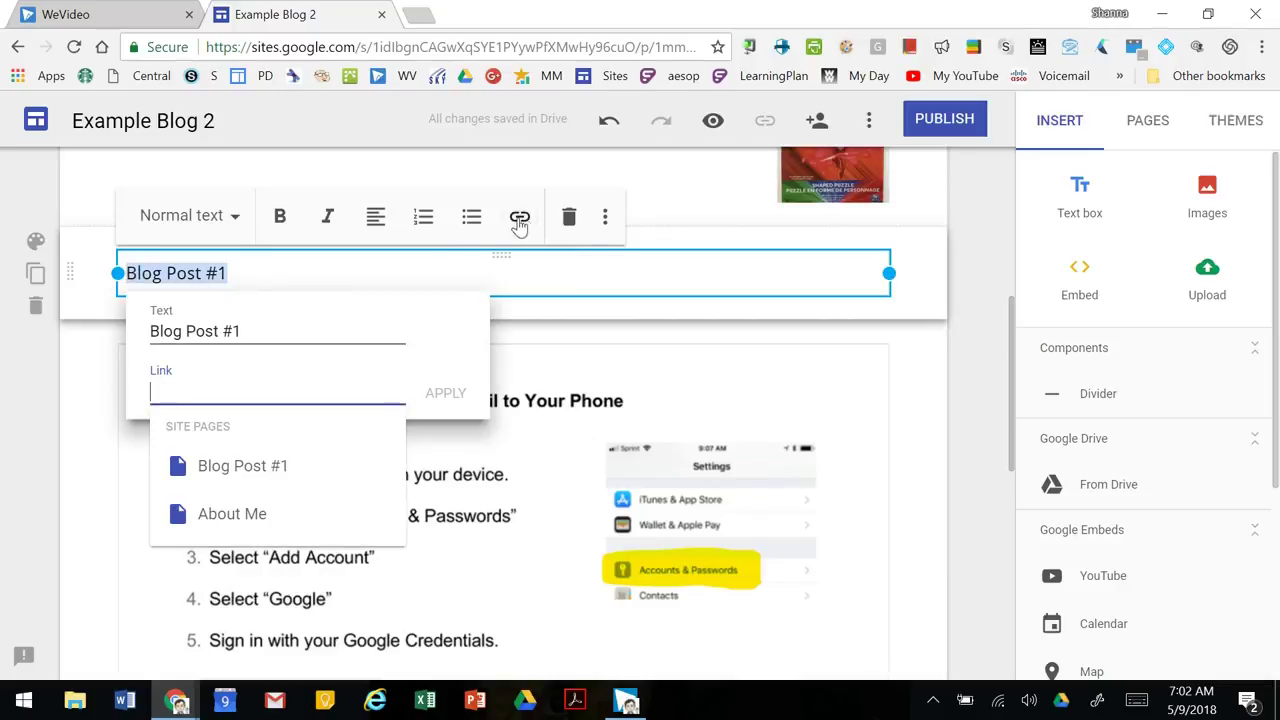
pyautogui.click(255, 477)
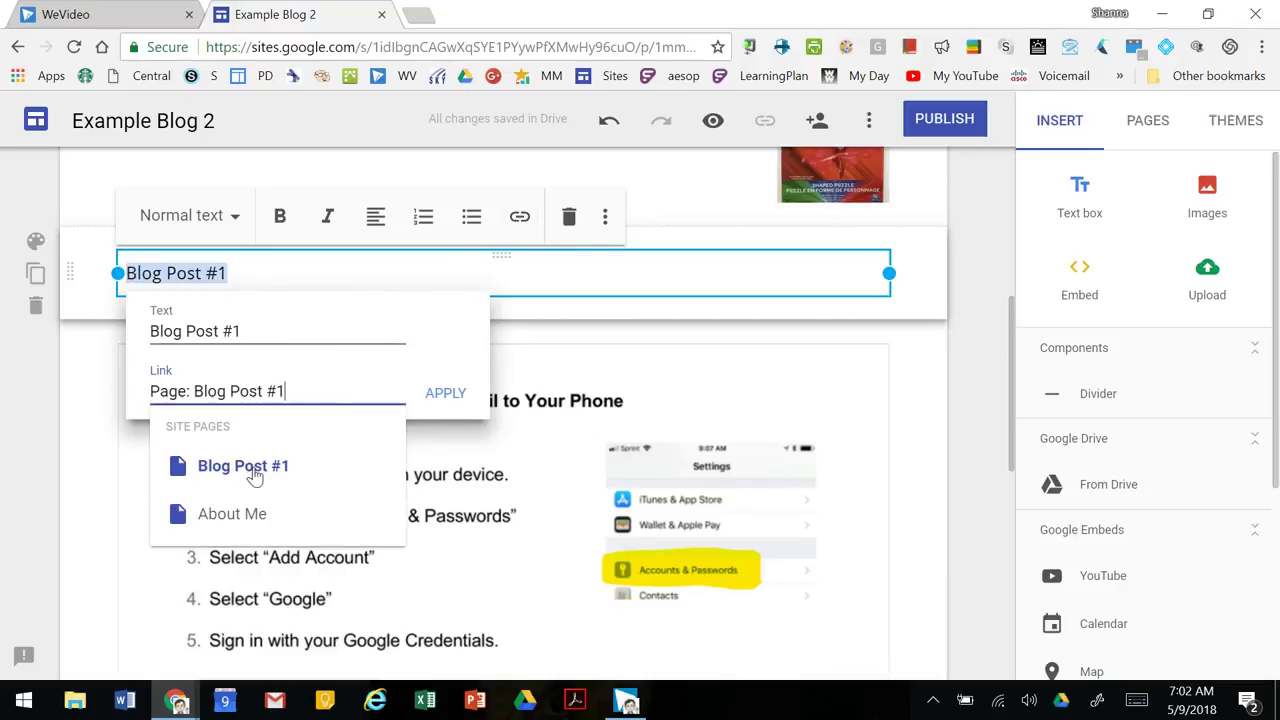
pyautogui.click(445, 394)
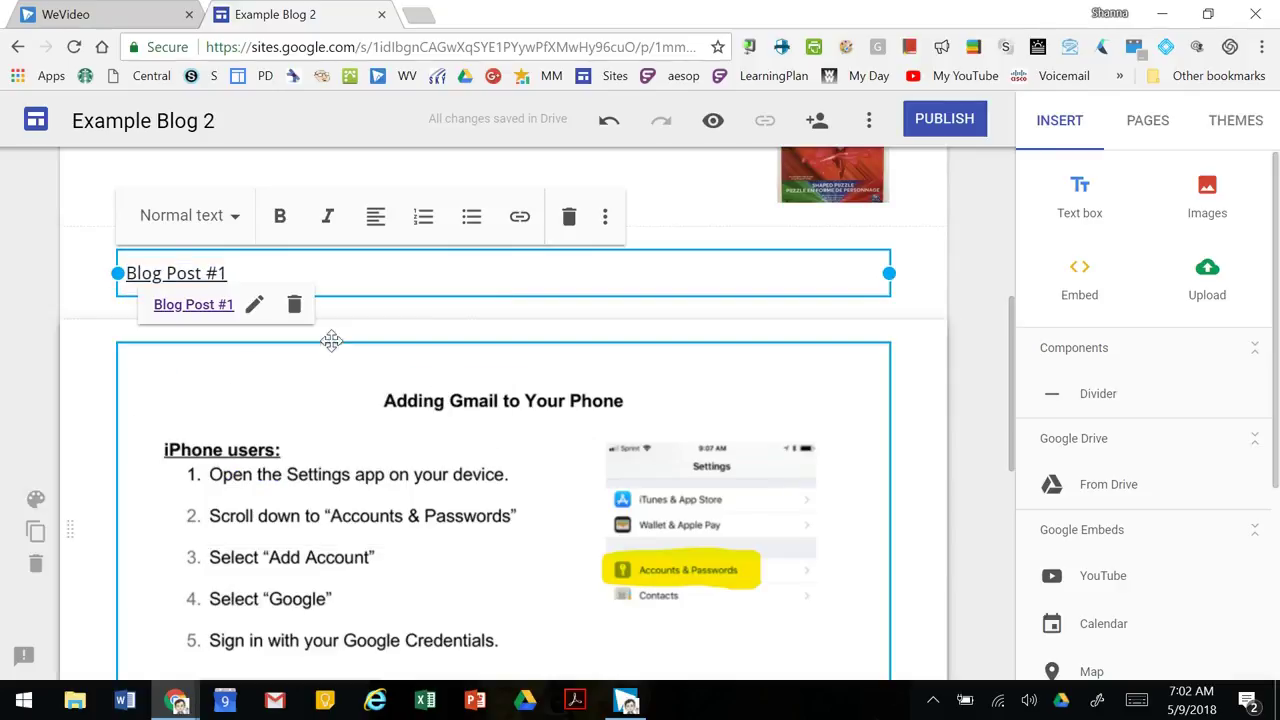
pyautogui.click(172, 272)
pyautogui.click(110, 370)
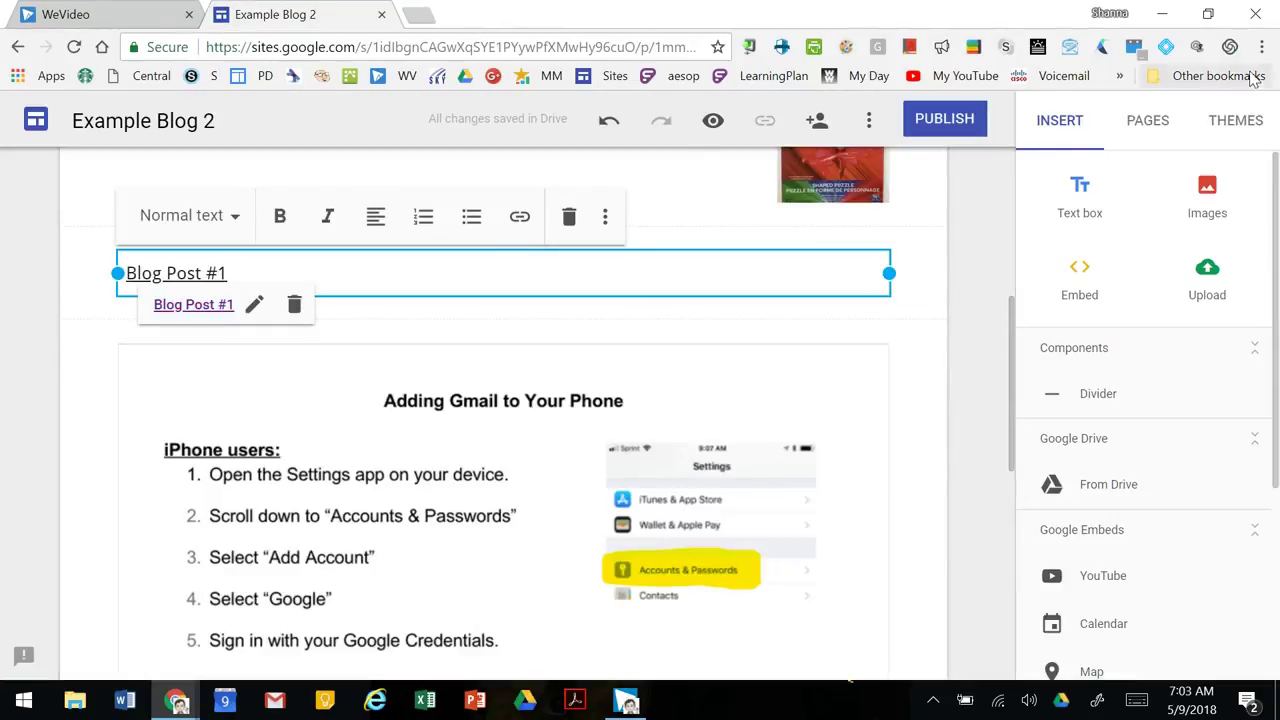
# Try nesting About Me under Home, then return it to the top level.
pyautogui.click(1145, 133)
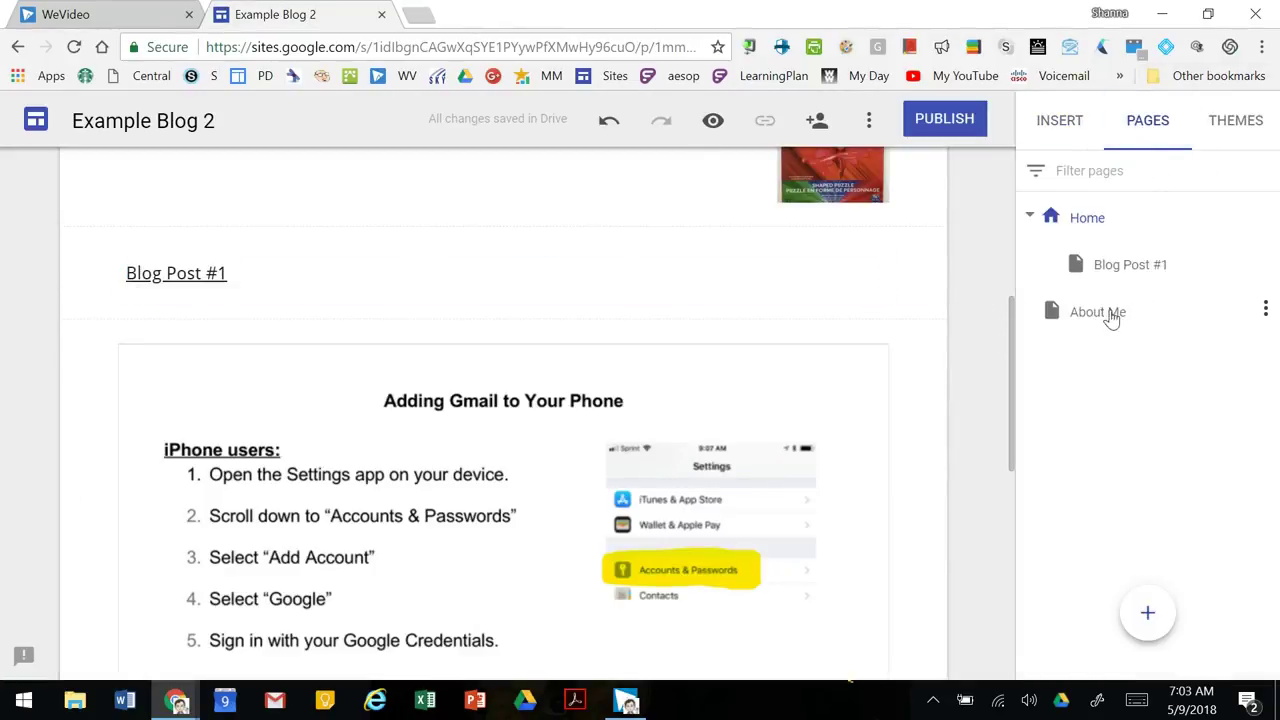
pyautogui.moveTo(1046, 306); pyautogui.dragTo(1108, 244)
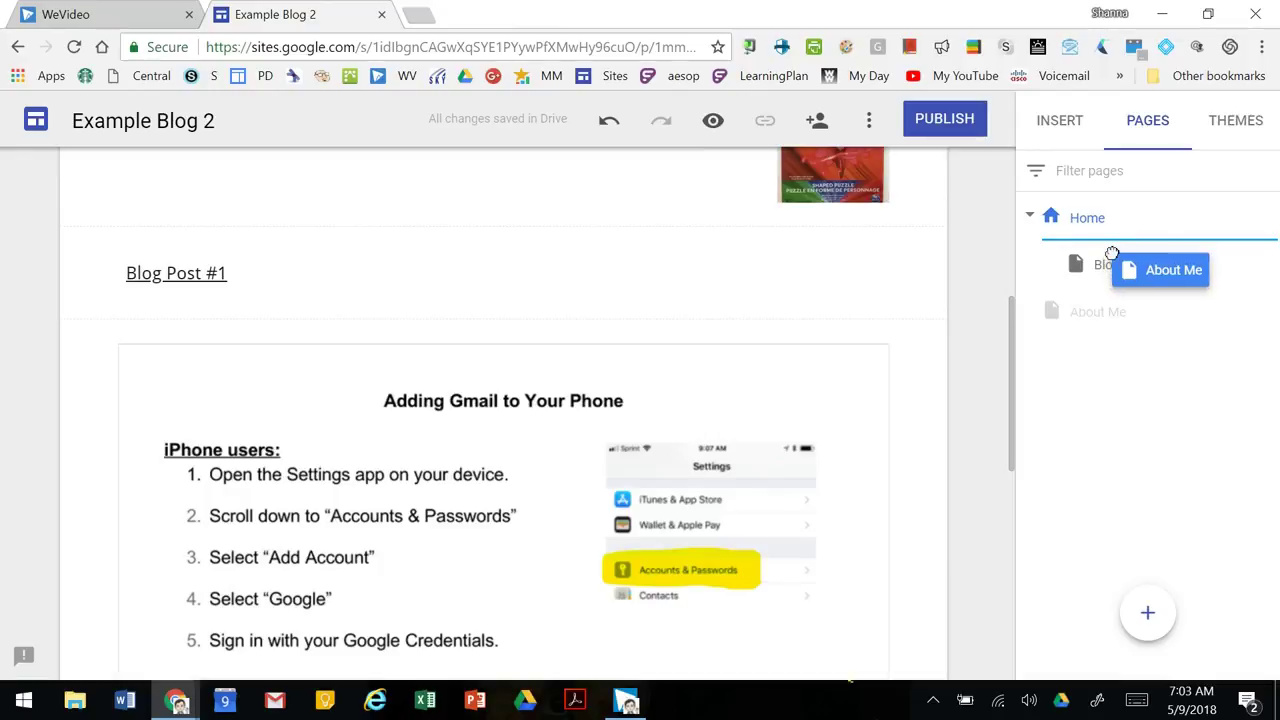
pyautogui.moveTo(1112, 252); pyautogui.dragTo(1097, 222)
pyautogui.moveTo(1080, 311); pyautogui.dragTo(1058, 343)
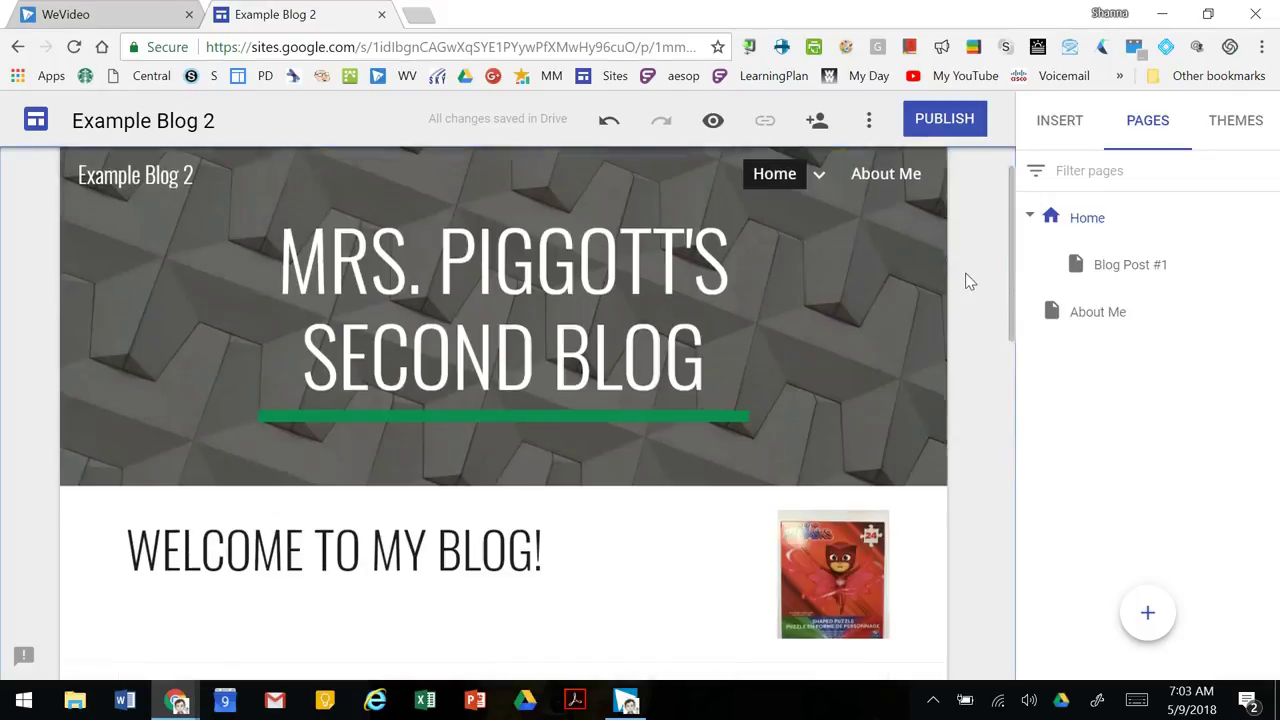
# Confirm Blog Post #1 appears under Home, then begin publishing at example-blog-2.
pyautogui.click(818, 174)
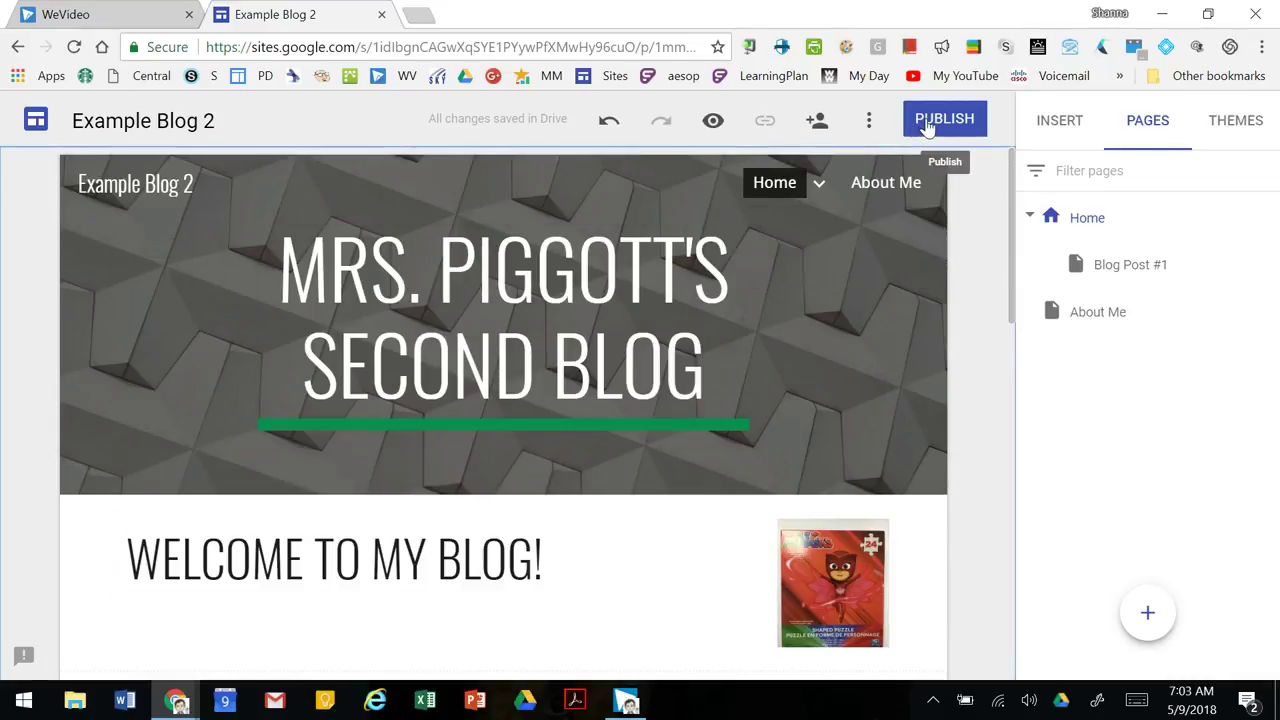
pyautogui.click(928, 124)
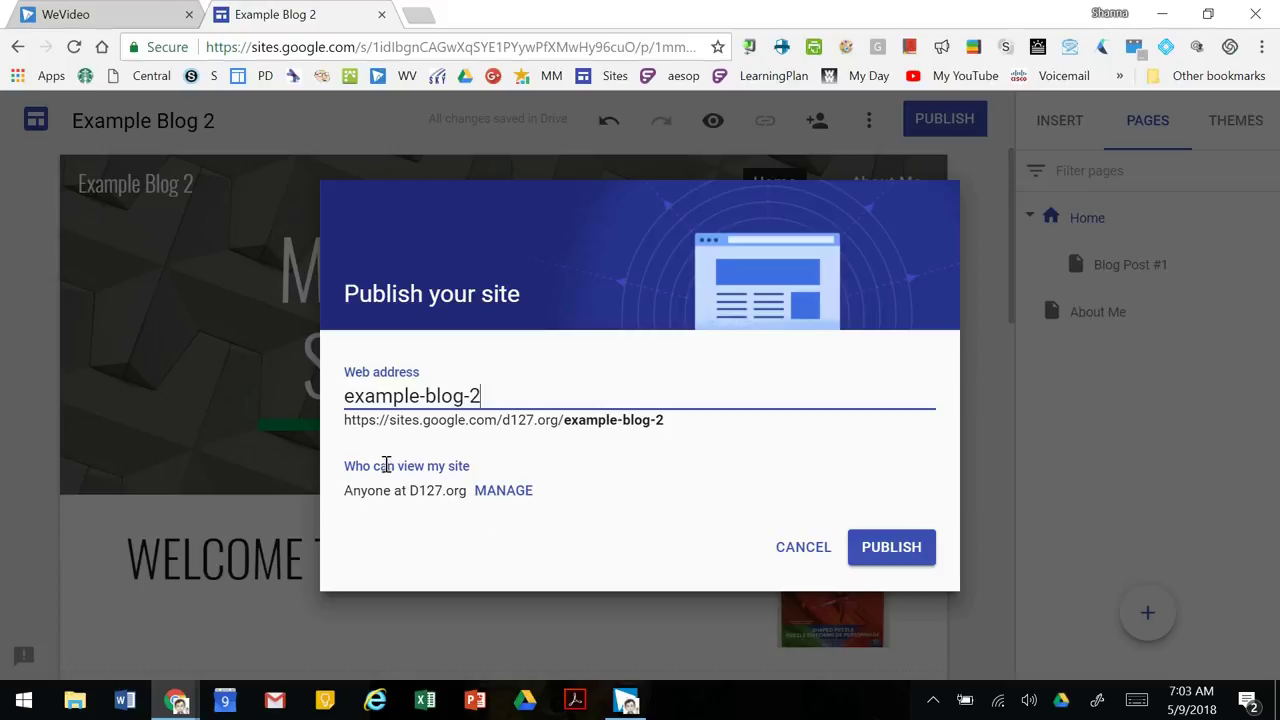
# Change the published site's viewing access to 'Anyone can find and view' and save.
pyautogui.click(500, 491)
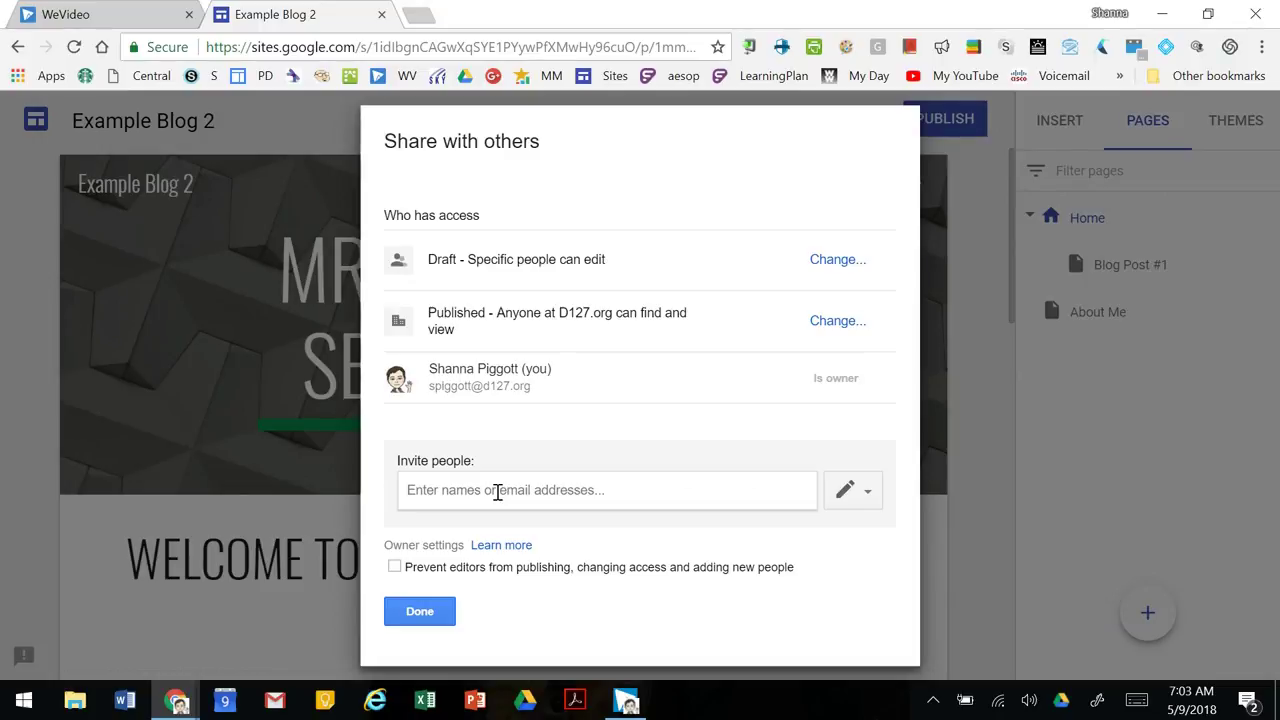
pyautogui.click(830, 324)
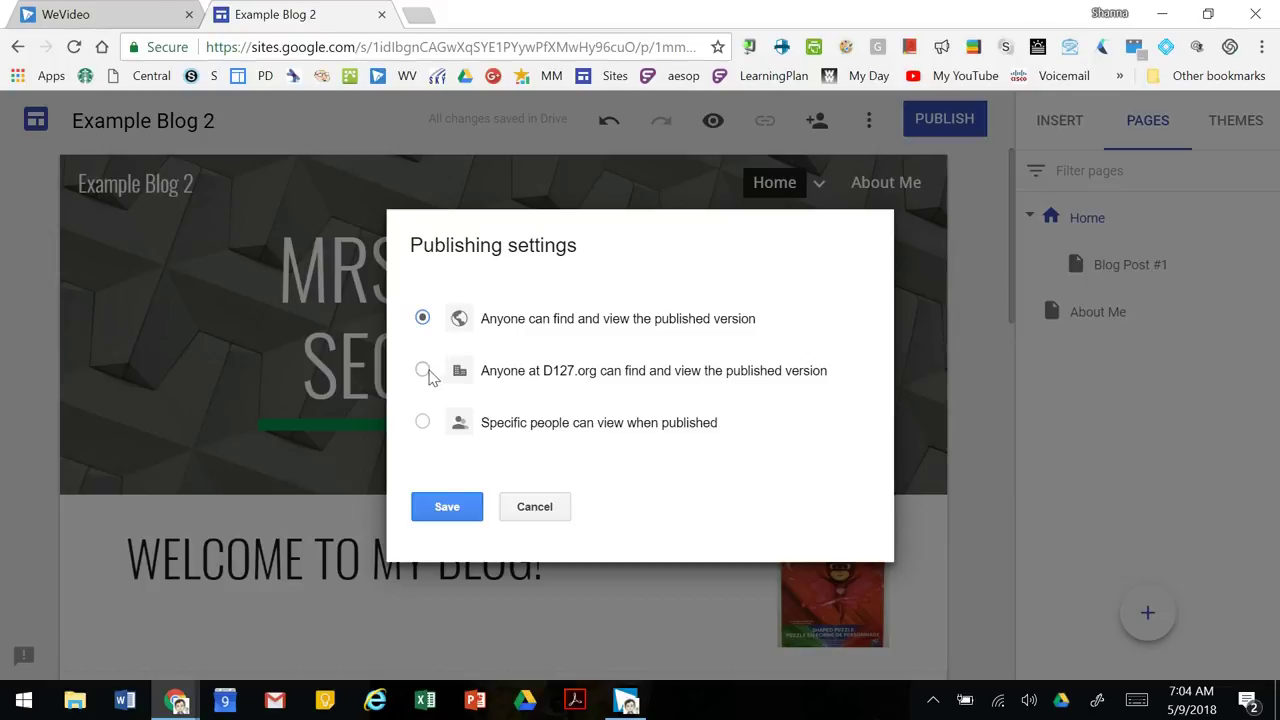
pyautogui.click(423, 371)
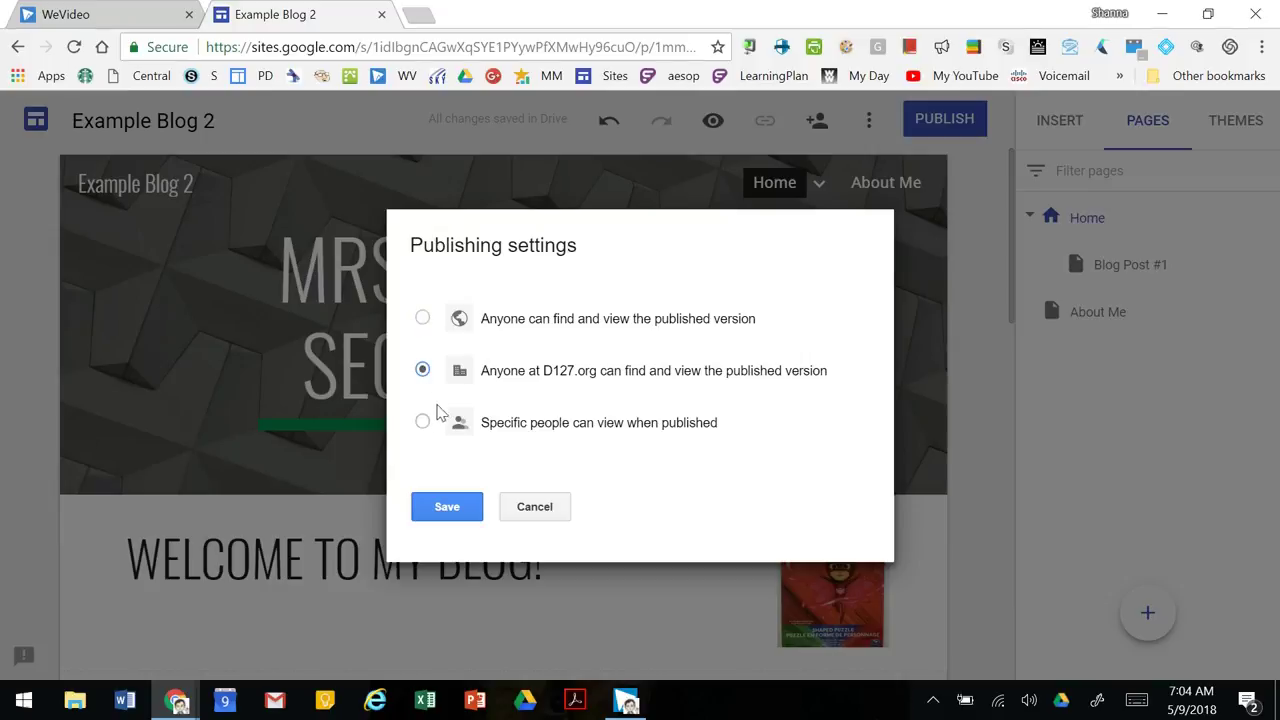
pyautogui.click(422, 318)
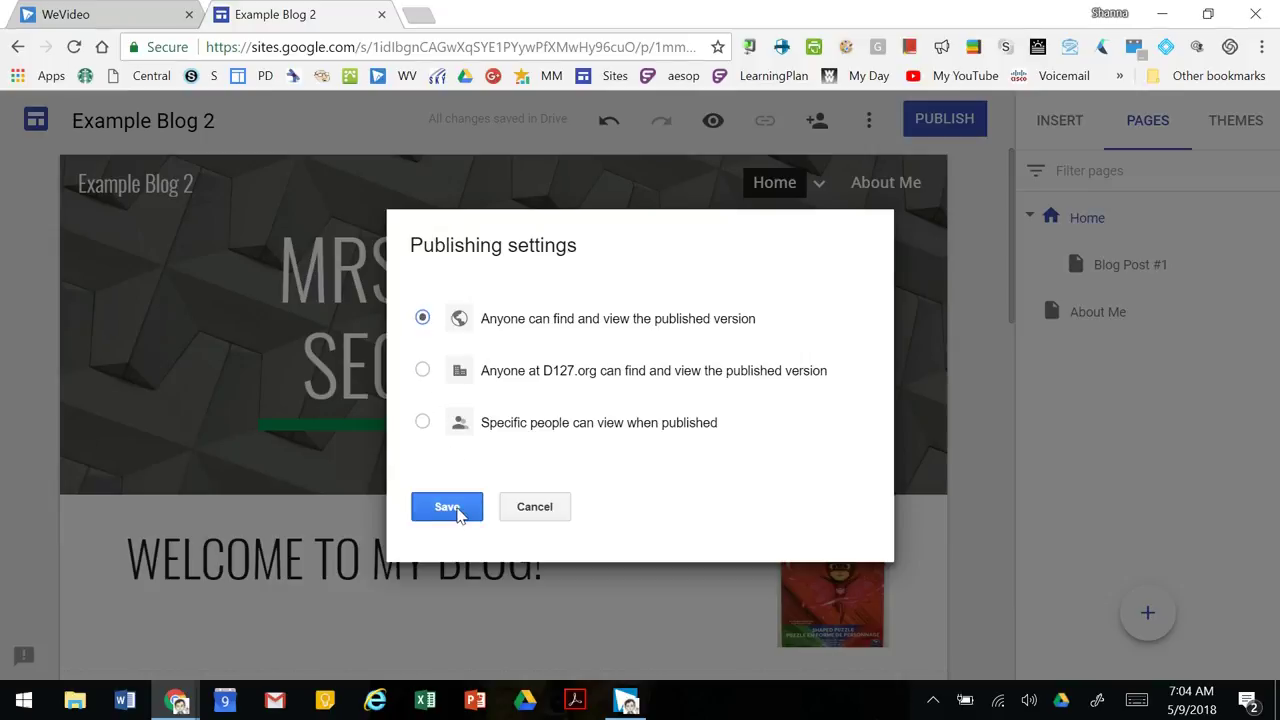
pyautogui.click(457, 513)
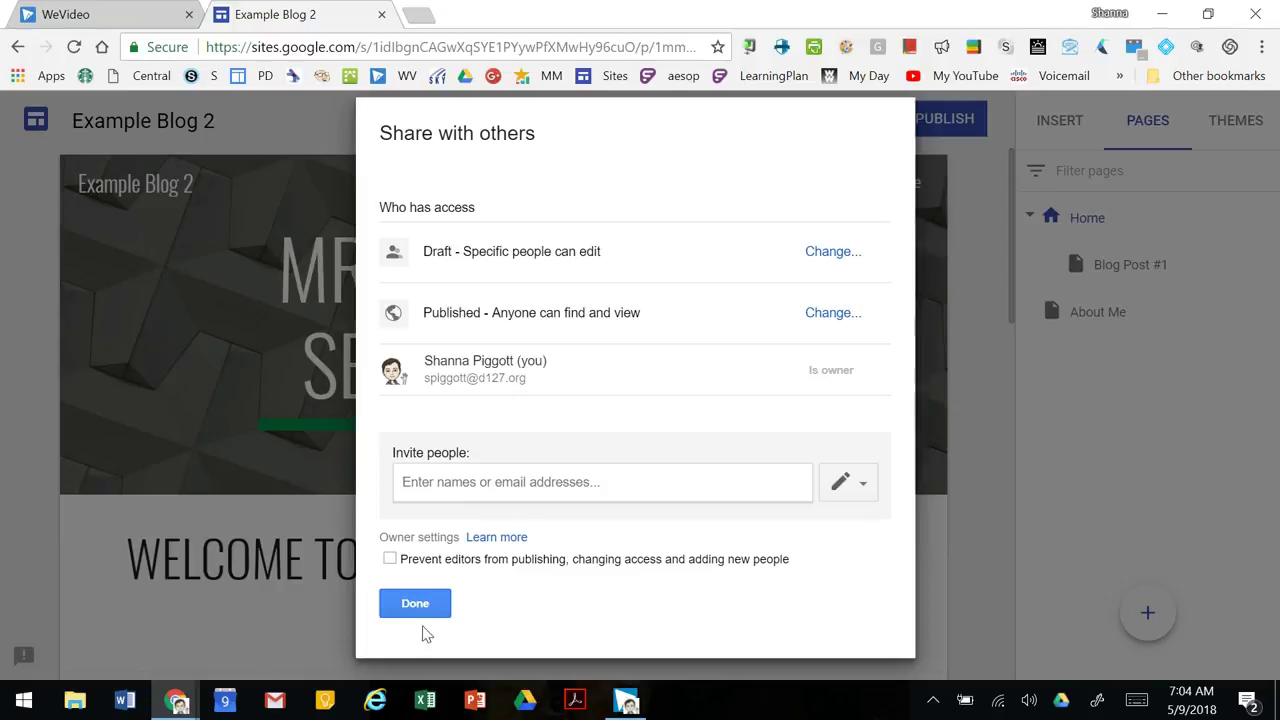
pyautogui.click(423, 608)
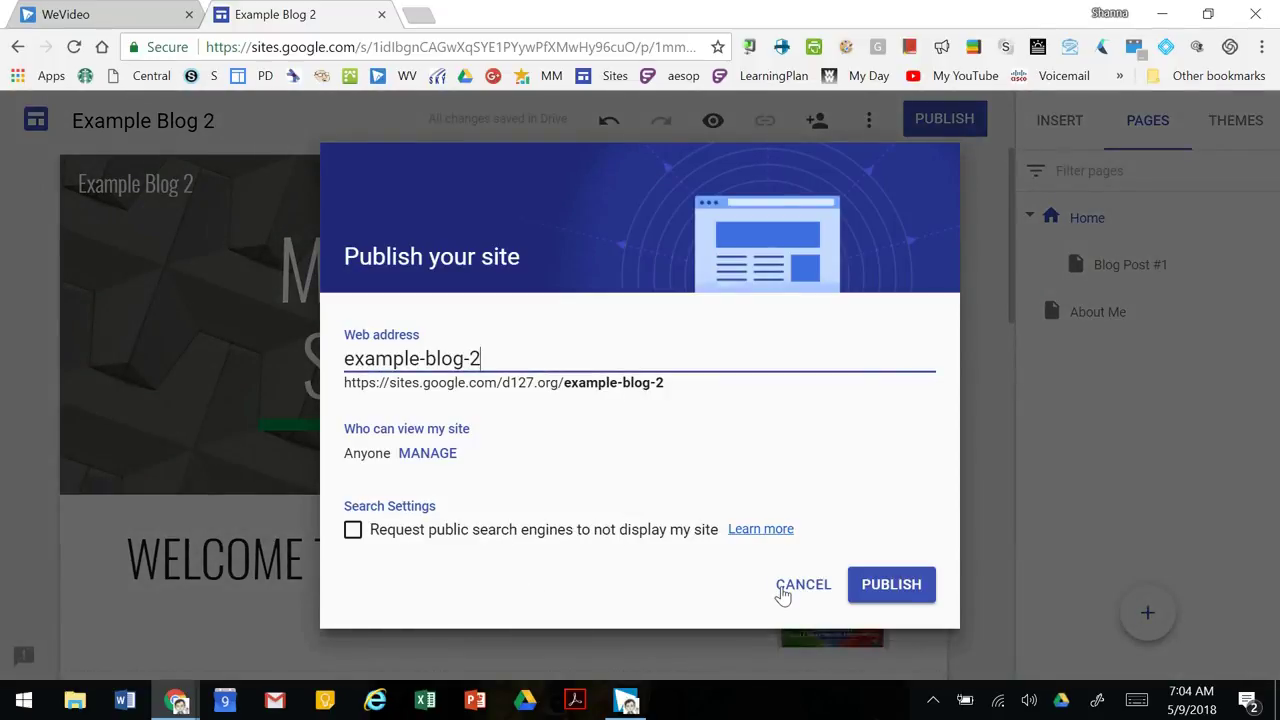
# Publish Example Blog 2, open the live site via View published site, and return to the editor.
pyautogui.click(865, 585)
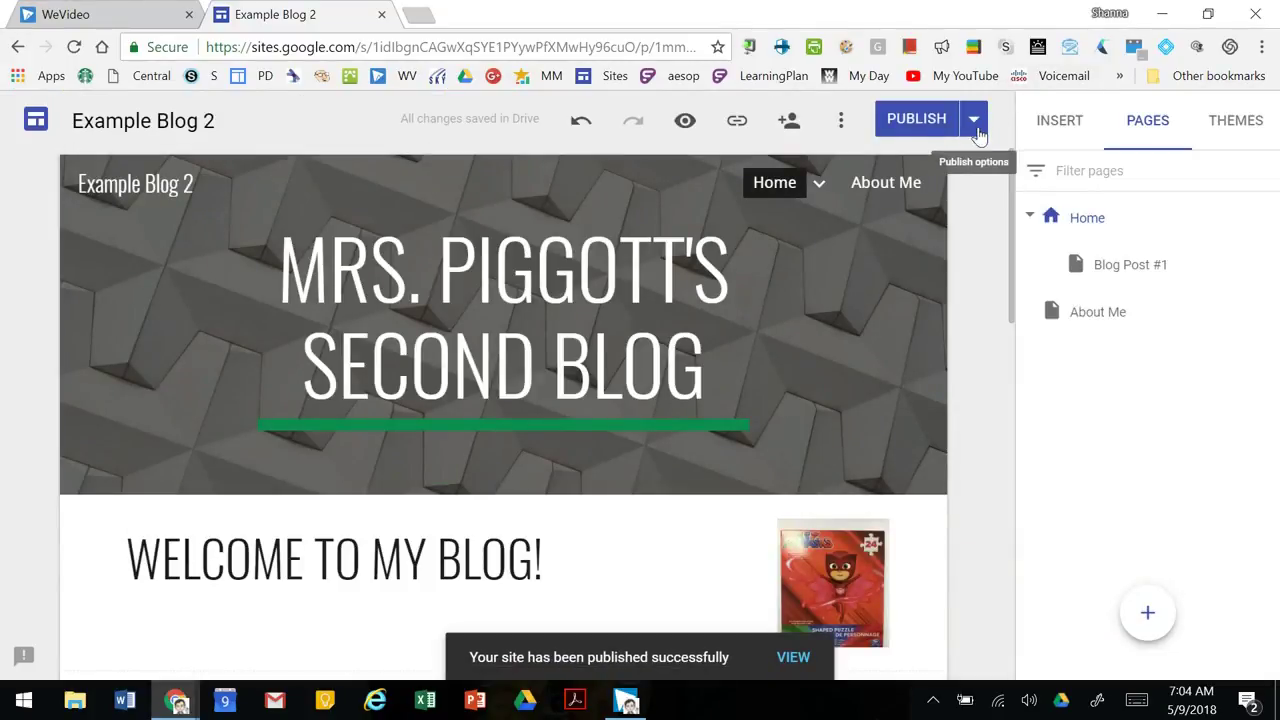
pyautogui.click(977, 125)
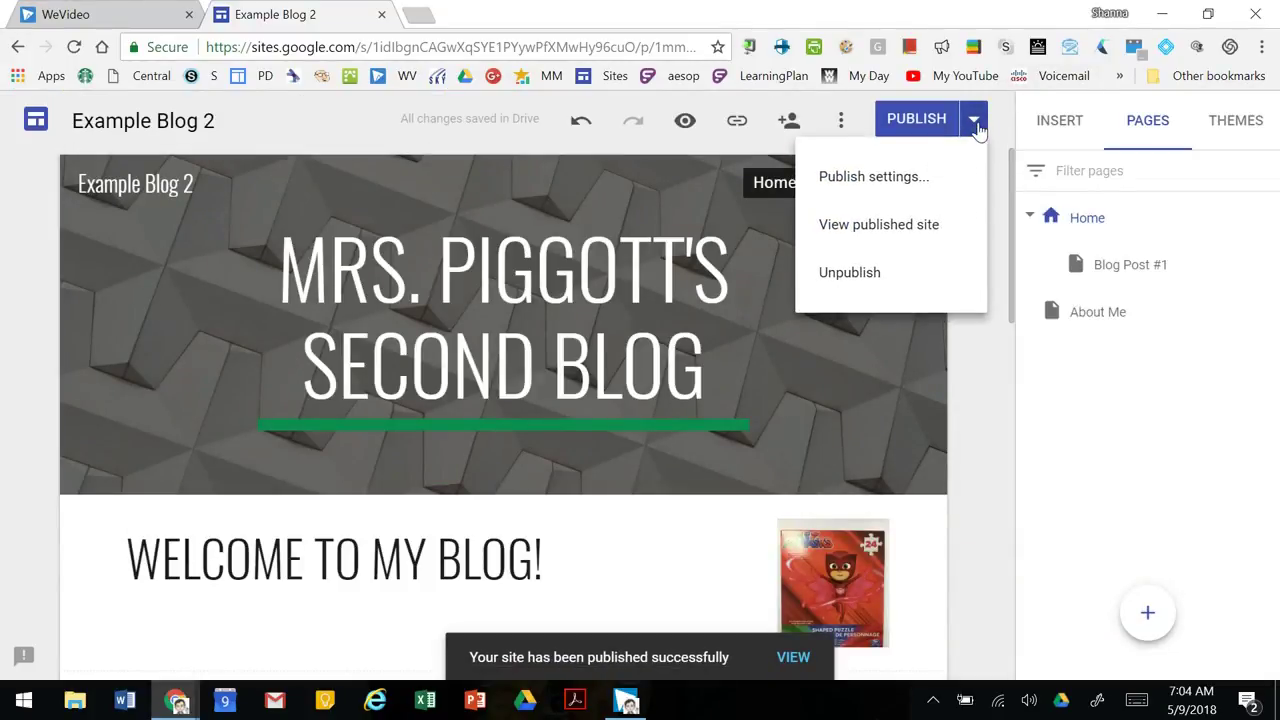
pyautogui.click(932, 226)
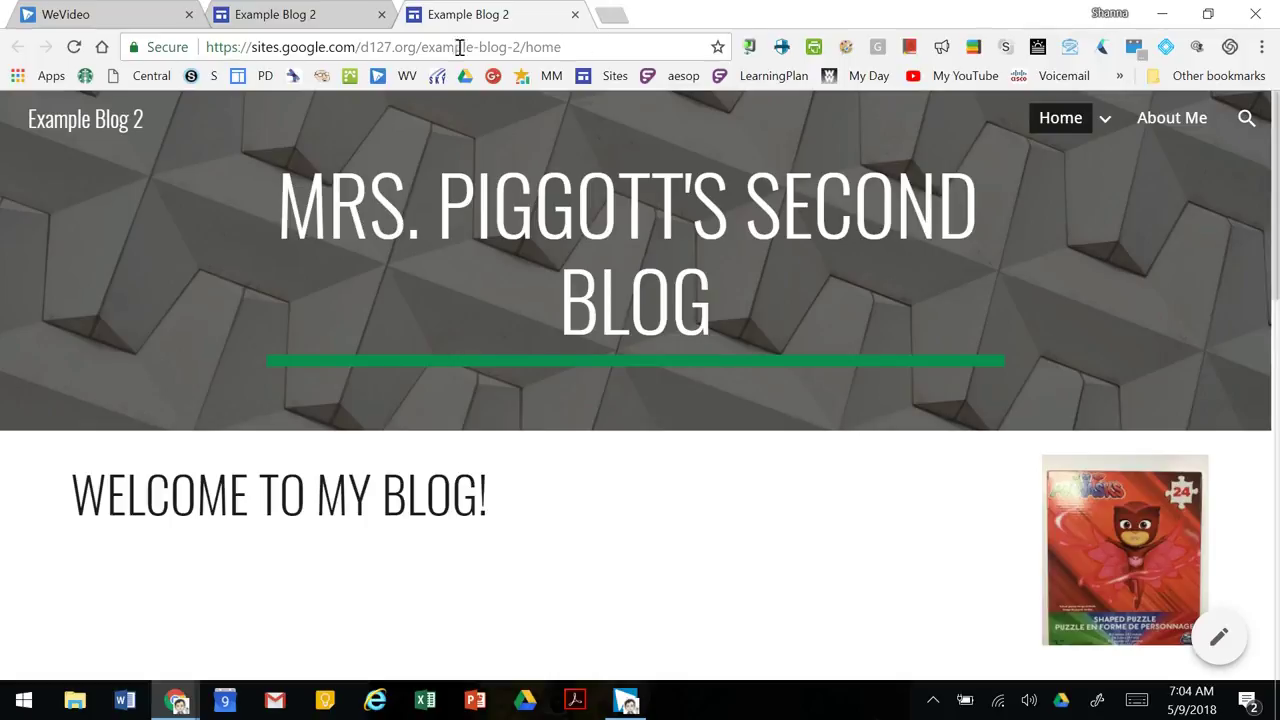
pyautogui.click(262, 13)
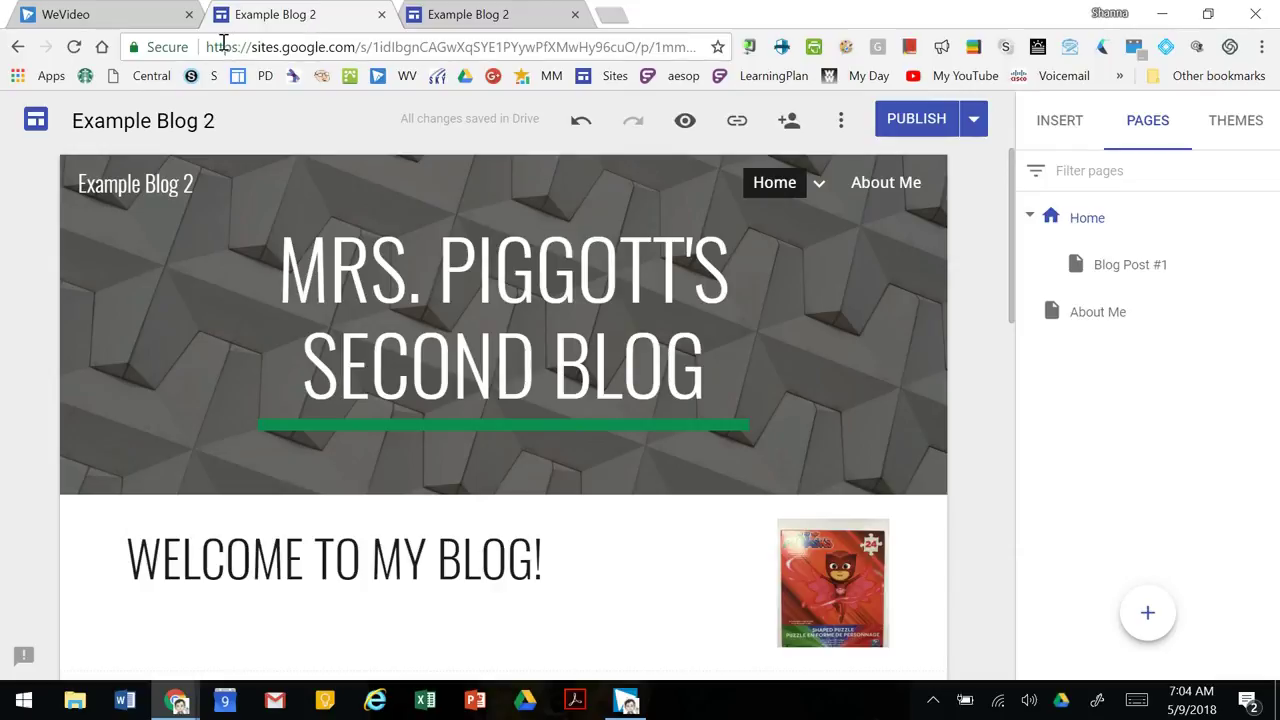
# Move the puzzle picture beside the Blog Post #1 link.
pyautogui.click(482, 13)
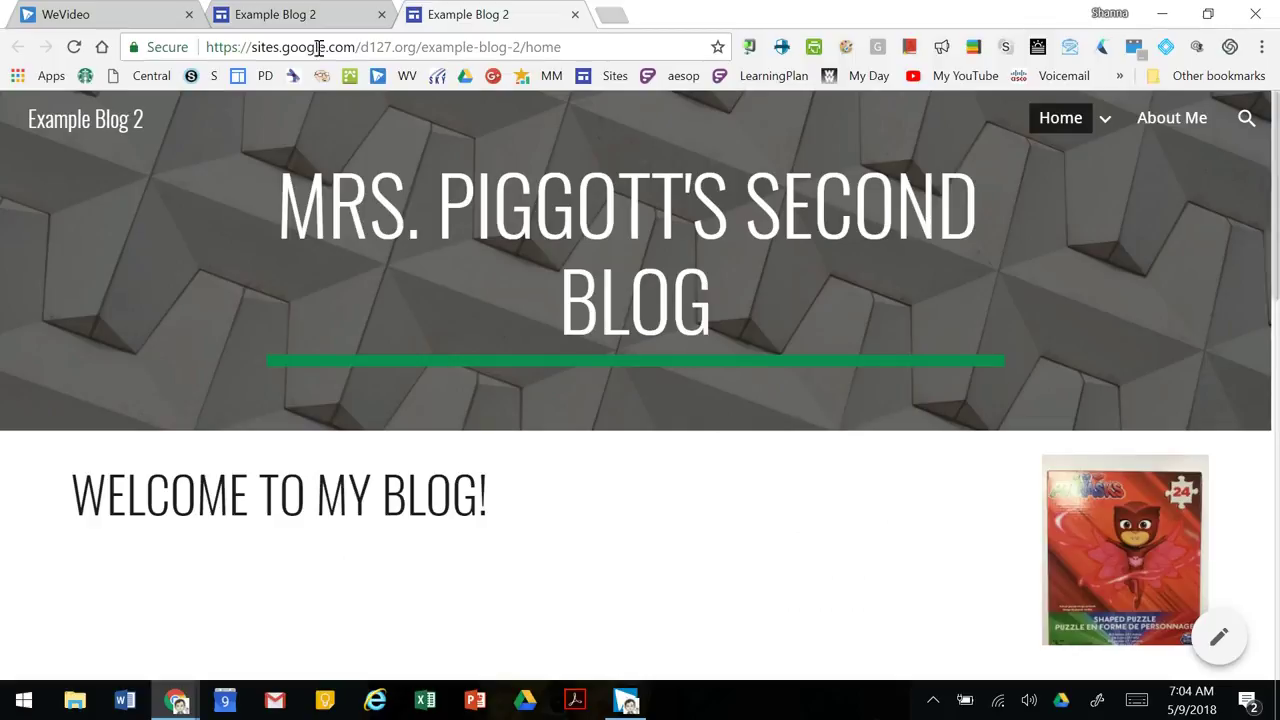
pyautogui.click(260, 14)
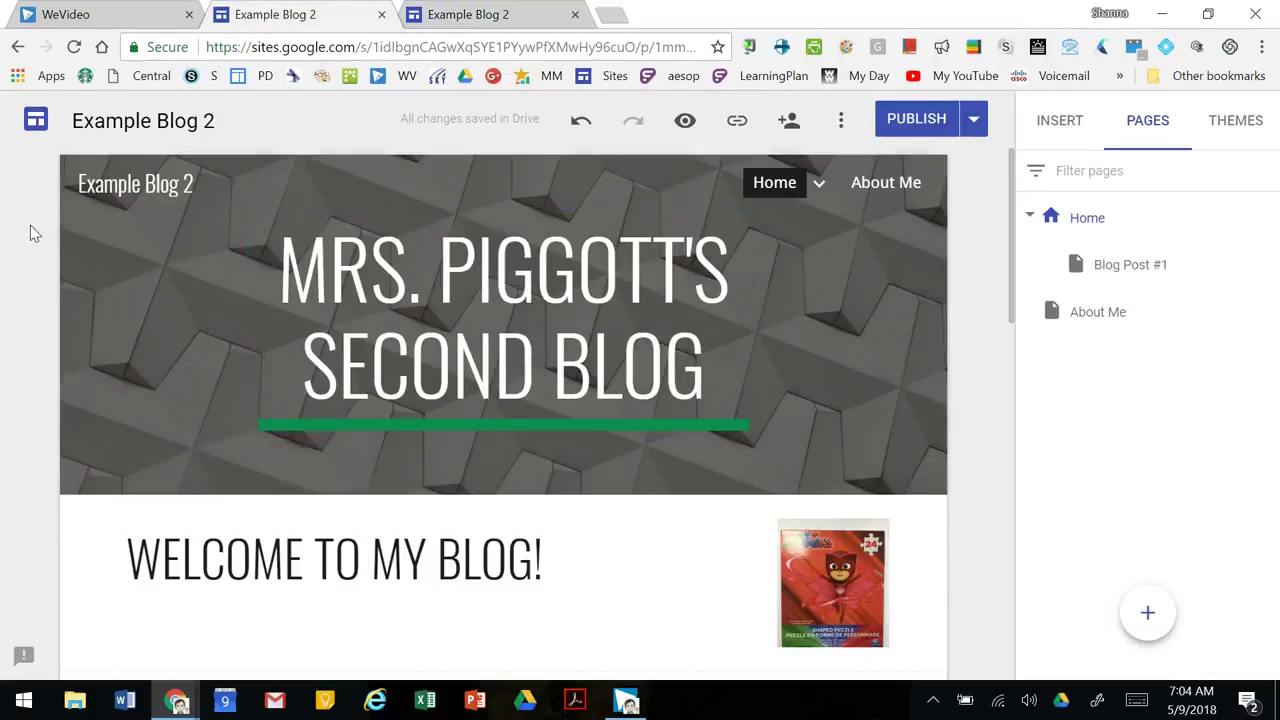
pyautogui.scroll(-6, 296, 404)
pyautogui.scroll(3, 296, 404)
pyautogui.moveTo(818, 331); pyautogui.dragTo(118, 462)
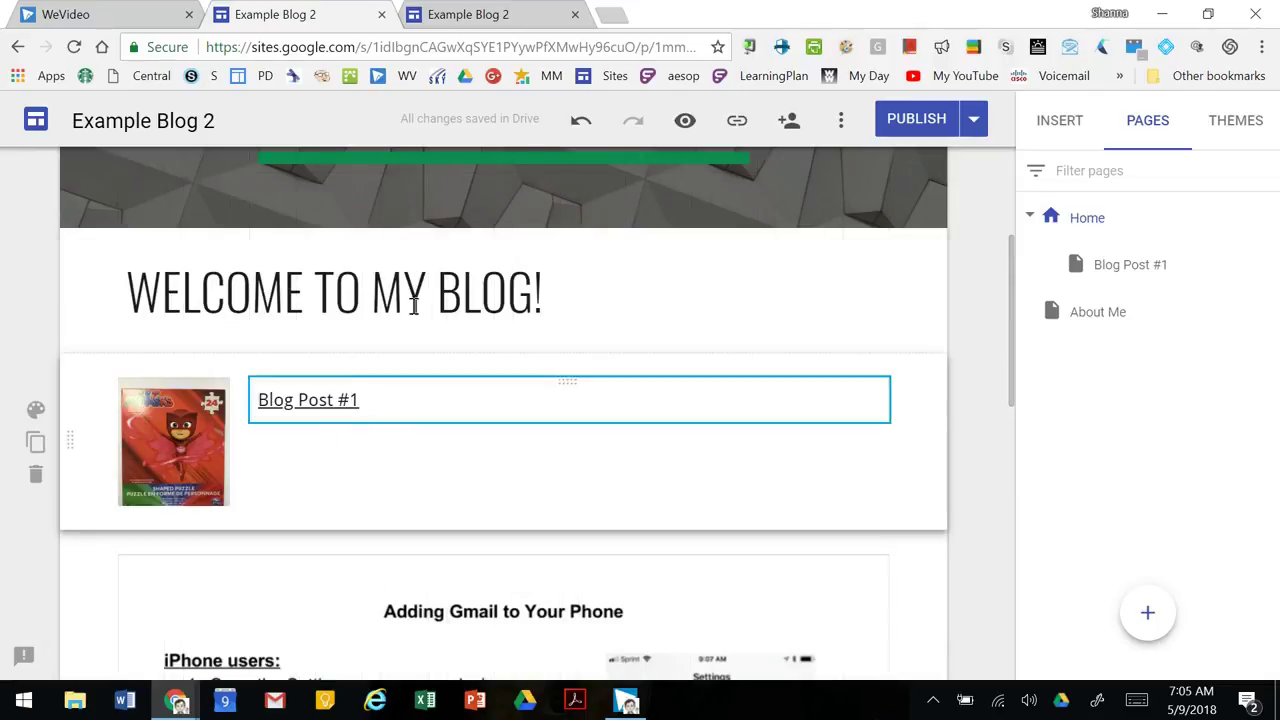
# Narrow the WELCOME TO MY BLOG! title box, then reload the live site.
pyautogui.click(168, 290)
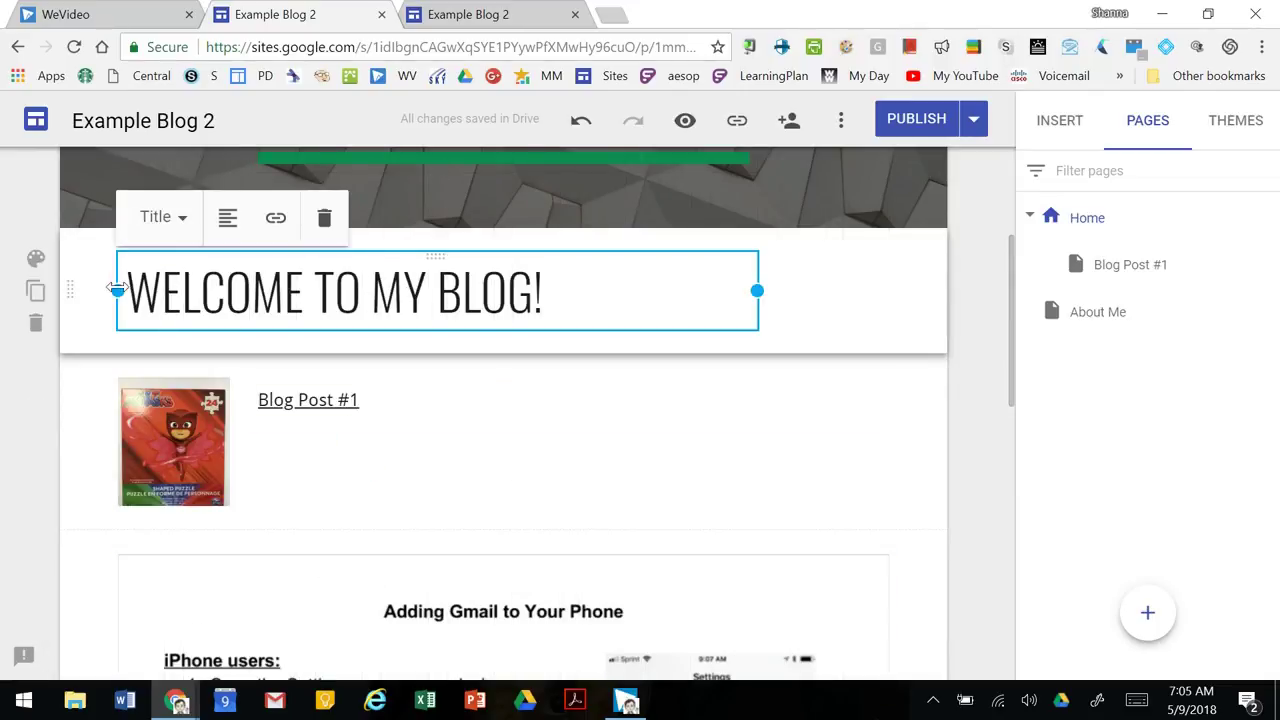
pyautogui.moveTo(117, 290); pyautogui.dragTo(543, 351)
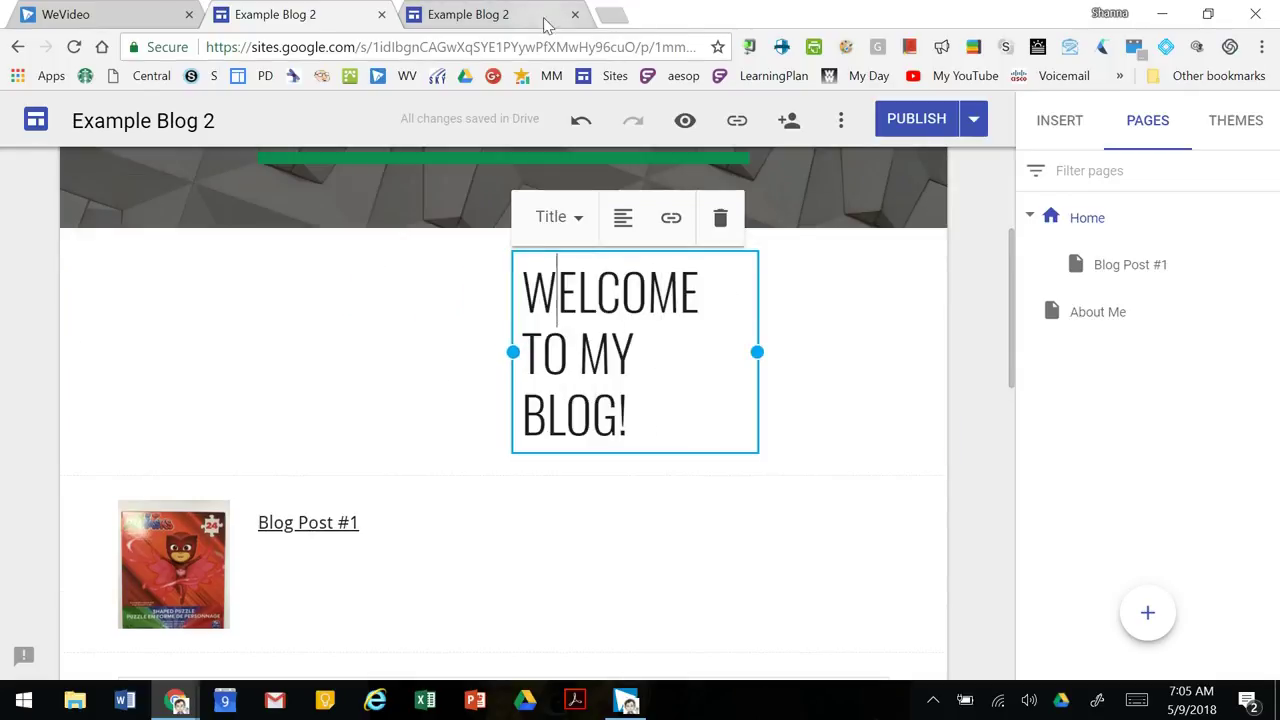
pyautogui.click(505, 14)
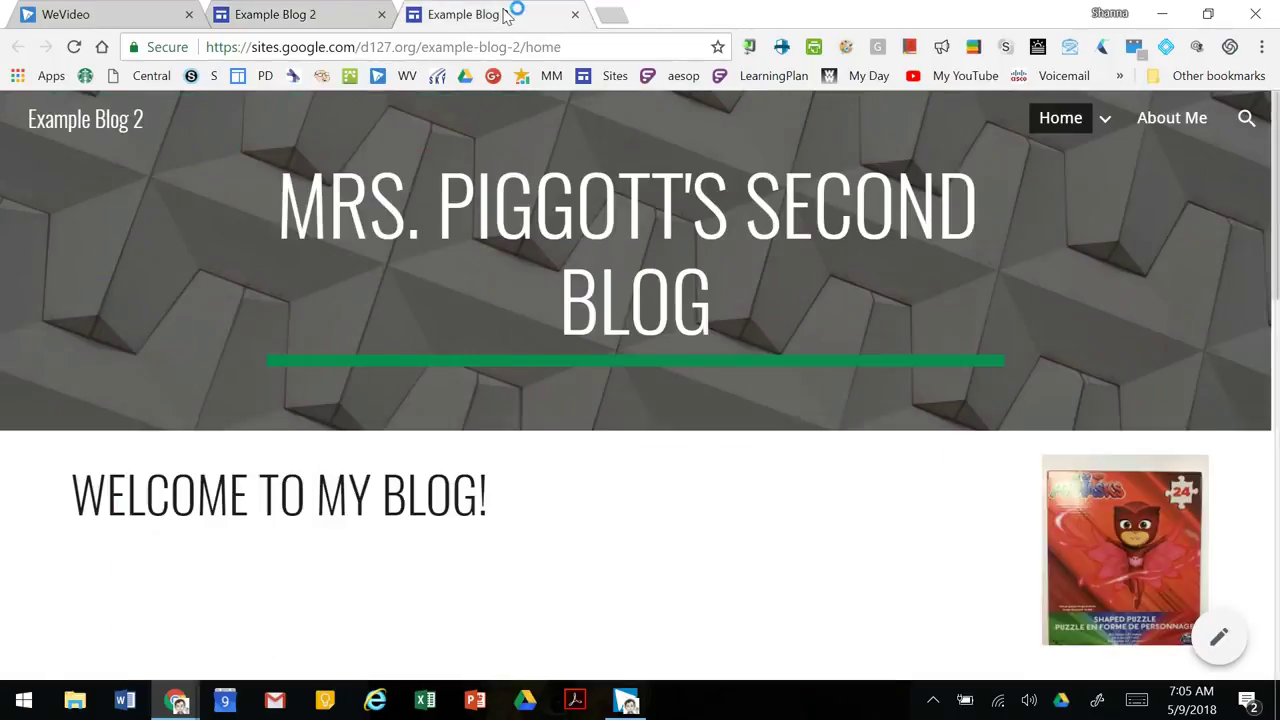
pyautogui.click(74, 47)
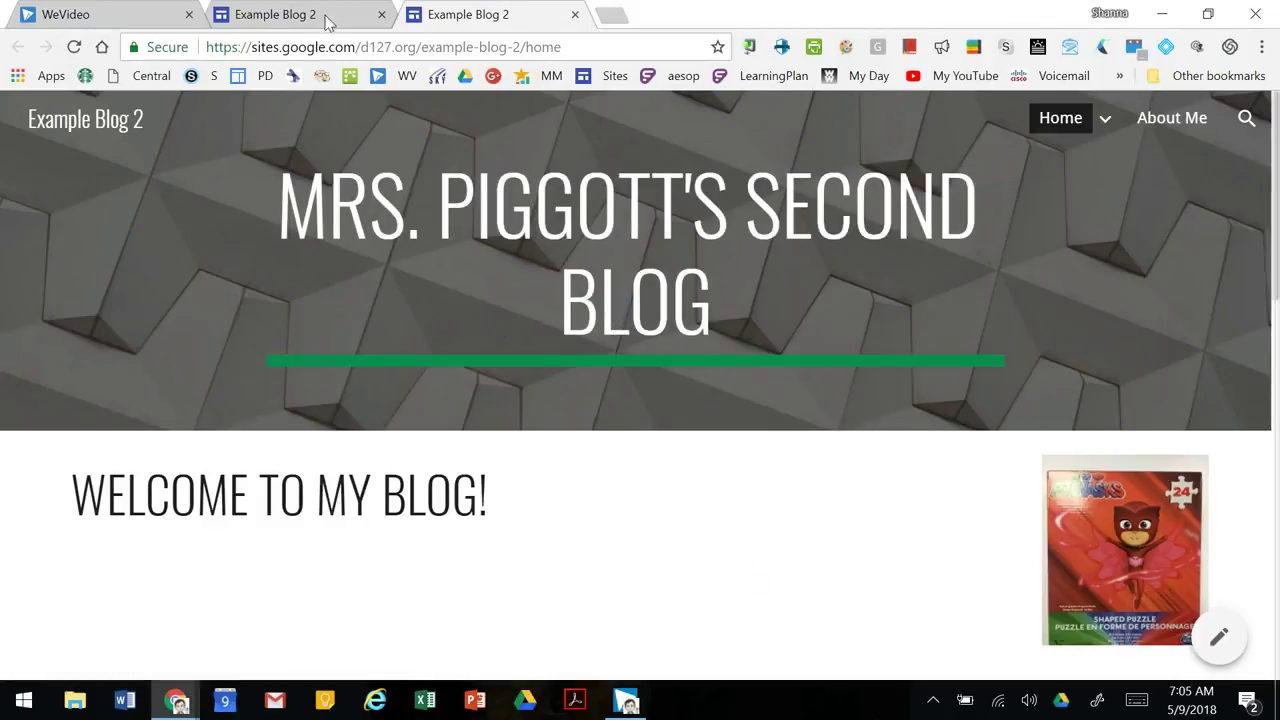
# Republish Example Blog 2 and reload the live tab to confirm the new layout.
pyautogui.click(293, 14)
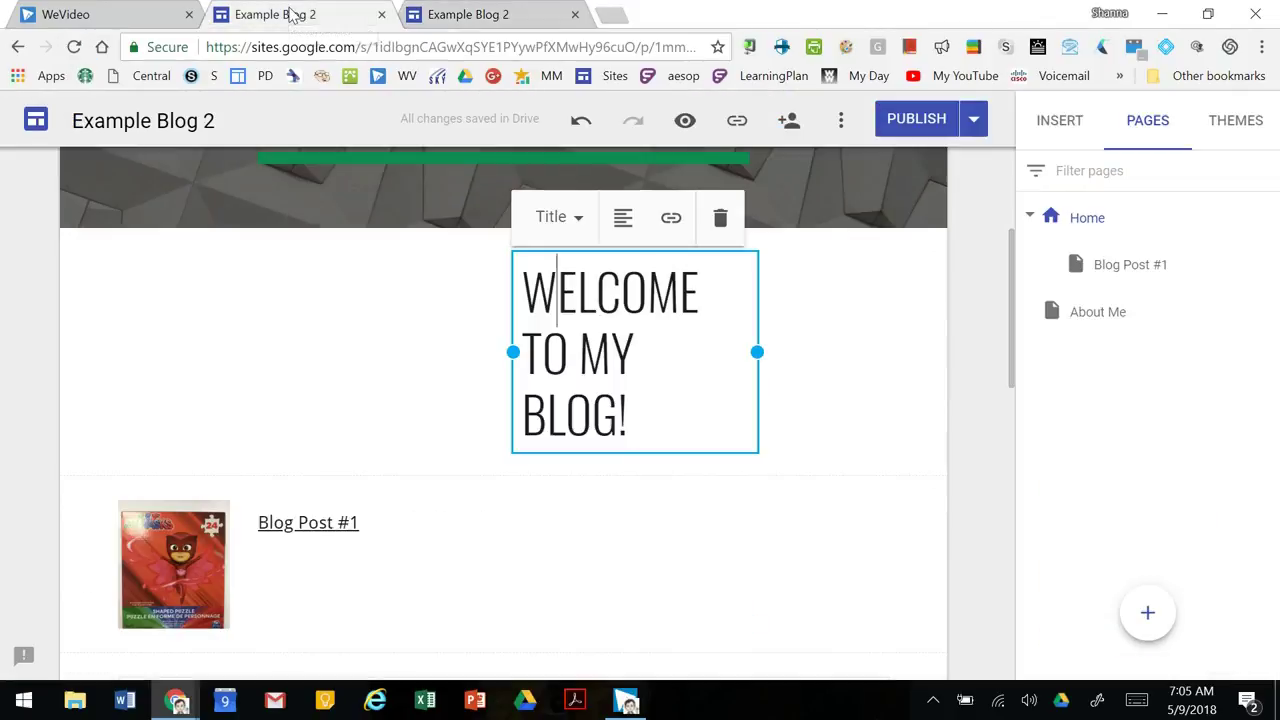
pyautogui.click(916, 120)
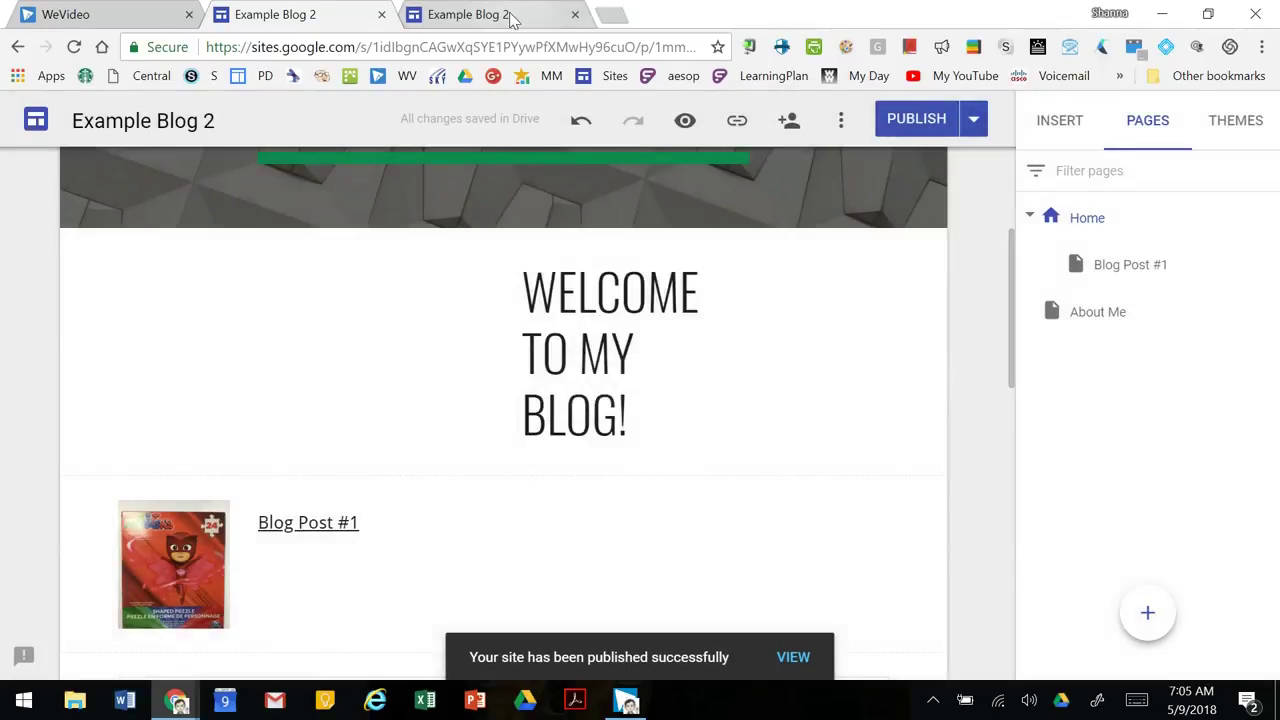
pyautogui.click(508, 17)
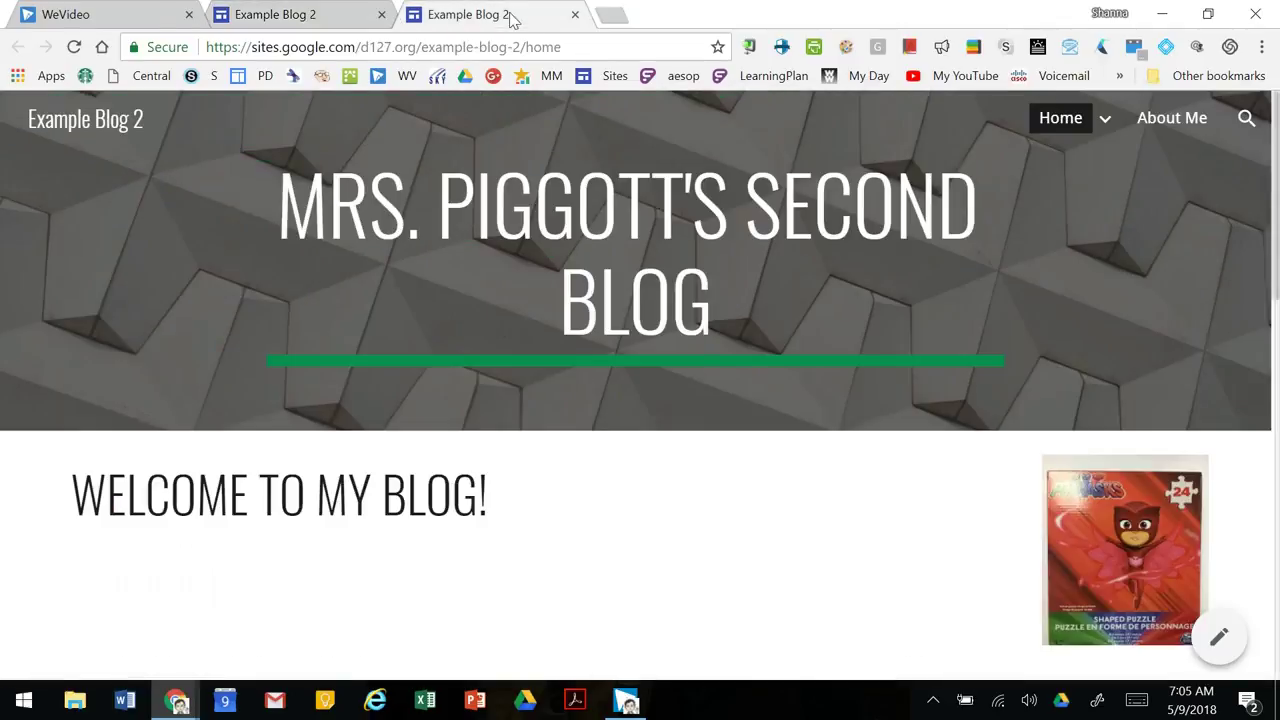
pyautogui.click(73, 47)
pyautogui.click(73, 47)
pyautogui.scroll(-3, 846, 420)
pyautogui.hotkey('ctrl', 'shift', 'Tab')
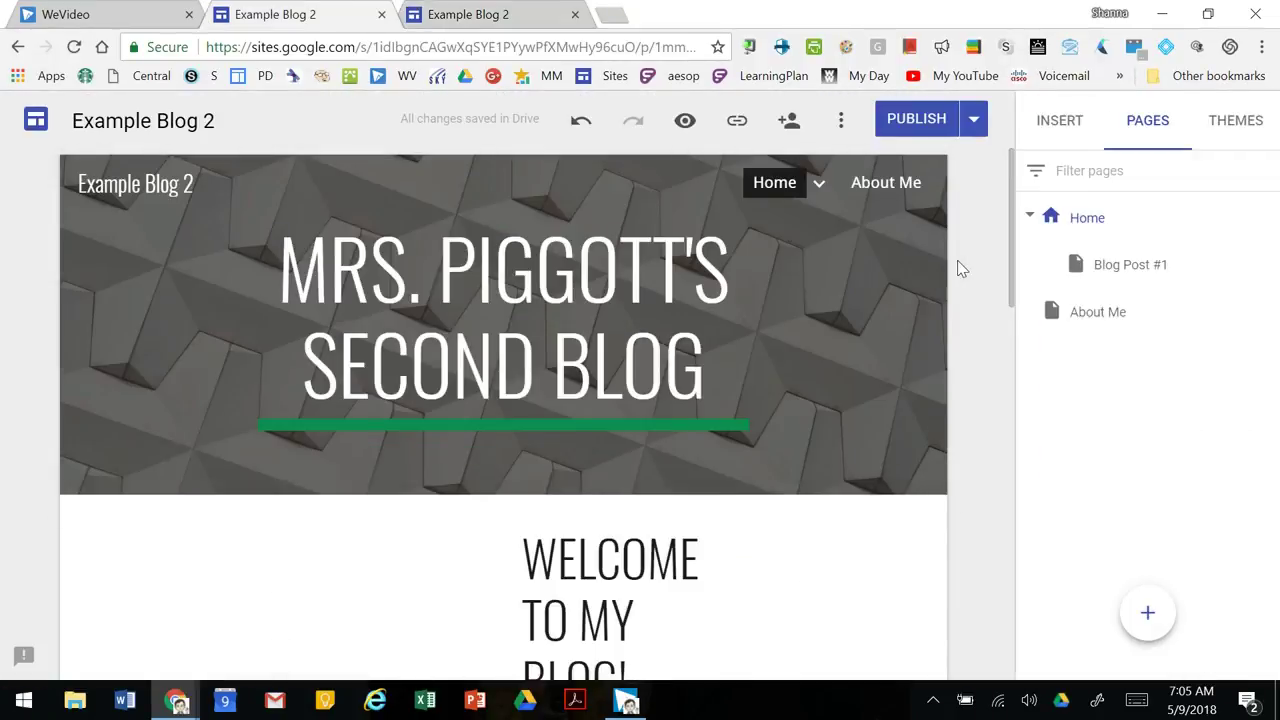
pyautogui.click(789, 122)
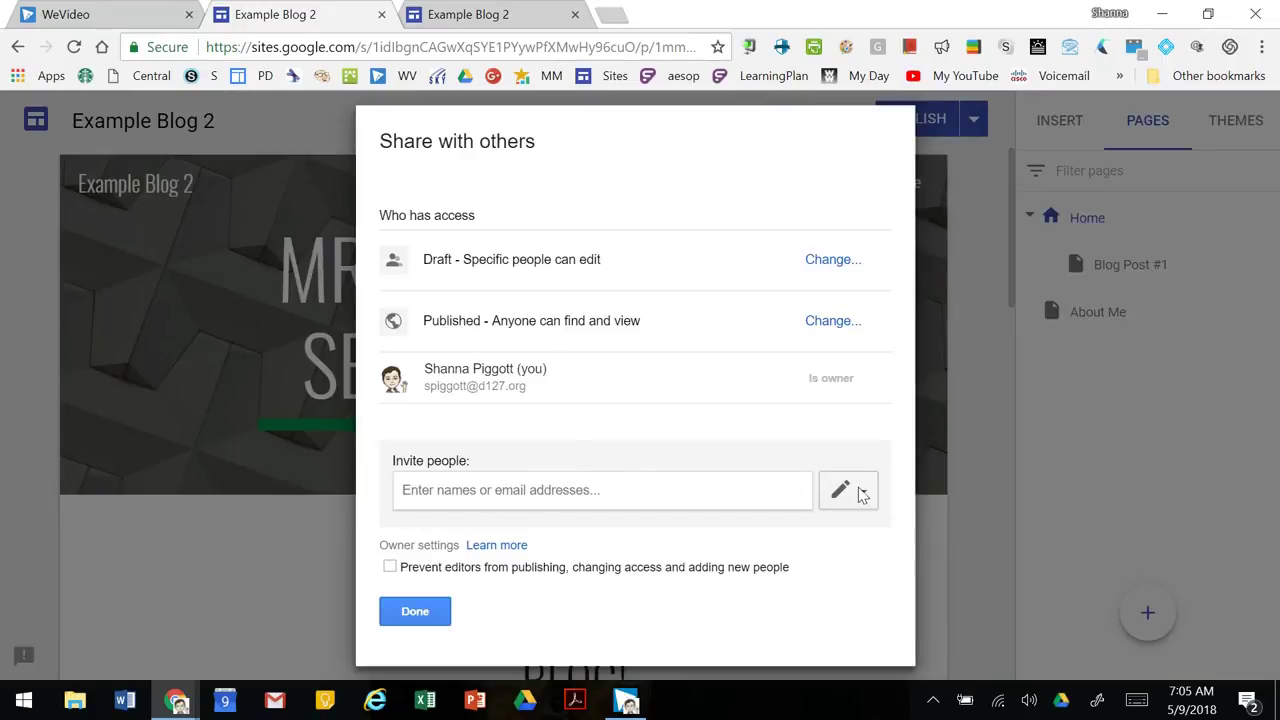
pyautogui.click(427, 620)
pyautogui.click(844, 124)
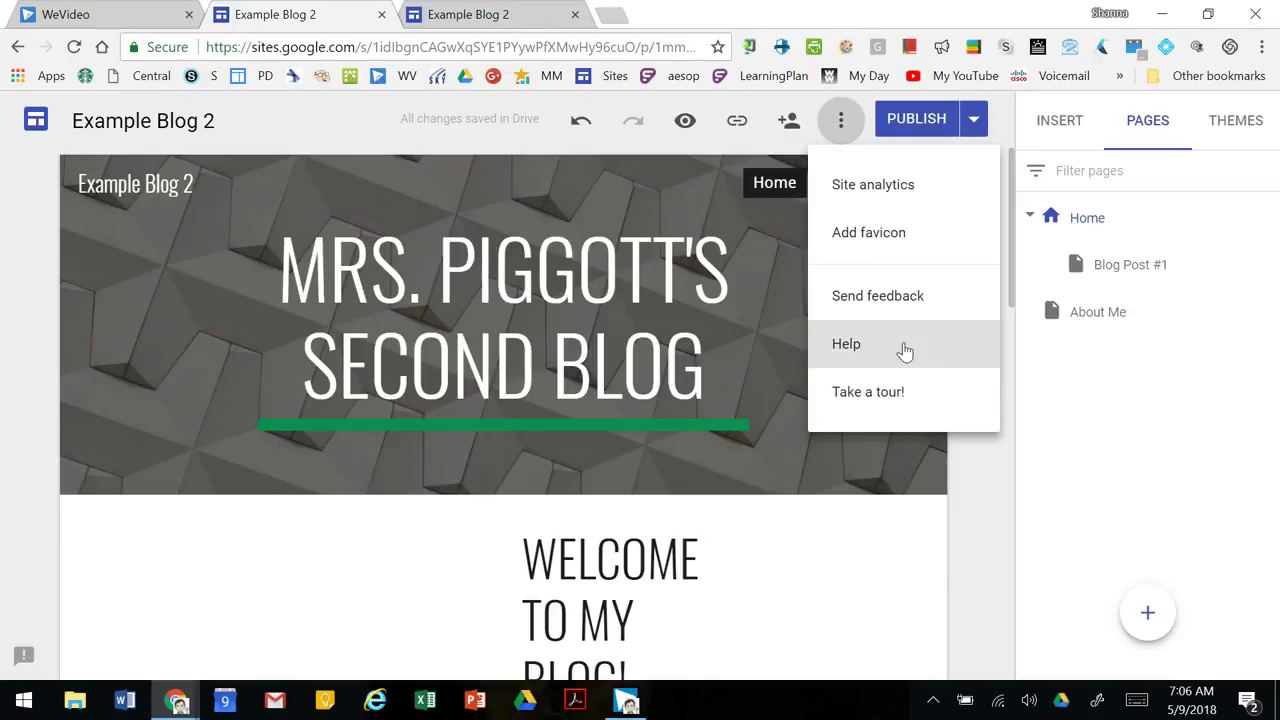
pyautogui.click(973, 496)
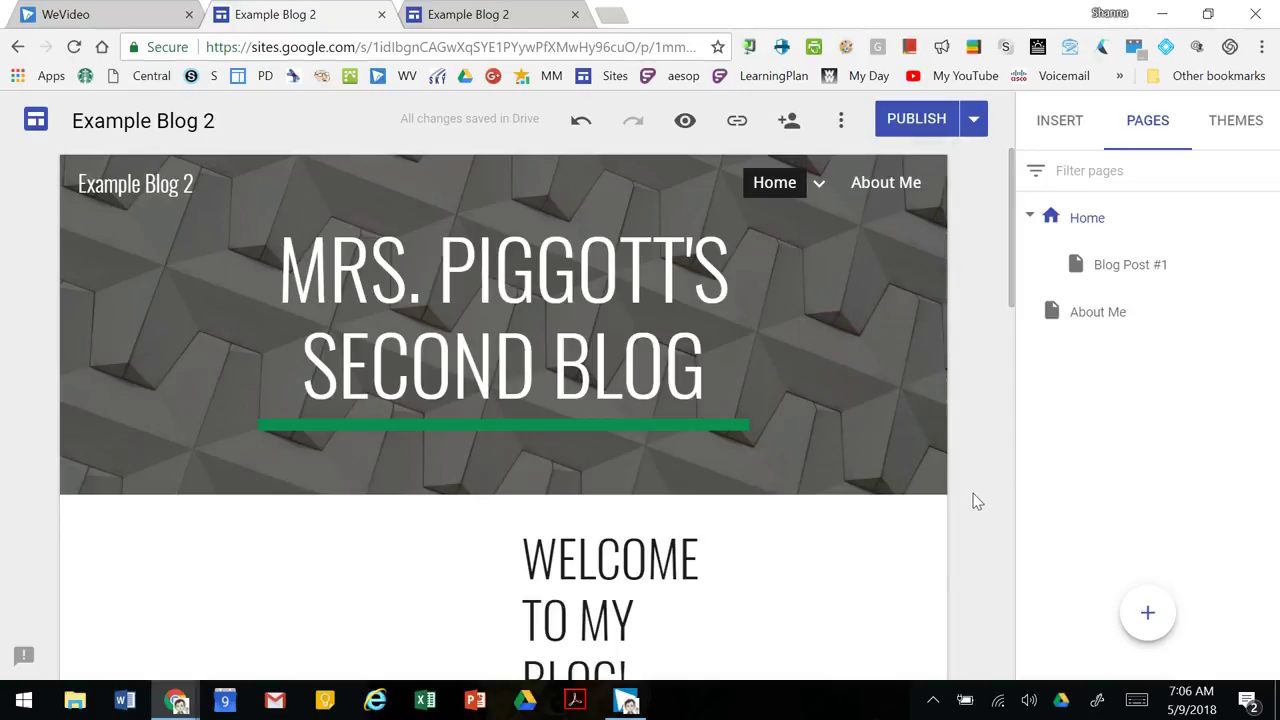